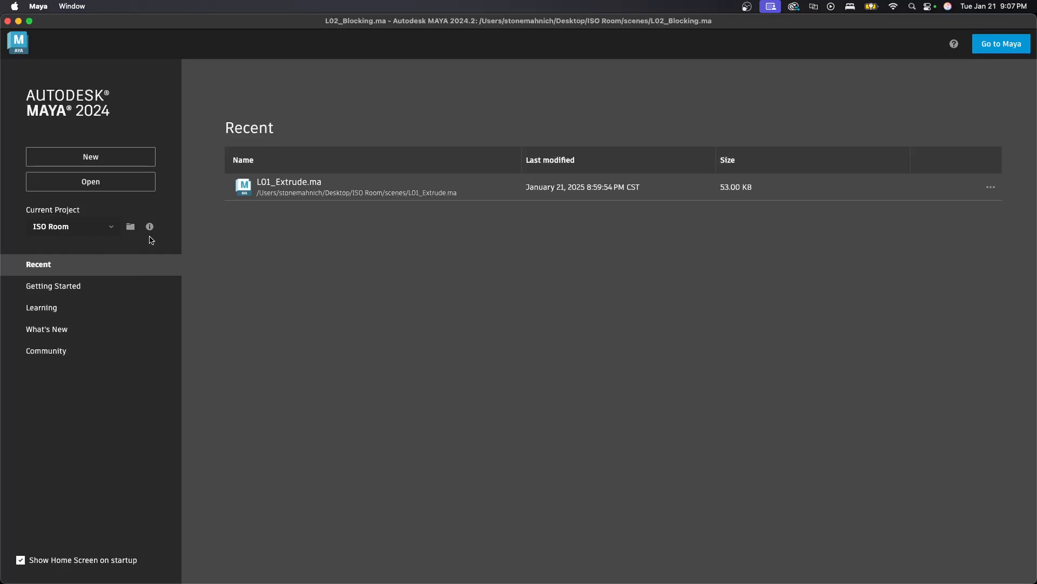
Step: Check the list of recent projects for the current project setting
{"action": "left_click", "coordinate": [89, 233]}
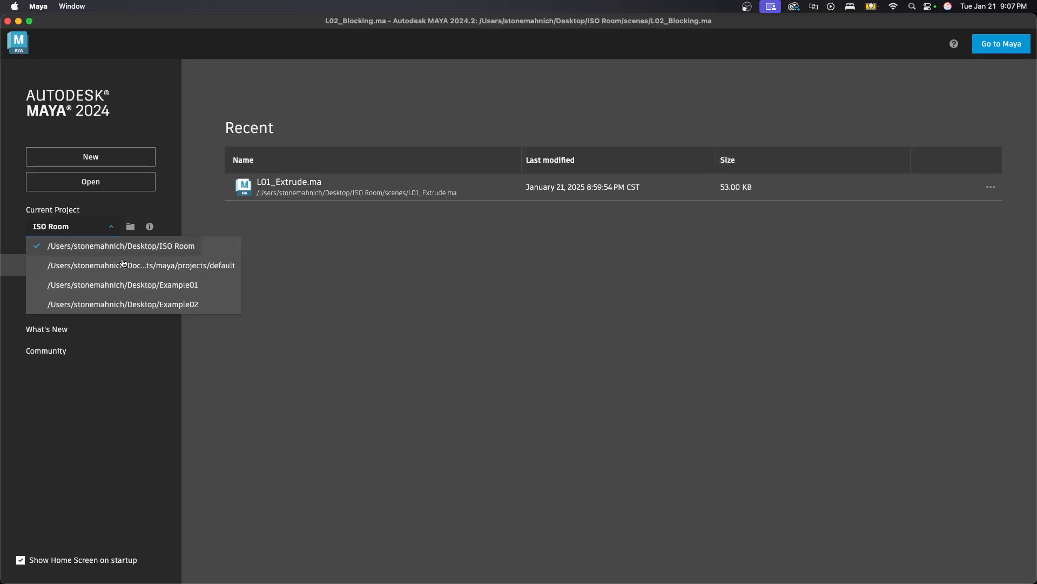
{"action": "left_click", "coordinate": [85, 233]}
{"action": "left_click", "coordinate": [83, 227]}
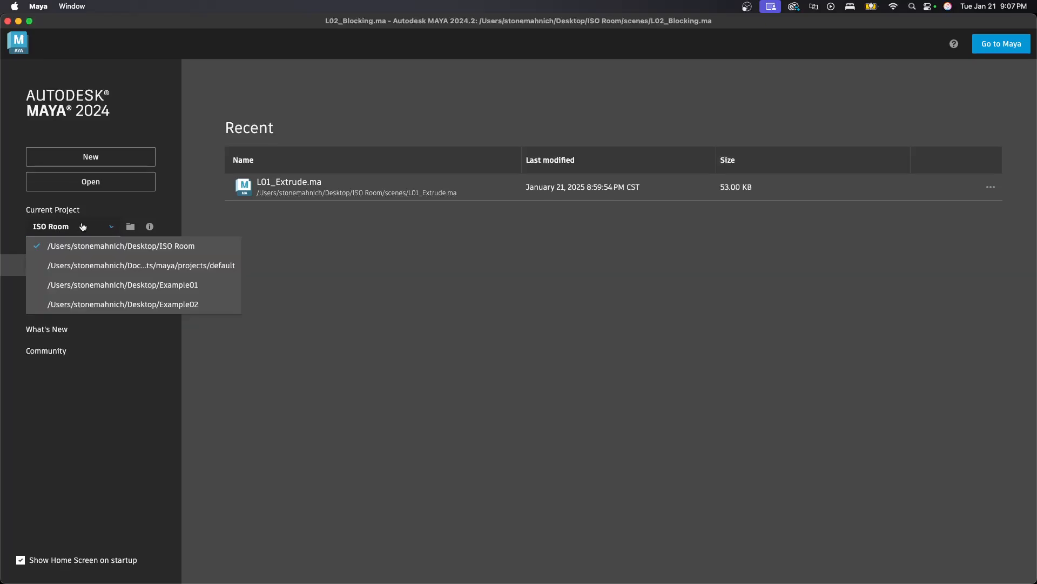
{"action": "left_click", "coordinate": [86, 230]}
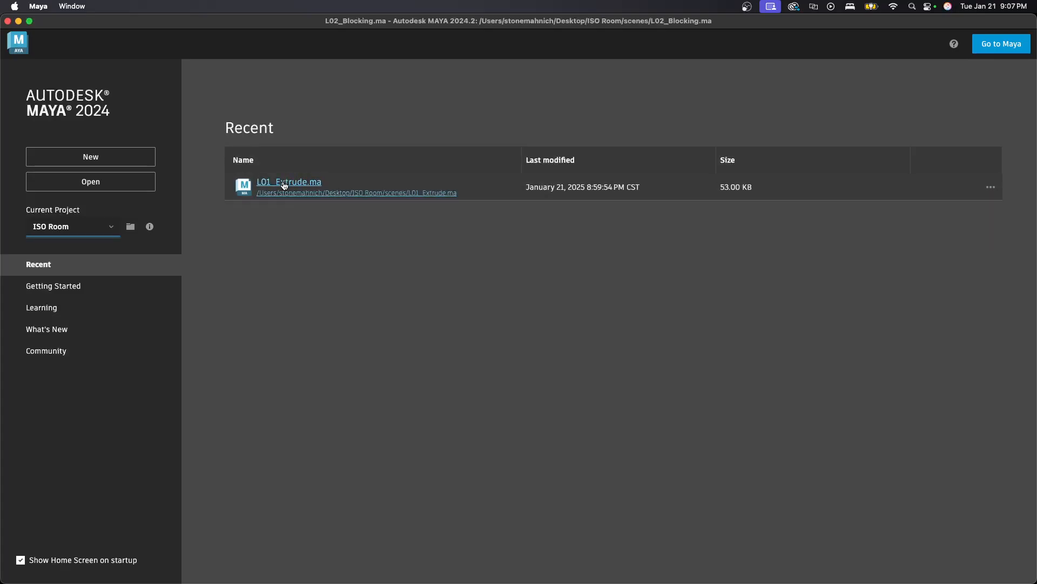
Step: Shrink the Maya window aside and open L01_Extrude.ma from the scenes folder inside the desktop's ISO Room folder
{"action": "double_click", "coordinate": [243, 21]}
{"action": "left_click_drag", "start_coordinate": [221, 18], "coordinate": [1034, 123]}
{"action": "left_click", "coordinate": [197, 208]}
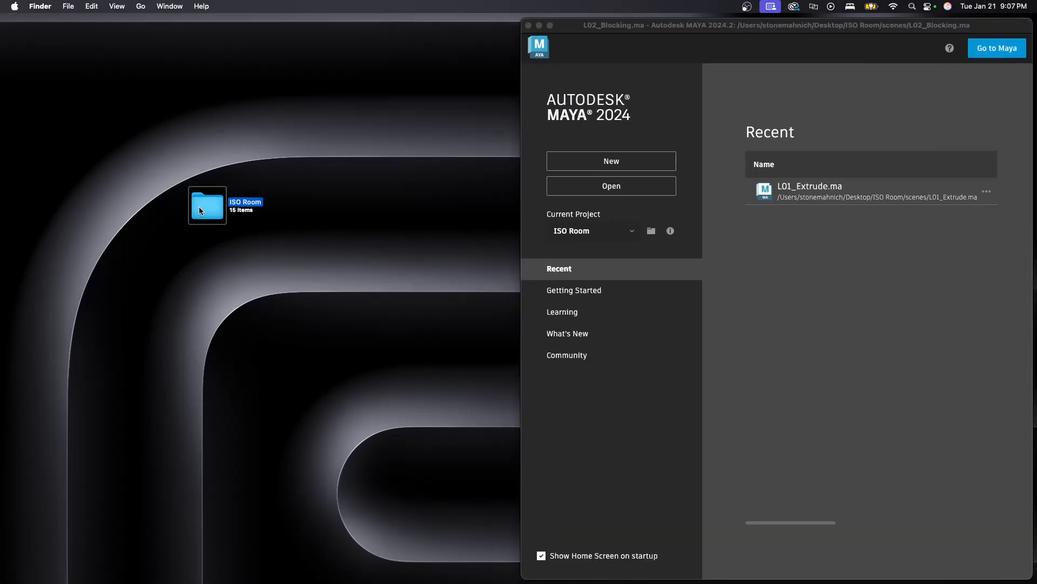
{"action": "double_click", "coordinate": [199, 208]}
{"action": "double_click", "coordinate": [499, 212]}
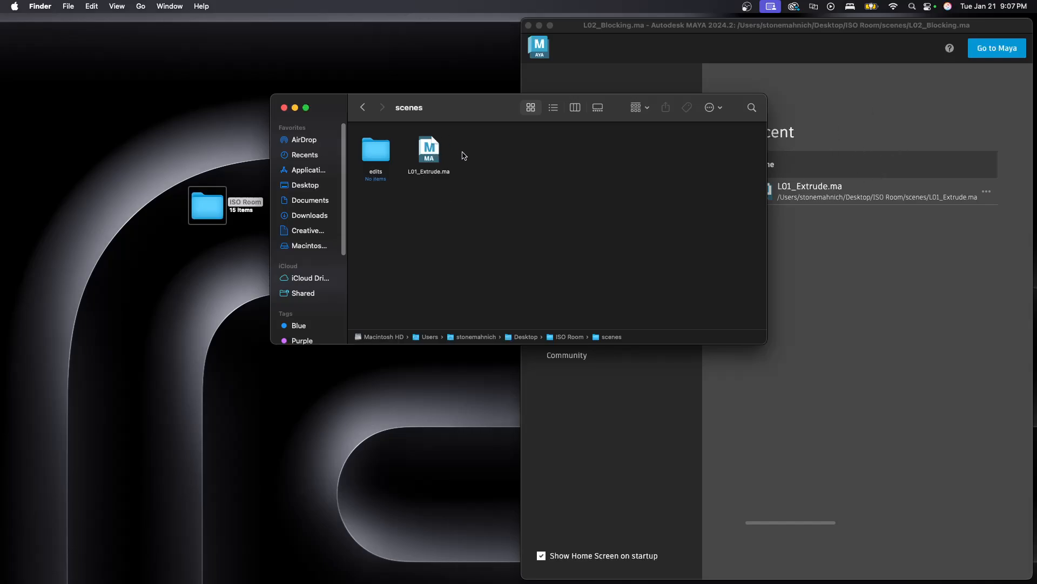
{"action": "double_click", "coordinate": [433, 154]}
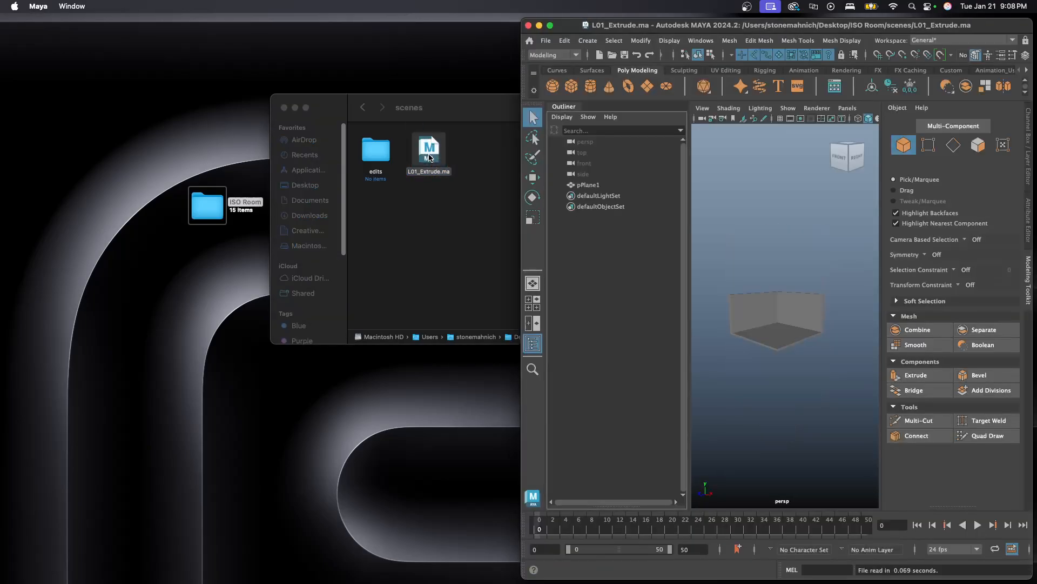
Step: Place the scenes folder window beside Maya and save the scene as L02_Blocking.ma in that folder
{"action": "left_click_drag", "start_coordinate": [505, 95], "coordinate": [254, 151]}
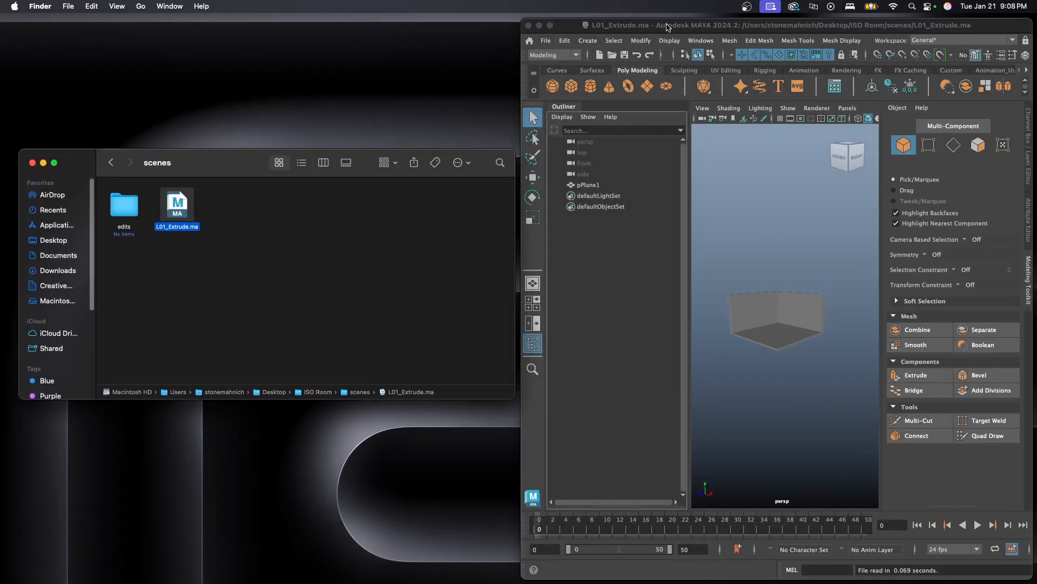
{"action": "left_click", "coordinate": [668, 27]}
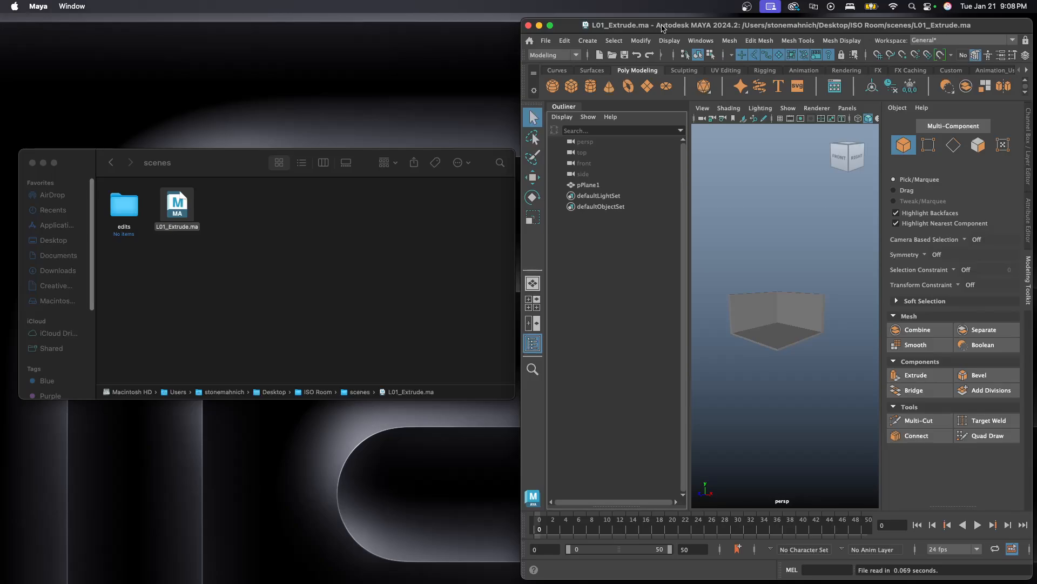
{"action": "left_click", "coordinate": [546, 41]}
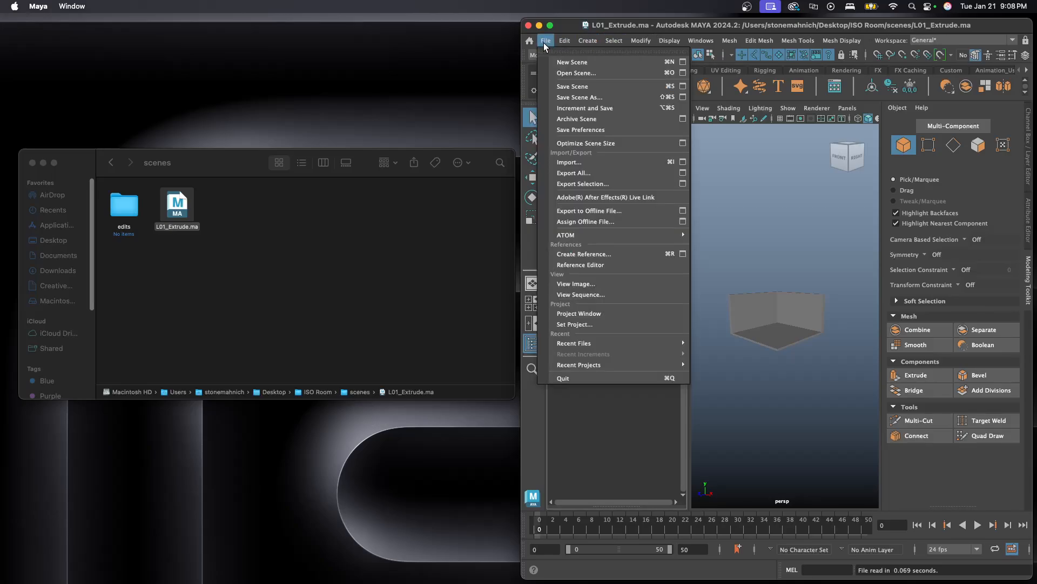
{"action": "left_click", "coordinate": [604, 98]}
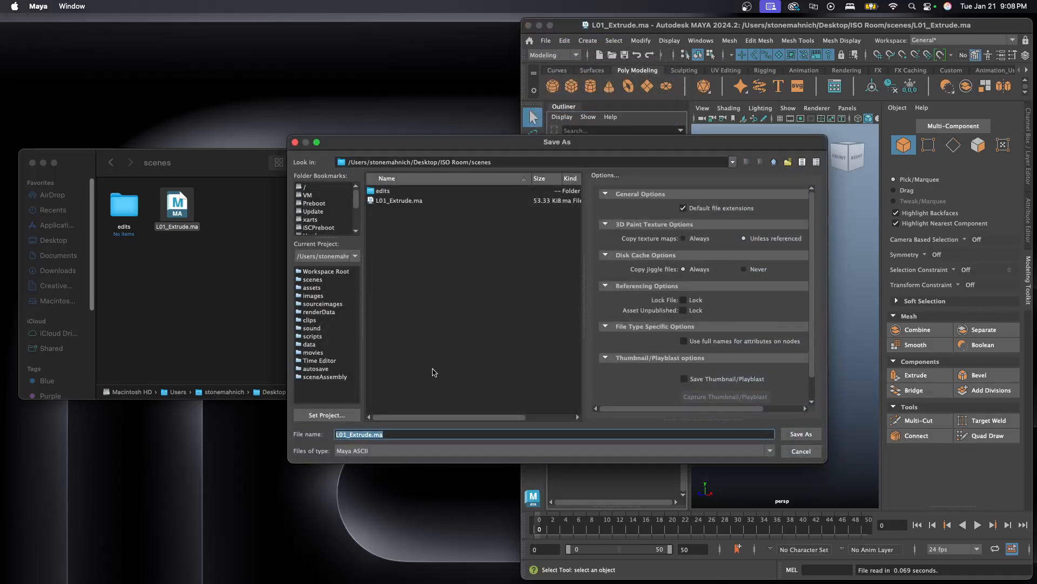
{"action": "key", "text": "Left"}
{"action": "type", "text": "L02_Block"}
{"action": "left_click", "coordinate": [381, 451]}
{"action": "left_click", "coordinate": [380, 453]}
{"action": "left_click", "coordinate": [821, 435]}
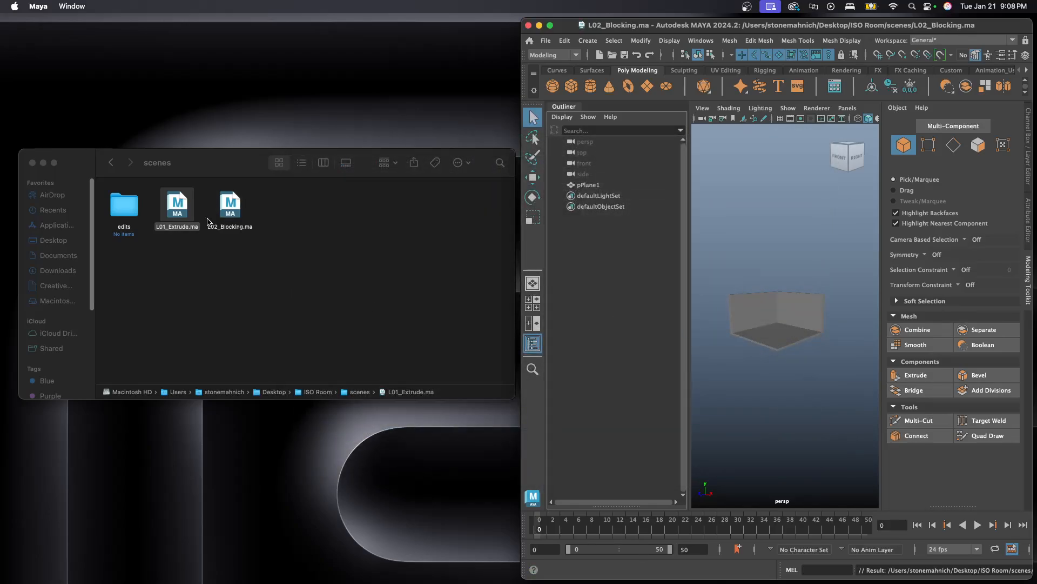
Step: Enlarge the Maya window to fill the screen and create a polygon cube at the centre of the room floor
{"action": "left_click", "coordinate": [205, 250]}
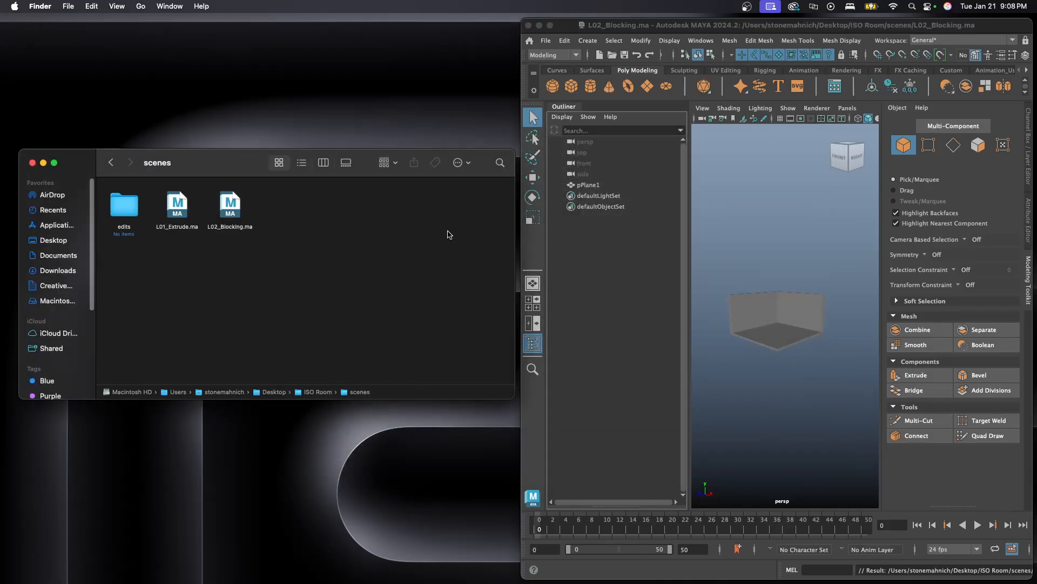
{"action": "double_click", "coordinate": [742, 27]}
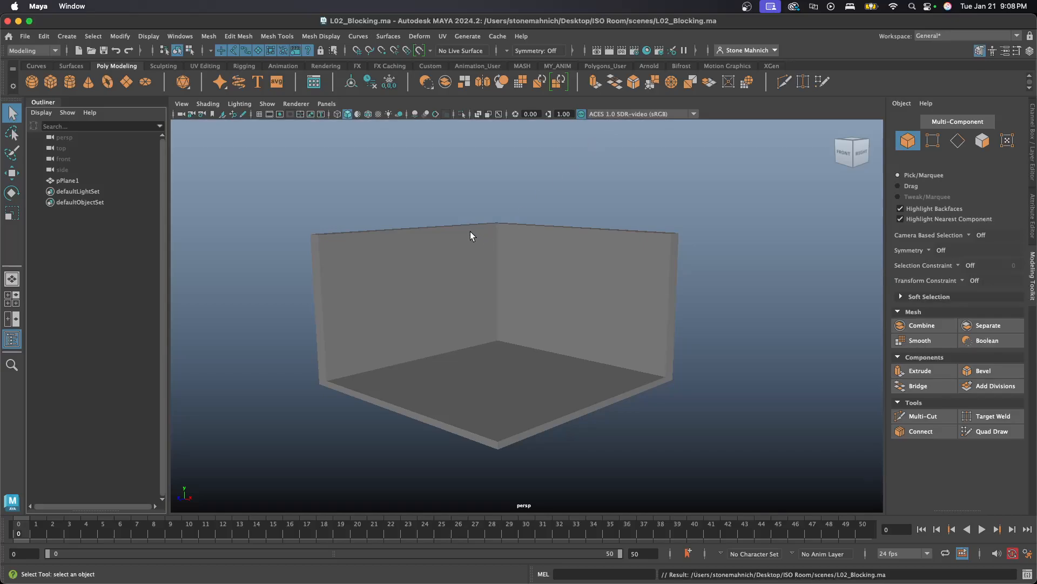
{"action": "left_click", "coordinate": [52, 83]}
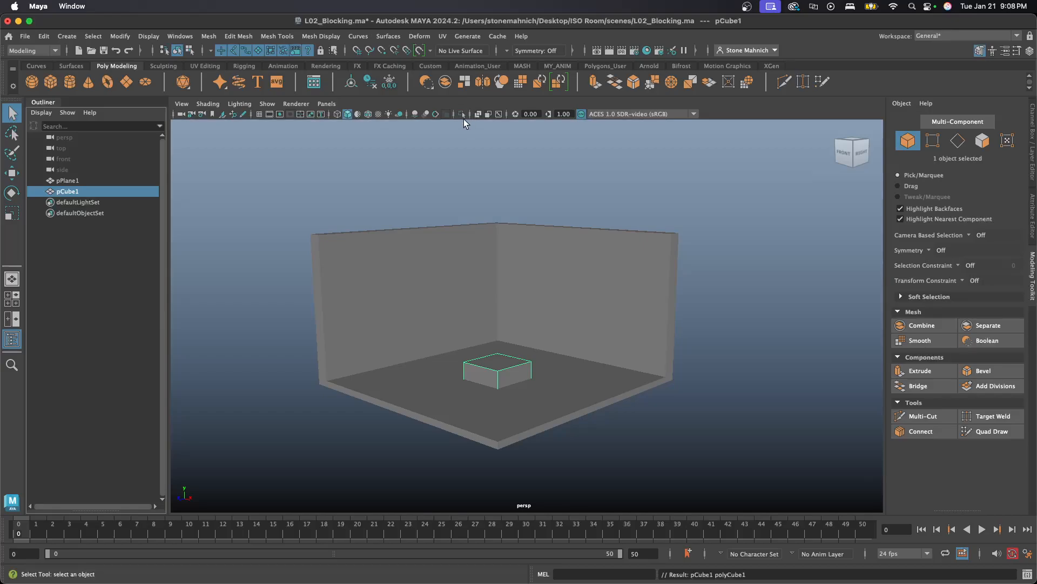
Step: Try isolating the cube alone and the cube together with the room, restoring the full scene each time
{"action": "left_click", "coordinate": [461, 114]}
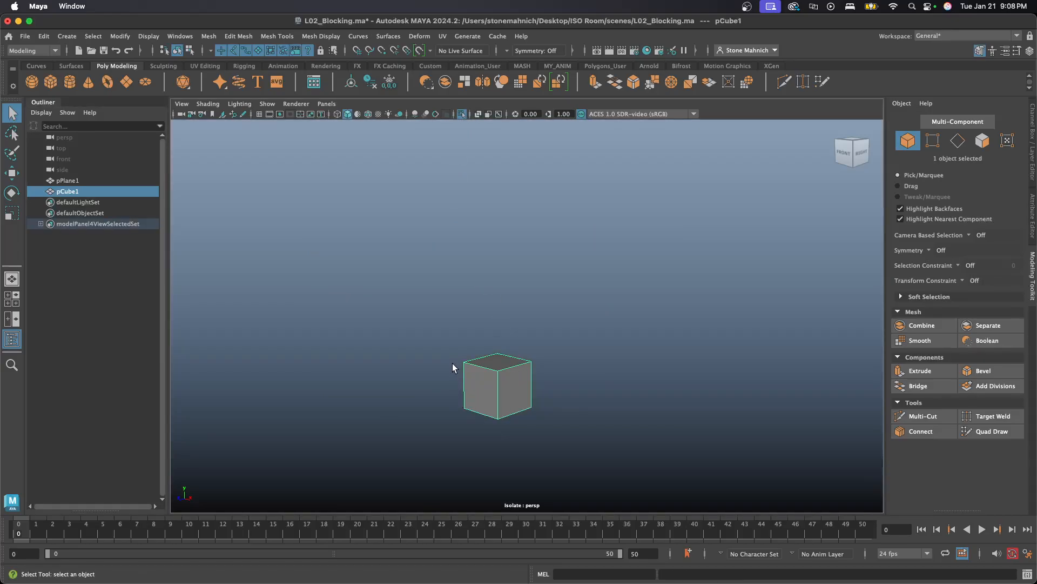
{"action": "left_click", "coordinate": [461, 113]}
{"action": "left_click_drag", "start_coordinate": [348, 186], "coordinate": [632, 455]}
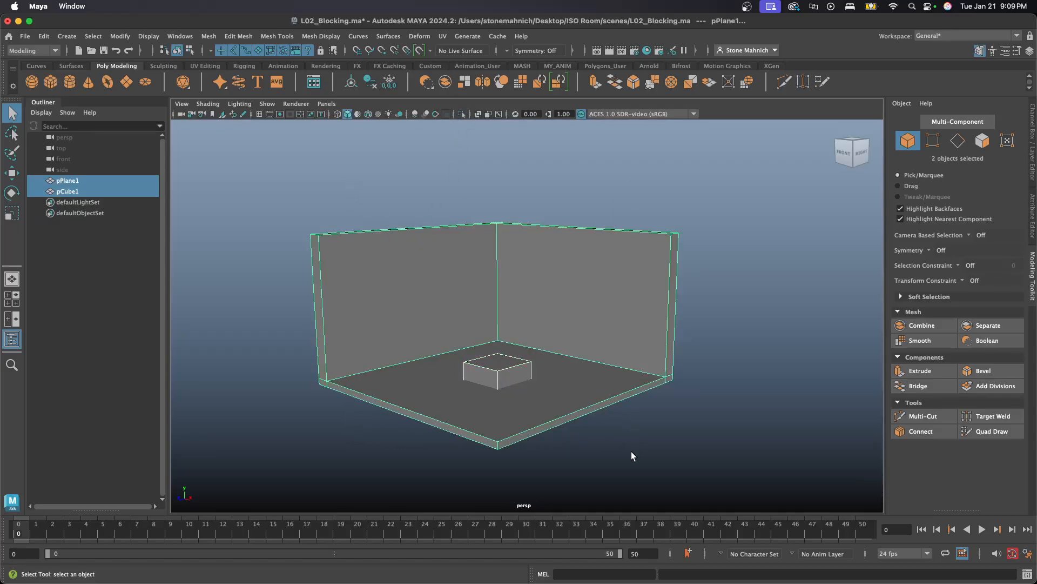
{"action": "left_click", "coordinate": [461, 113]}
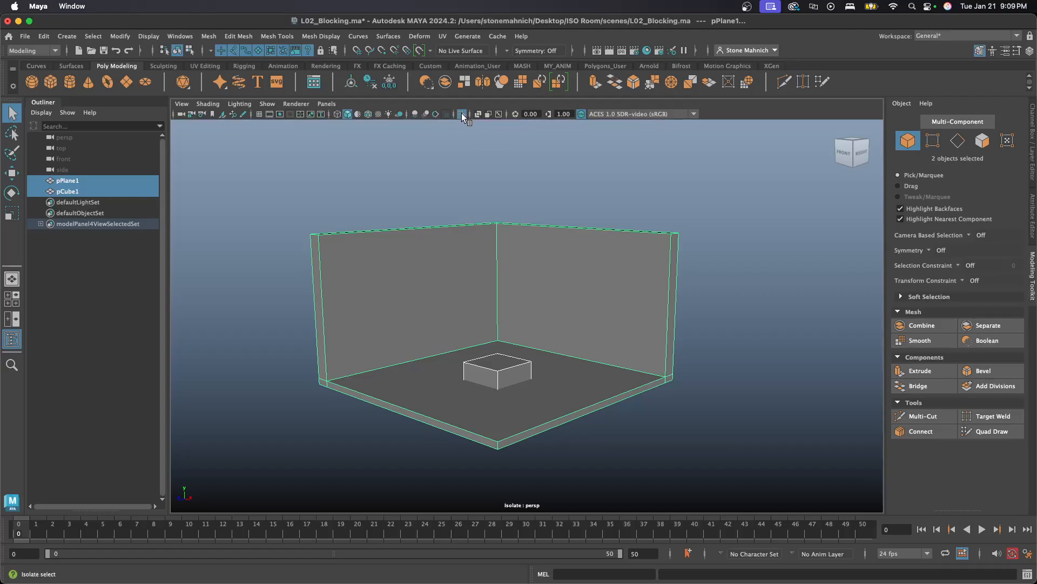
{"action": "left_click", "coordinate": [461, 113]}
{"action": "left_click", "coordinate": [452, 194]}
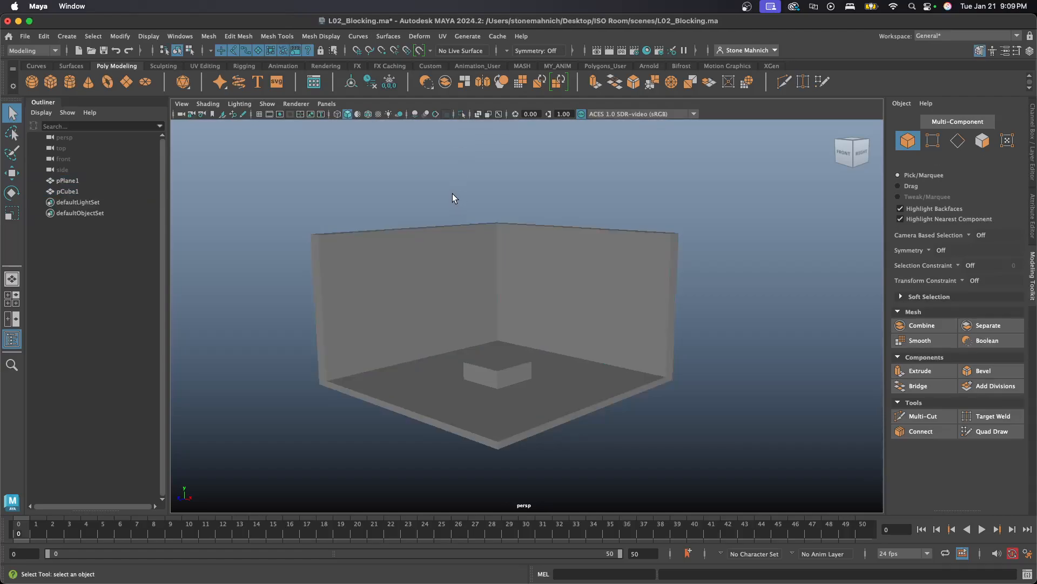
Step: Isolate the cube in the viewport and frame it for a close view
{"action": "left_click", "coordinate": [488, 377]}
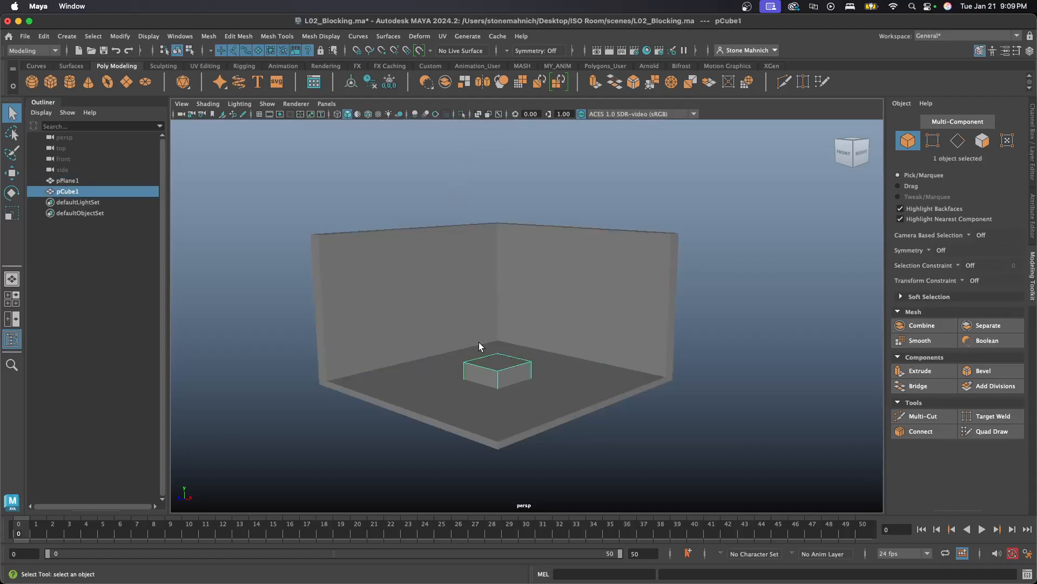
{"action": "left_click", "coordinate": [462, 114]}
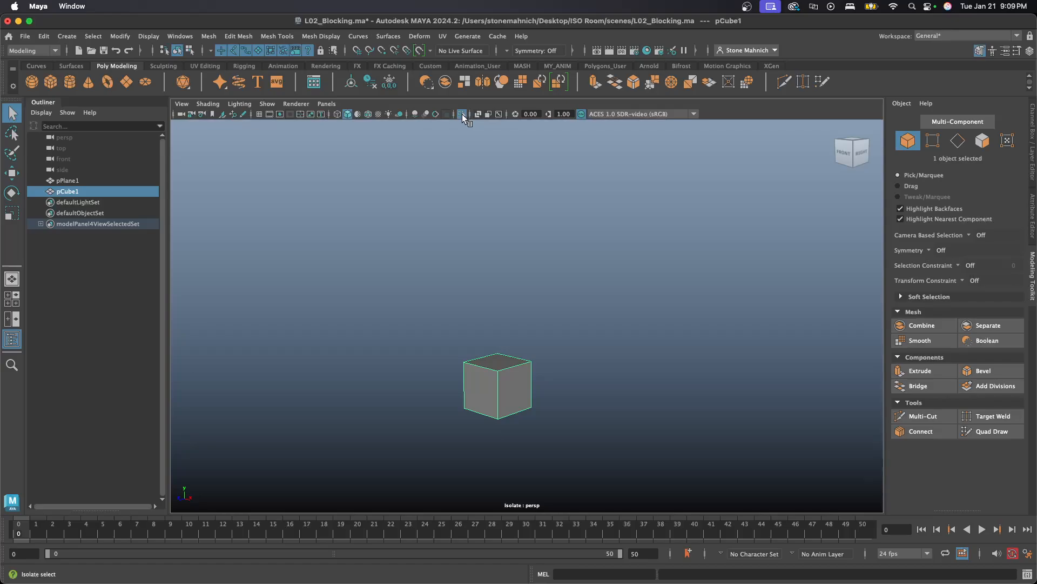
{"action": "left_click", "coordinate": [465, 345]}
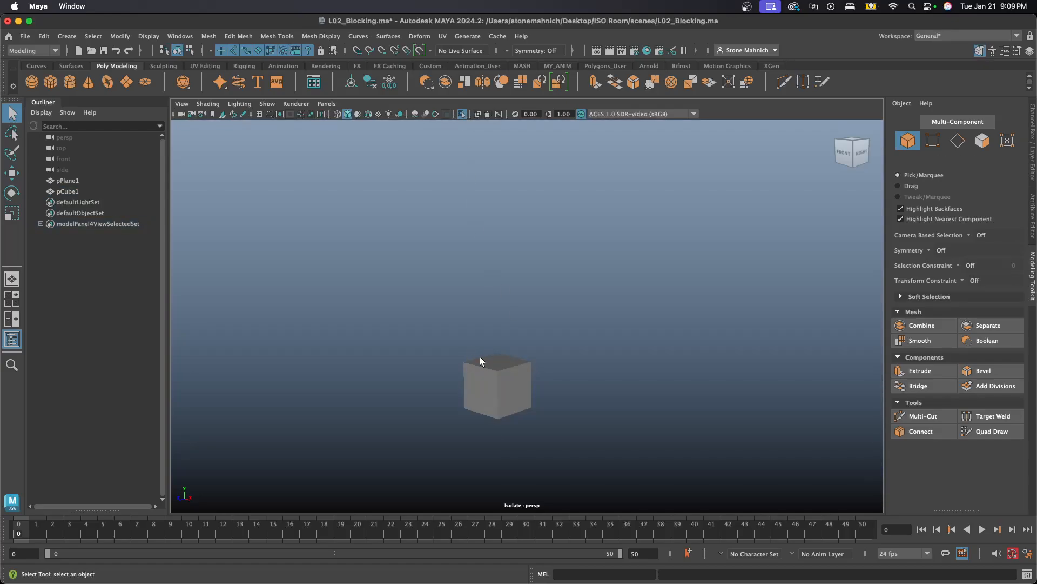
{"action": "left_click", "coordinate": [480, 357]}
{"action": "key", "text": "f"}
{"action": "left_click_drag", "start_coordinate": [500, 378], "coordinate": [520, 374], "text": "alt"}
{"action": "scroll", "coordinate": [524, 375], "scroll_direction": "down", "scroll_amount": 5}
{"action": "scroll", "coordinate": [529, 373], "scroll_direction": "up", "scroll_amount": 4}
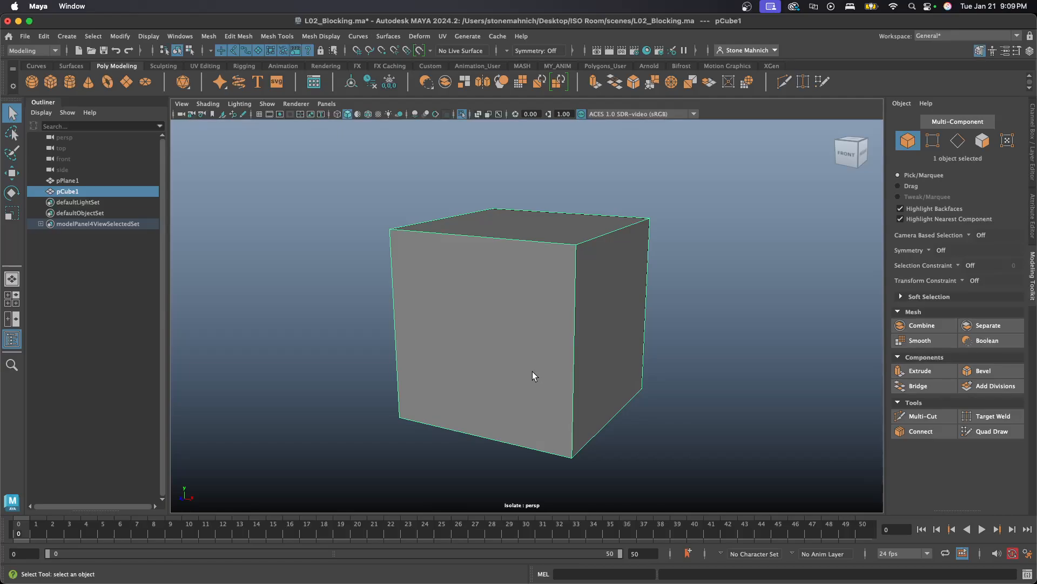
{"action": "middle_click_drag", "start_coordinate": [533, 372], "coordinate": [508, 358], "text": "alt"}
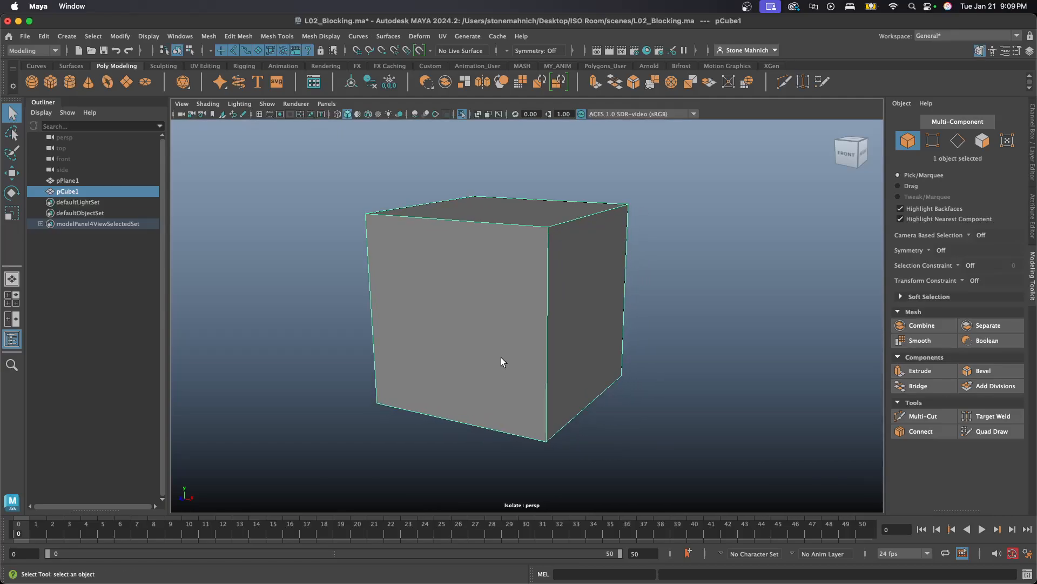
Step: Try shifting the cube's pivot slightly off centre with the Move tool, and undo the shift
{"action": "key", "text": "w"}
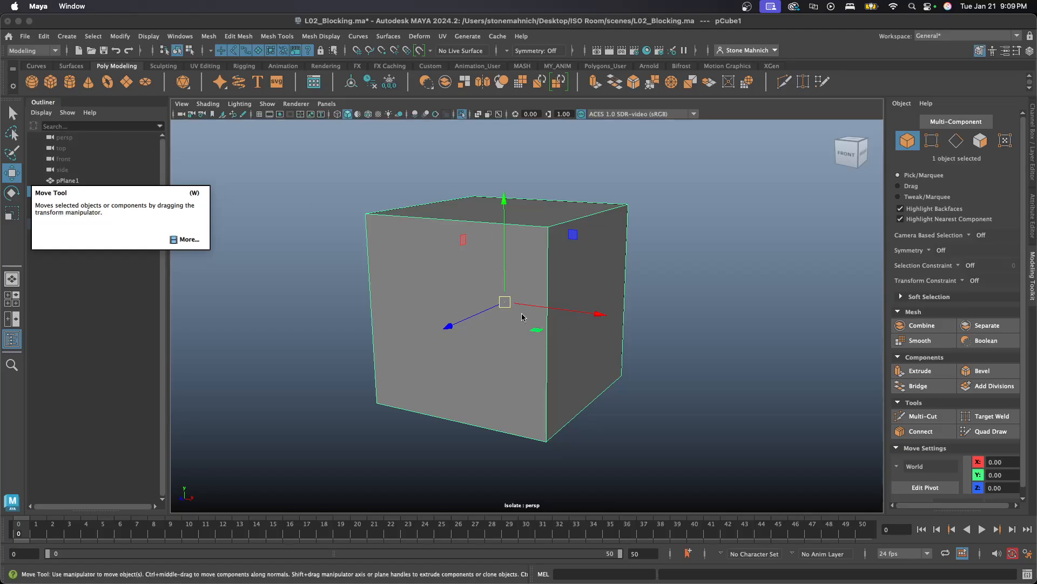
{"action": "left_click", "coordinate": [655, 273]}
{"action": "left_click", "coordinate": [465, 319]}
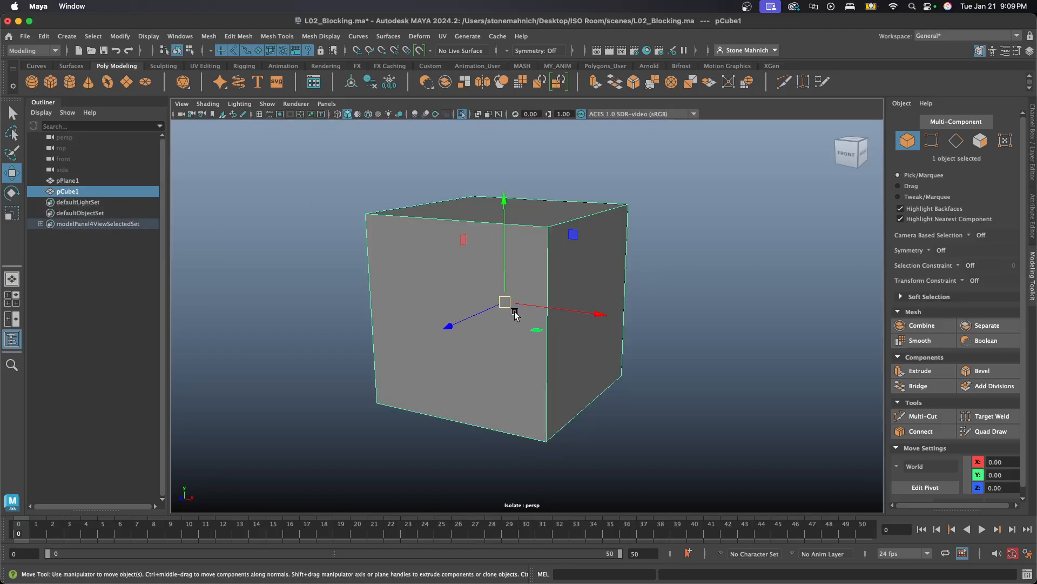
{"action": "left_click_drag", "start_coordinate": [515, 313], "coordinate": [506, 314], "text": "alt"}
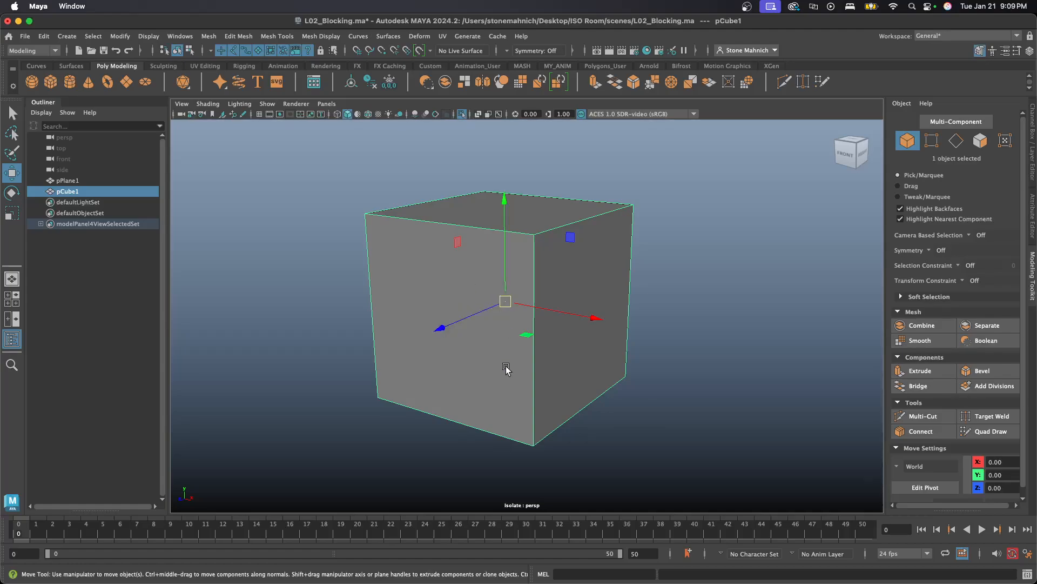
{"action": "key", "text": "d"}
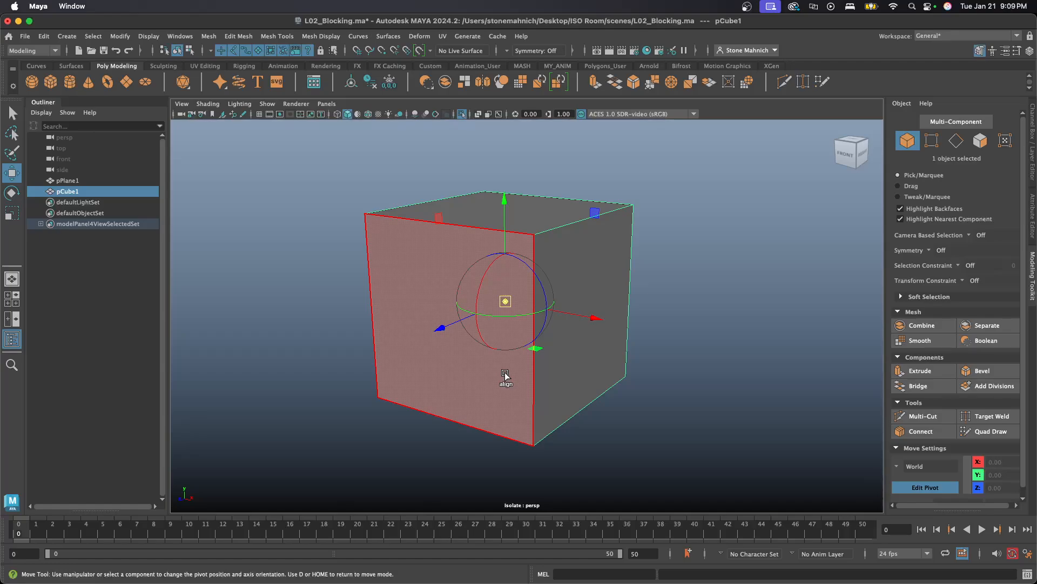
{"action": "key", "text": "d"}
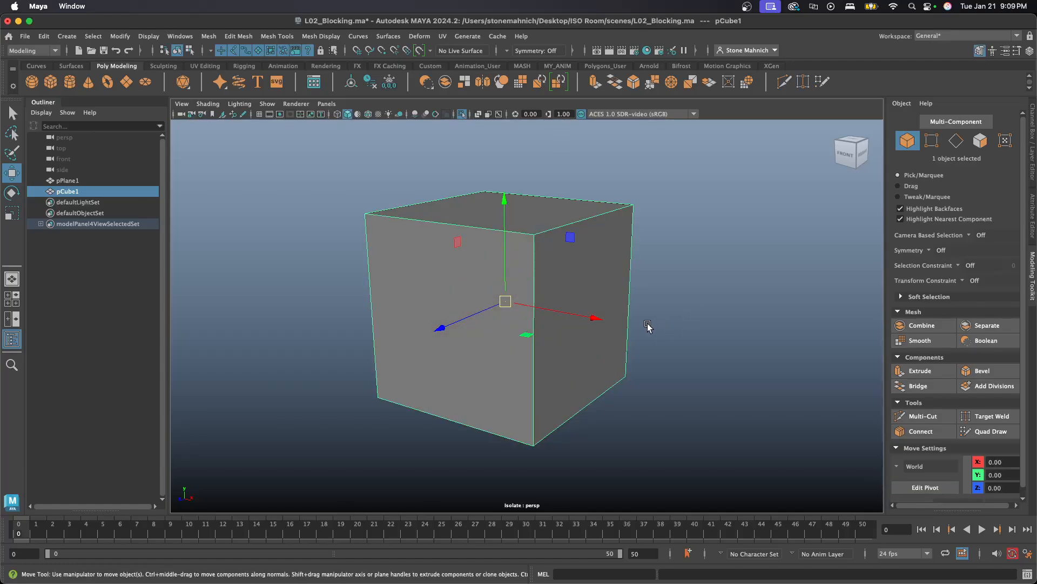
{"action": "key", "text": "d"}
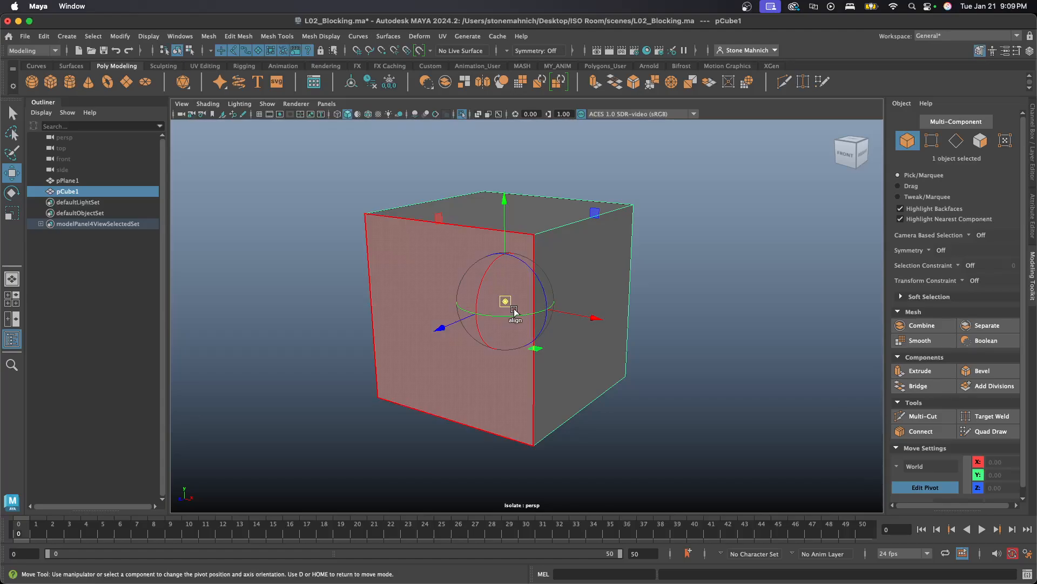
{"action": "mouse_move", "coordinate": [507, 303]}
{"action": "left_mouse_down"}
{"action": "mouse_move", "coordinate": [454, 252]}
{"action": "mouse_move", "coordinate": [562, 257]}
{"action": "mouse_move", "coordinate": [518, 303]}
{"action": "mouse_move", "coordinate": [490, 311]}
{"action": "left_mouse_up"}
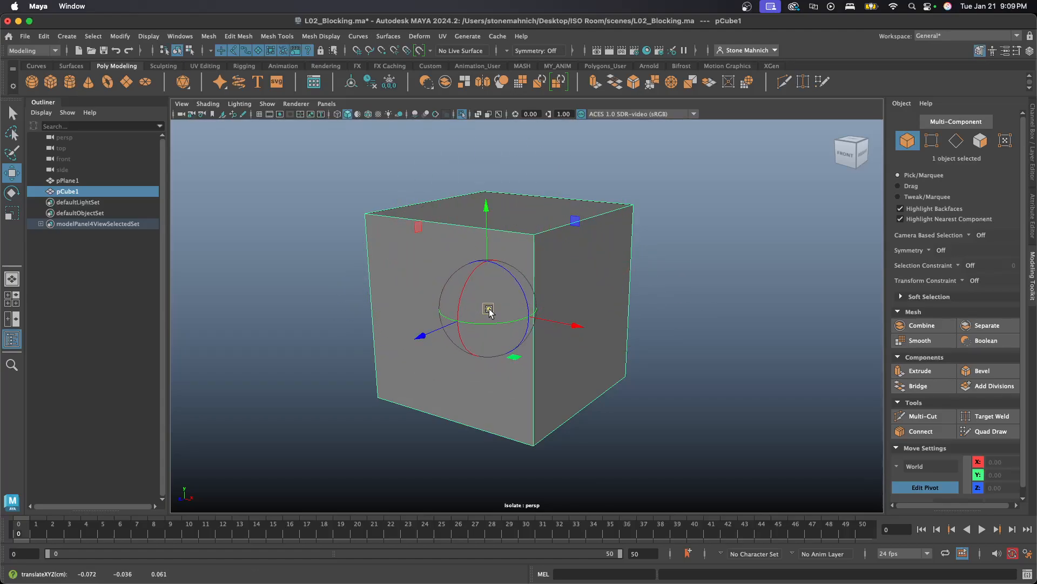
{"action": "key", "text": "ctrl+z"}
{"action": "key", "text": "d"}
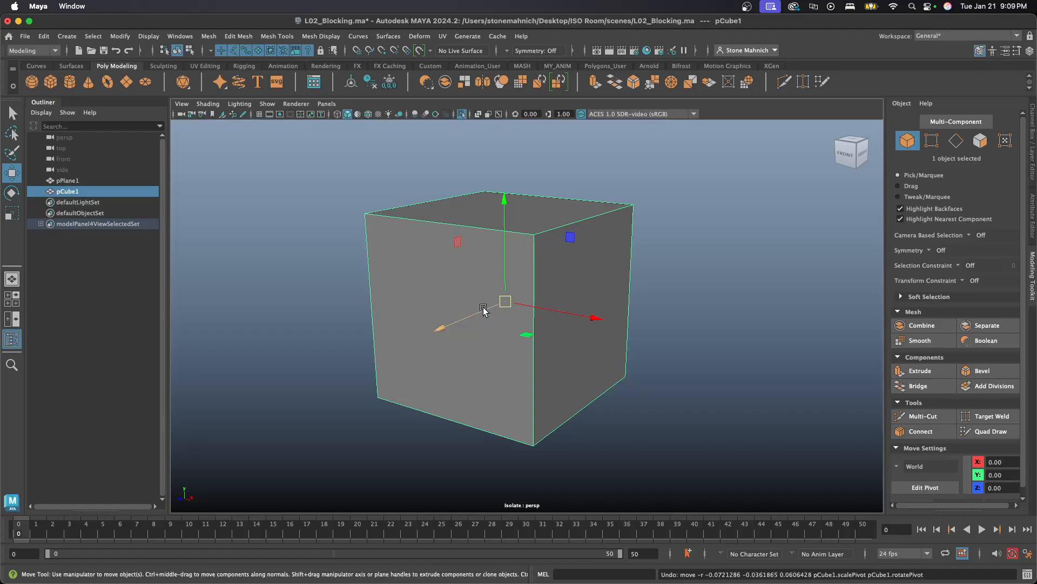
Step: Try rotating the cube freely about its central pivot, and undo the rotation
{"action": "key", "text": "e"}
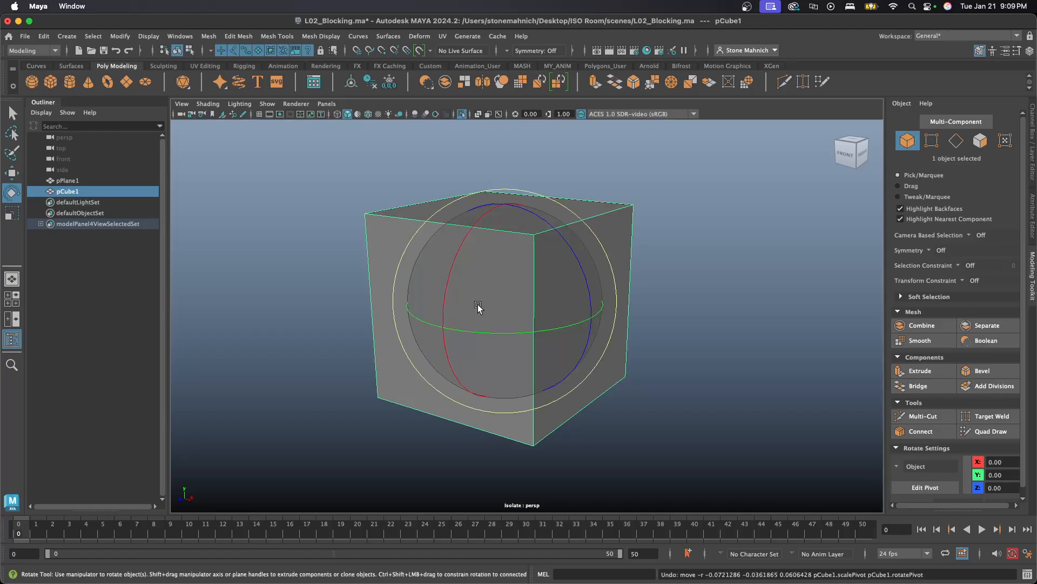
{"action": "left_click_drag", "start_coordinate": [526, 298], "coordinate": [516, 243]}
{"action": "key", "text": "z"}
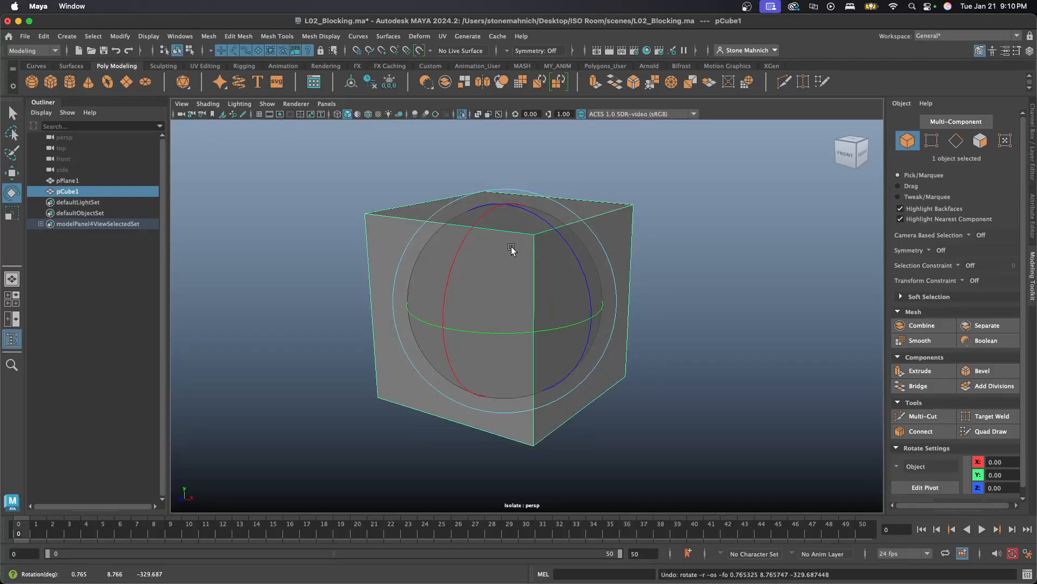
Step: Shift the cube's pivot about 0.975 cm along X beyond its side, try a free rotation around it, and undo the rotation
{"action": "key", "text": "d"}
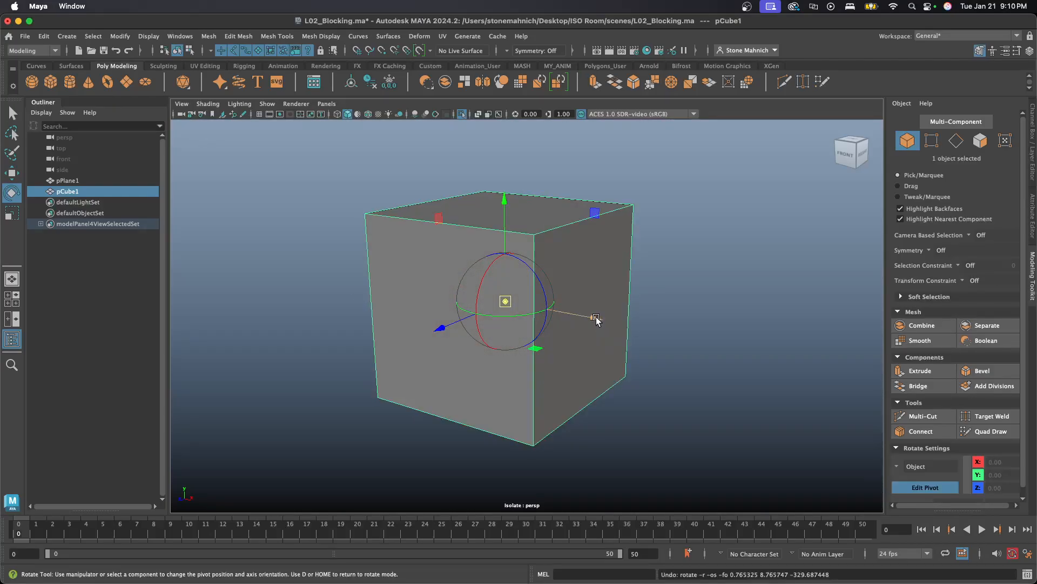
{"action": "left_click_drag", "start_coordinate": [607, 321], "coordinate": [798, 370]}
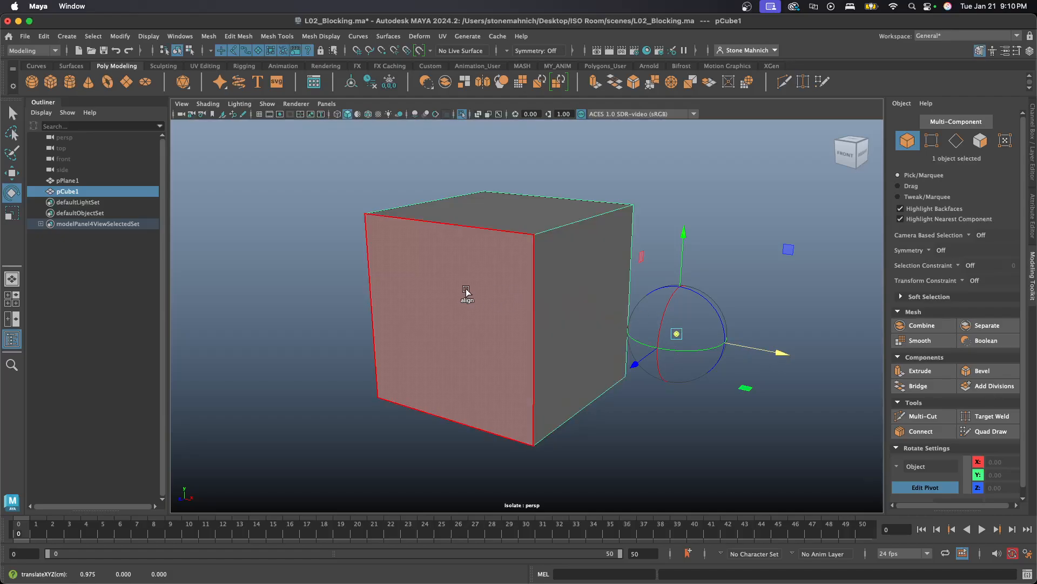
{"action": "key", "text": "d"}
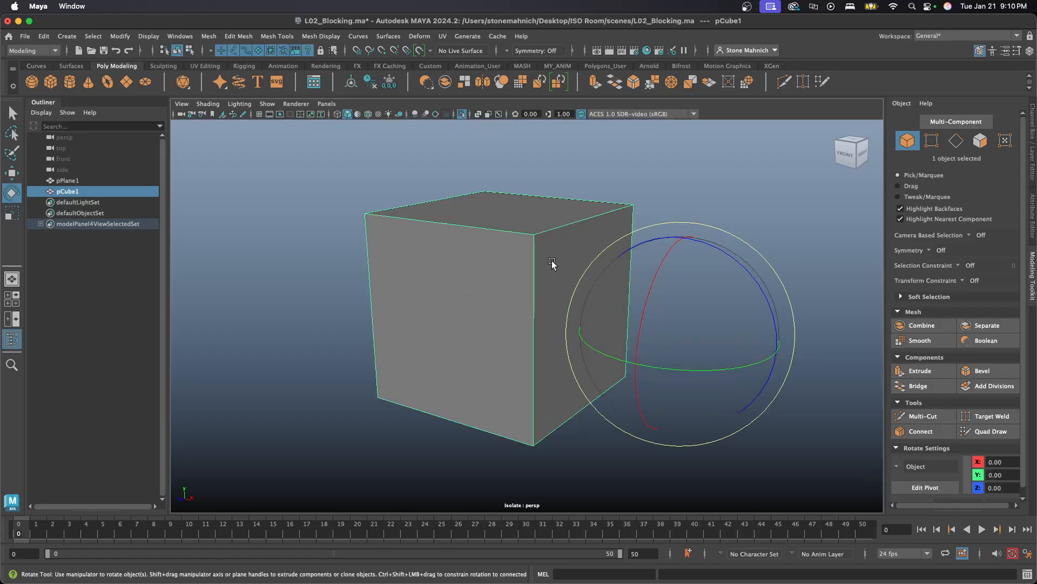
{"action": "left_click_drag", "start_coordinate": [697, 331], "coordinate": [587, 266]}
{"action": "key", "text": "ctrl+z"}
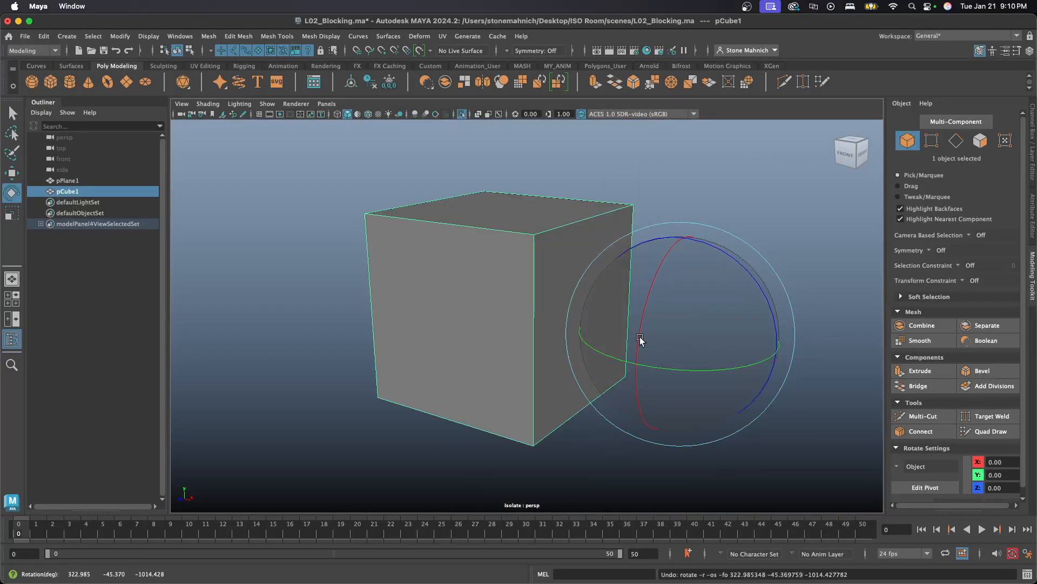
Step: Try scaling the cube along X by about 1.11 from the offset pivot, and undo the scaling
{"action": "key", "text": "r"}
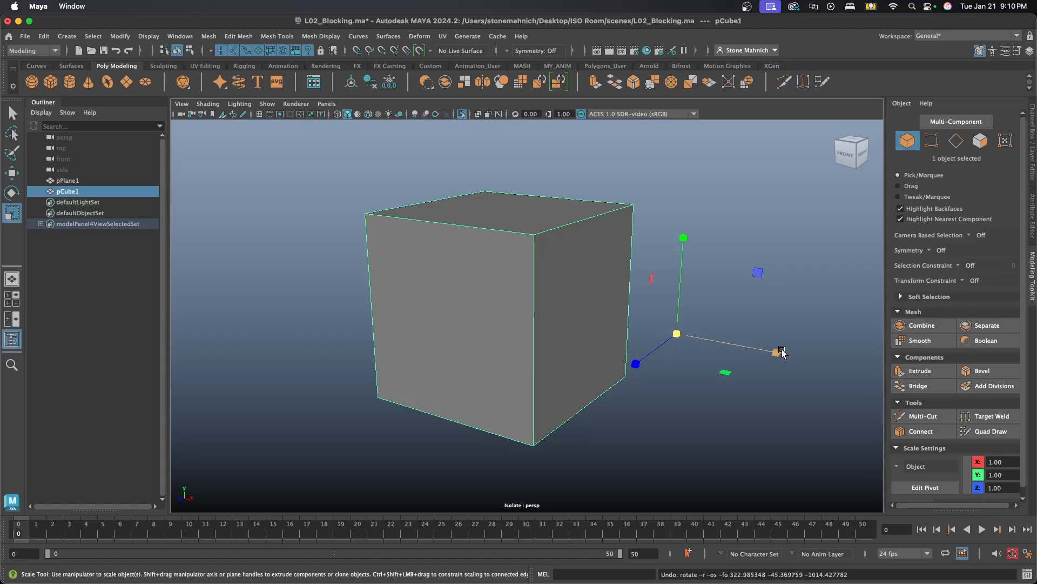
{"action": "mouse_move", "coordinate": [777, 353]}
{"action": "left_mouse_down"}
{"action": "mouse_move", "coordinate": [802, 359]}
{"action": "mouse_move", "coordinate": [709, 350]}
{"action": "mouse_move", "coordinate": [785, 351]}
{"action": "left_mouse_up"}
{"action": "key", "text": "super+z"}
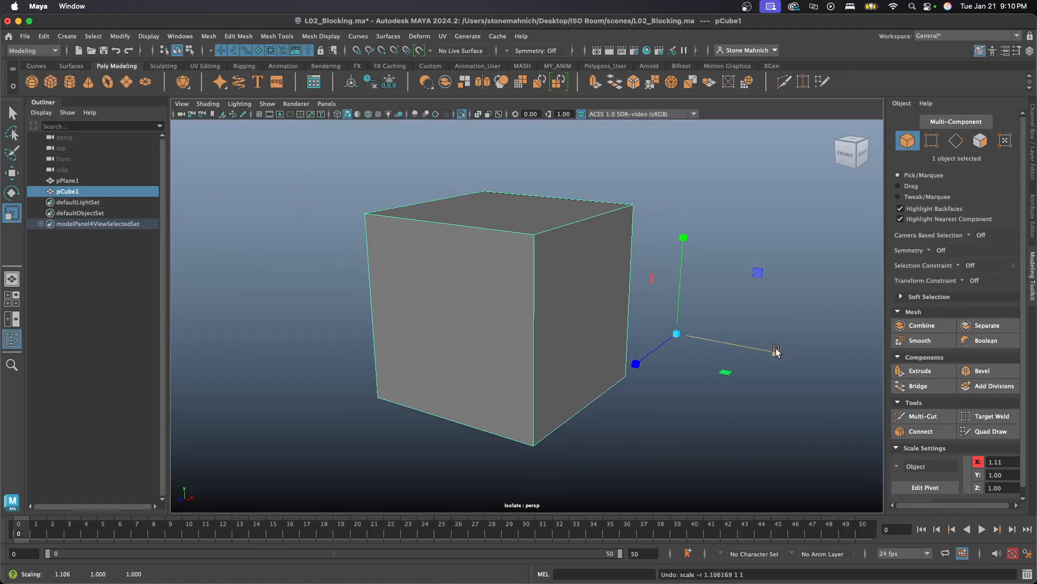
Step: Center the cube's pivot, try scaling the cube uniformly by about 1.02, and undo the scaling
{"action": "left_click", "coordinate": [352, 82]}
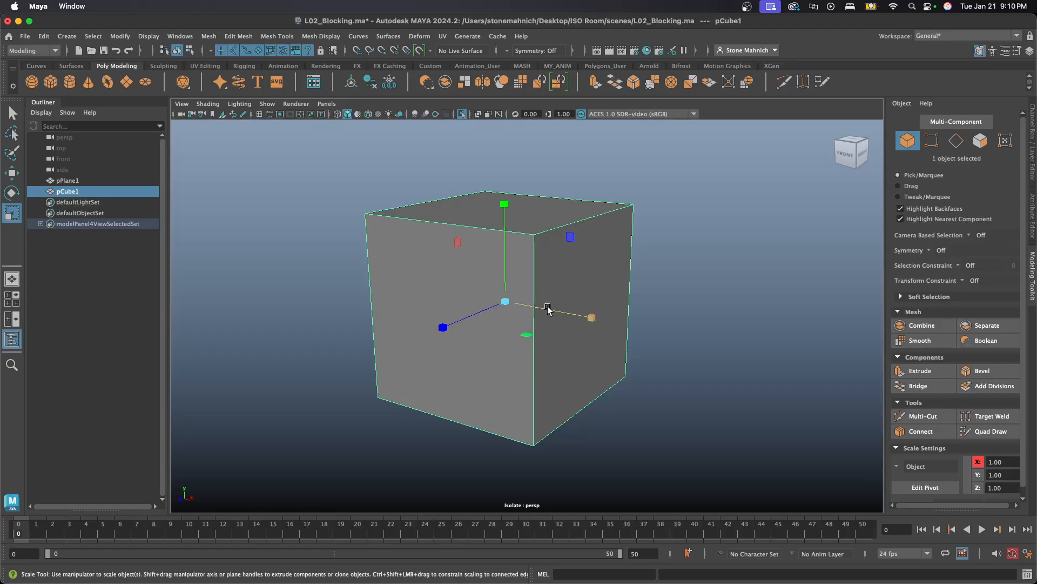
{"action": "left_click_drag", "start_coordinate": [505, 301], "coordinate": [515, 327]}
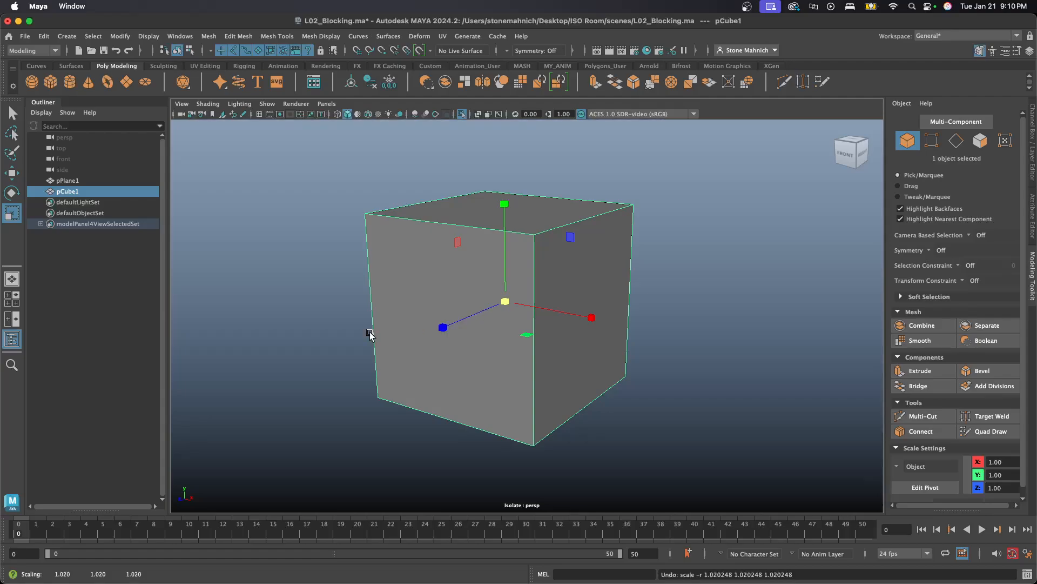
Step: Start editing the cube's pivot with the Move tool and turn on Snap to points
{"action": "key", "text": "w"}
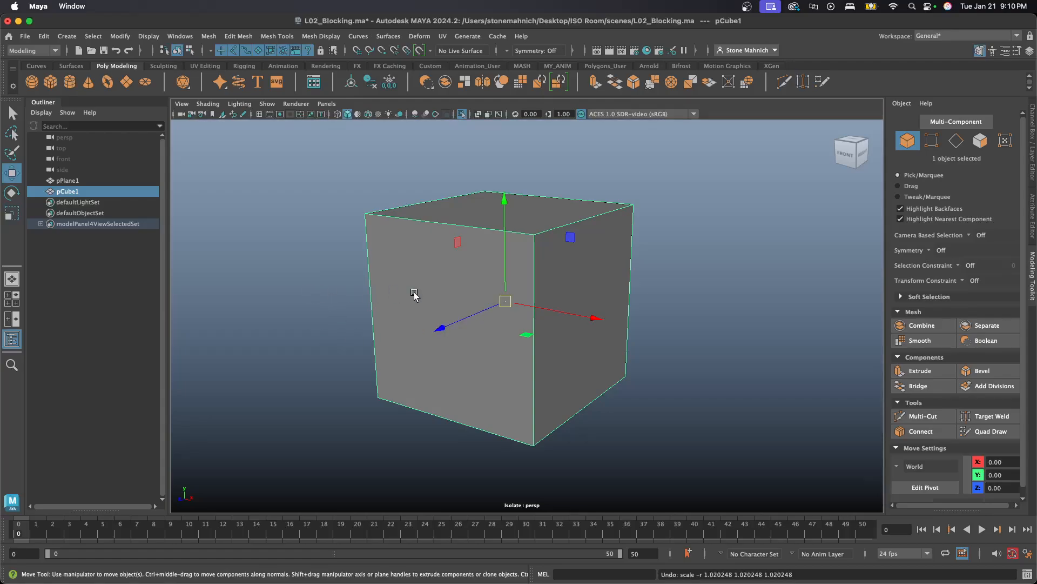
{"action": "left_click_drag", "start_coordinate": [523, 308], "coordinate": [639, 287], "text": "alt"}
{"action": "left_click_drag", "start_coordinate": [523, 299], "coordinate": [588, 308], "text": "alt"}
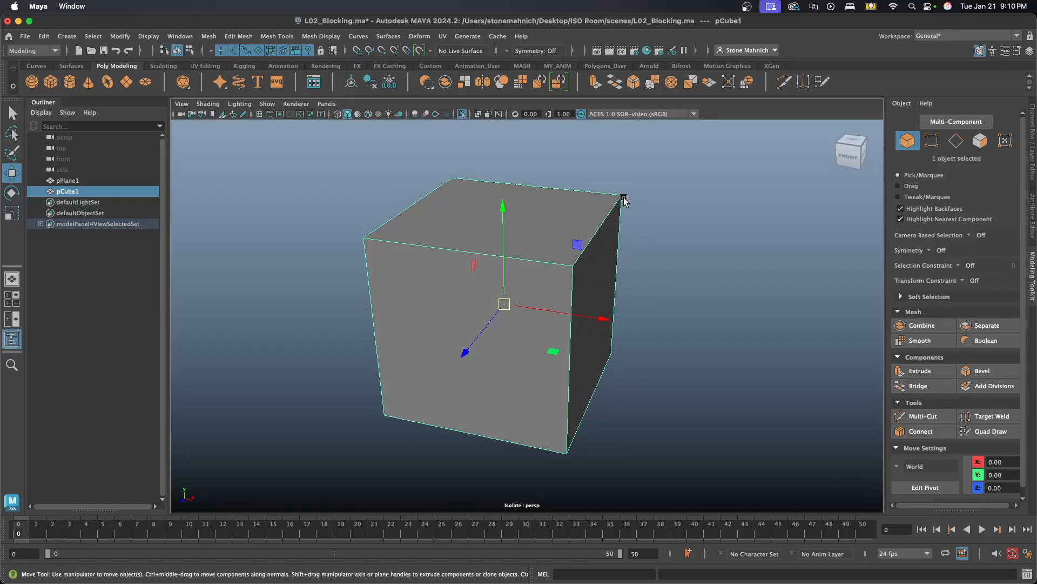
{"action": "left_click_drag", "start_coordinate": [621, 201], "coordinate": [706, 162], "text": "alt"}
{"action": "mouse_move", "coordinate": [492, 291]}
{"action": "left_mouse_down", "text": "alt"}
{"action": "mouse_move", "coordinate": [511, 297]}
{"action": "mouse_move", "coordinate": [473, 297]}
{"action": "left_mouse_up", "text": "alt"}
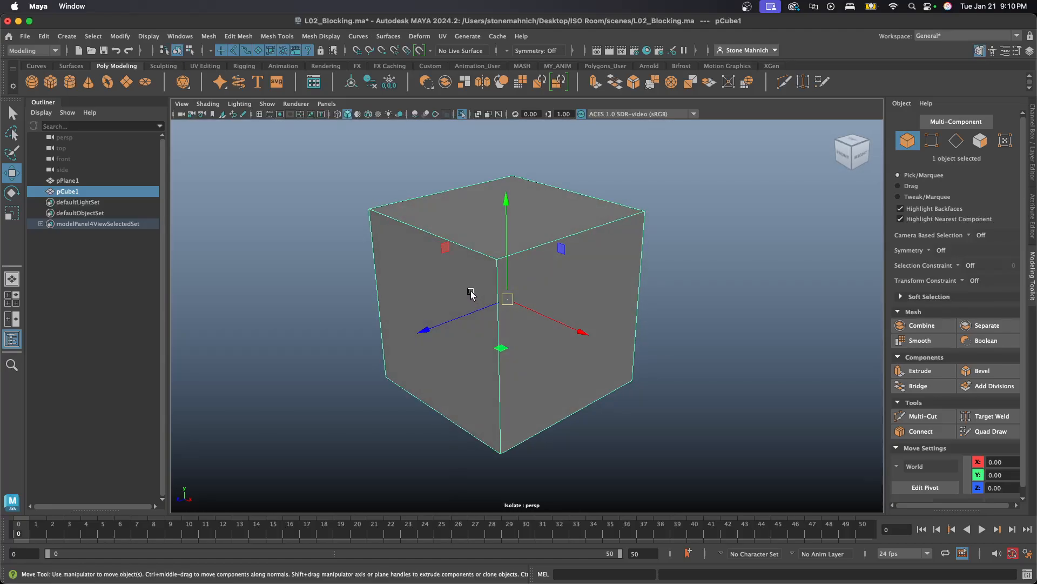
{"action": "key", "text": "d"}
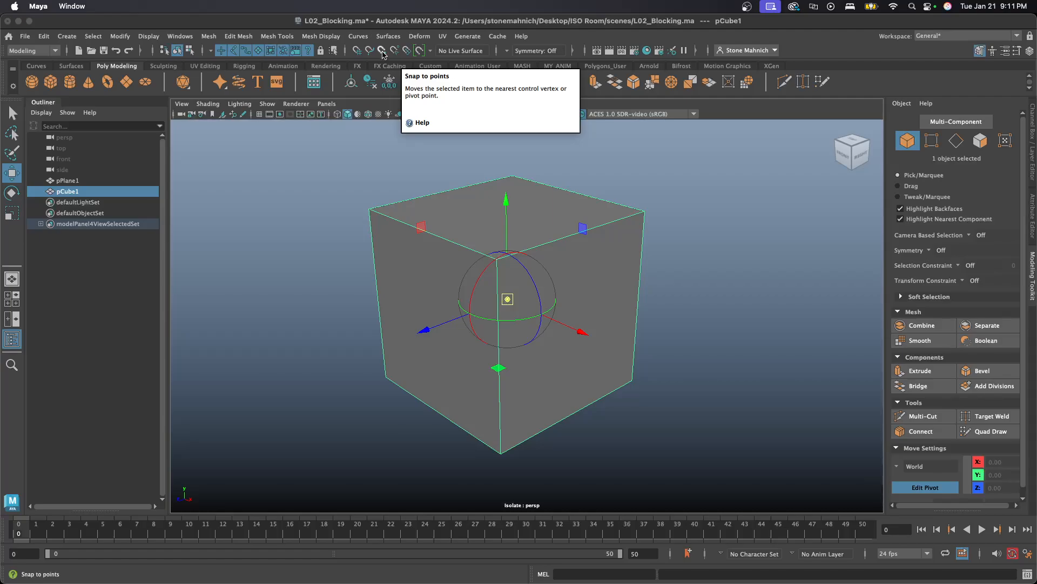
{"action": "left_click", "coordinate": [382, 52]}
{"action": "left_click_drag", "start_coordinate": [497, 348], "coordinate": [526, 345], "text": "alt"}
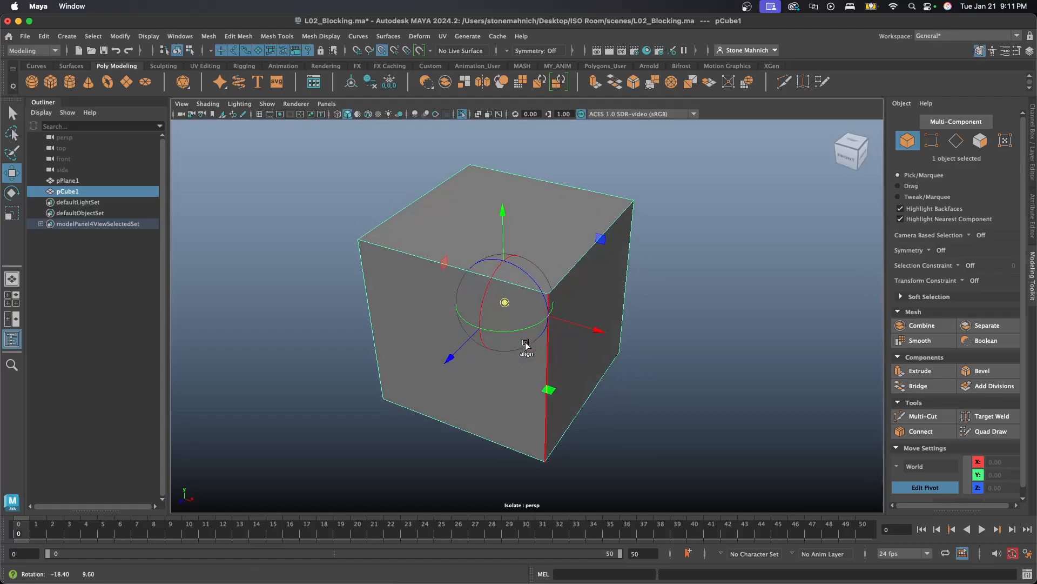
{"action": "middle_click_drag", "start_coordinate": [537, 341], "coordinate": [518, 325], "text": "alt"}
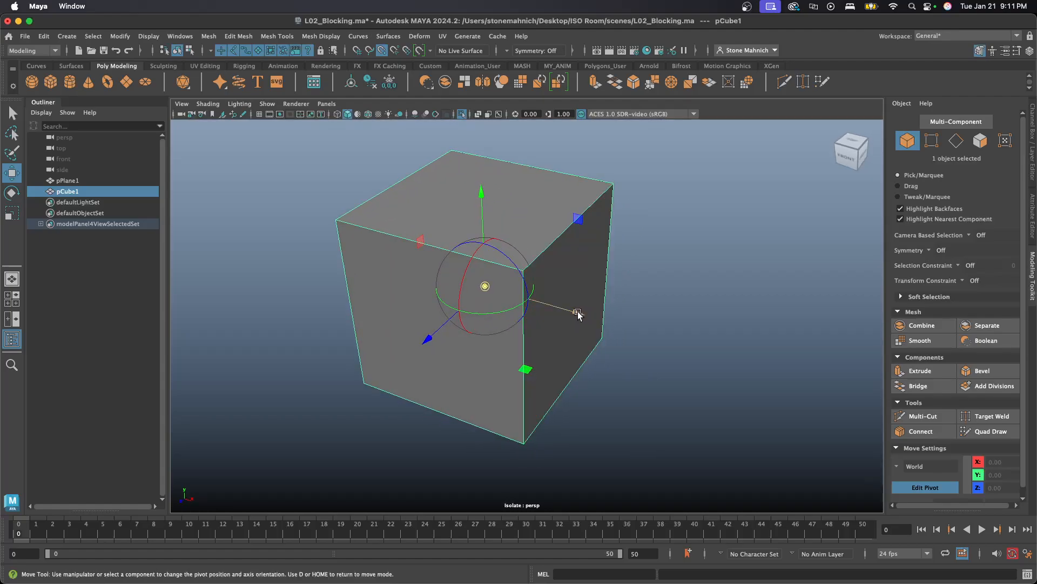
Step: Try snapping the cube's pivot 0.5 along X and onto its upper corners, and undo the pivot moves
{"action": "left_click_drag", "start_coordinate": [577, 314], "coordinate": [608, 325]}
{"action": "left_click_drag", "start_coordinate": [674, 293], "coordinate": [602, 292], "text": "alt"}
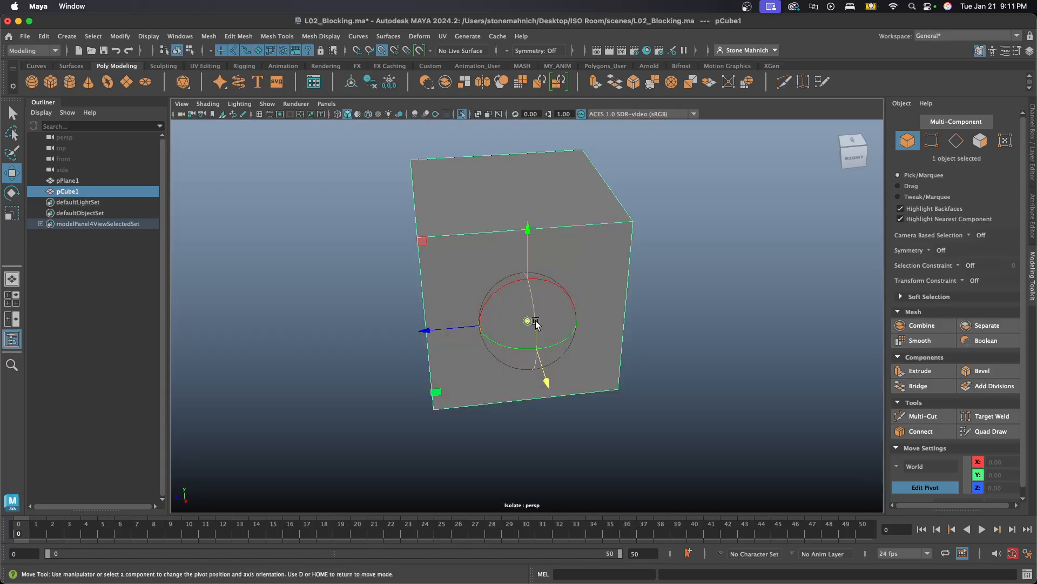
{"action": "left_click_drag", "start_coordinate": [496, 332], "coordinate": [470, 311], "text": "alt"}
{"action": "left_click", "coordinate": [417, 210]}
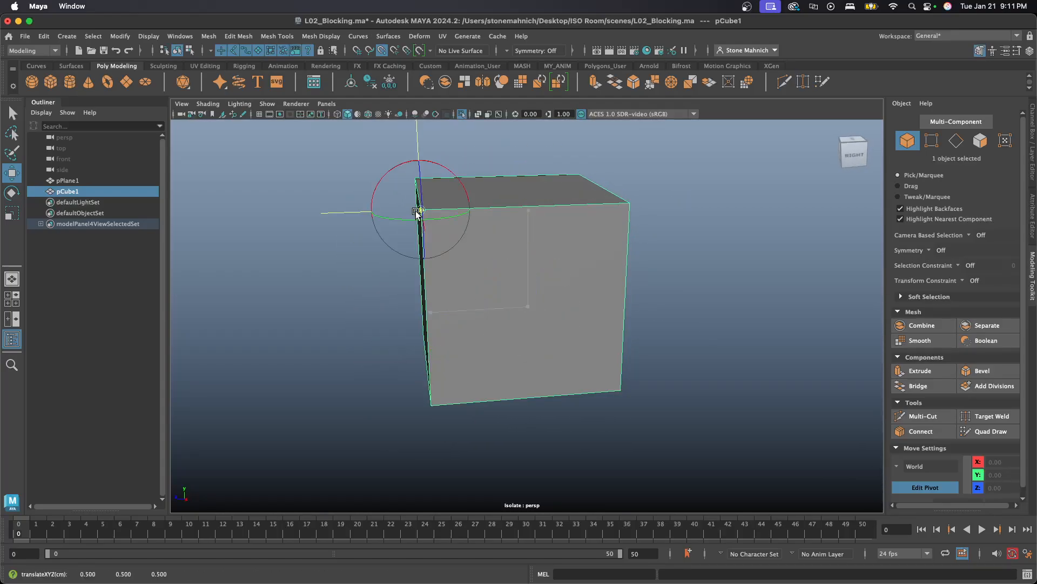
{"action": "left_click_drag", "start_coordinate": [385, 178], "coordinate": [544, 226]}
{"action": "double_click", "coordinate": [542, 226]}
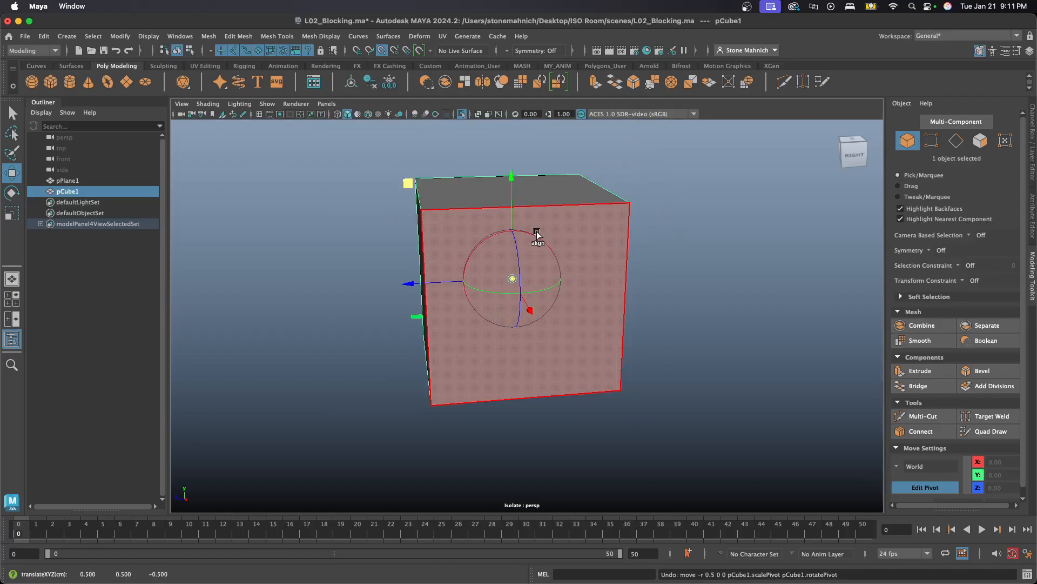
Step: Try snapping the cube's pivot to the midpoints of several top, vertical and bottom edges
{"action": "left_click_drag", "start_coordinate": [457, 283], "coordinate": [387, 181], "text": "alt"}
{"action": "left_click", "coordinate": [574, 300]}
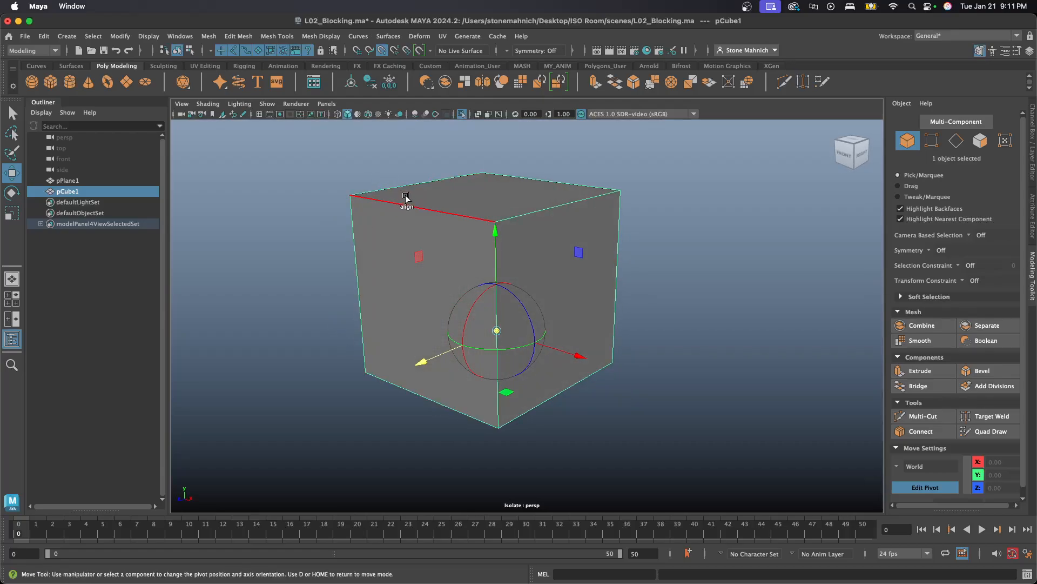
{"action": "left_click", "coordinate": [415, 182]}
{"action": "left_click", "coordinate": [562, 206]}
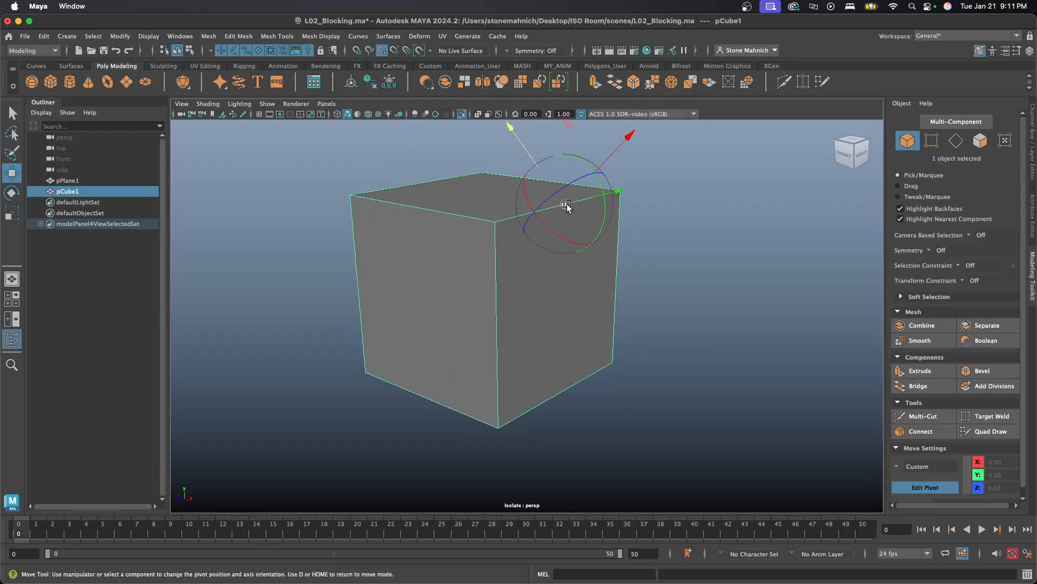
{"action": "left_click", "coordinate": [497, 323]}
{"action": "left_click", "coordinate": [617, 281]}
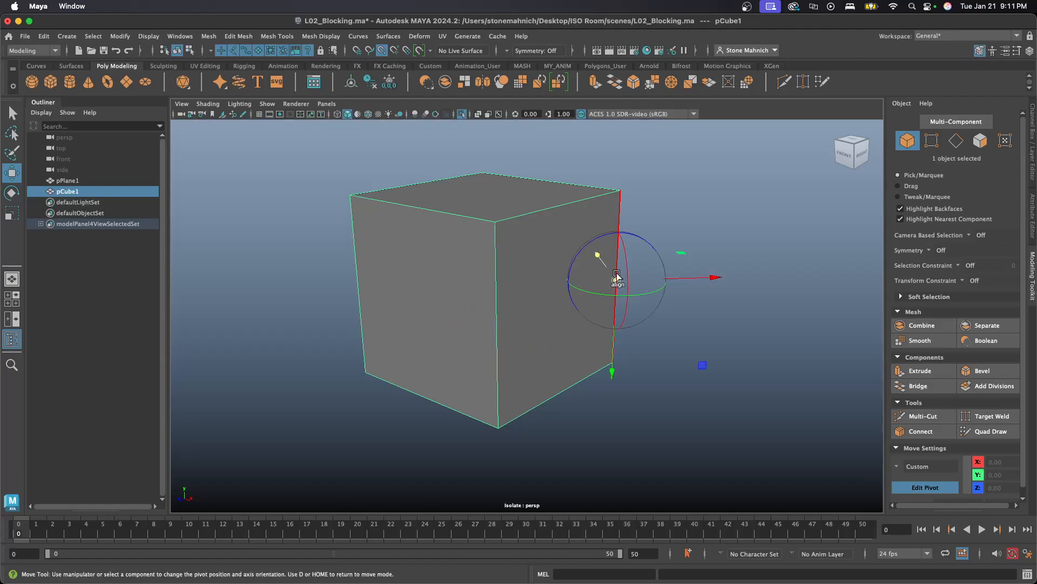
{"action": "left_click", "coordinate": [574, 390]}
{"action": "left_click", "coordinate": [496, 320]}
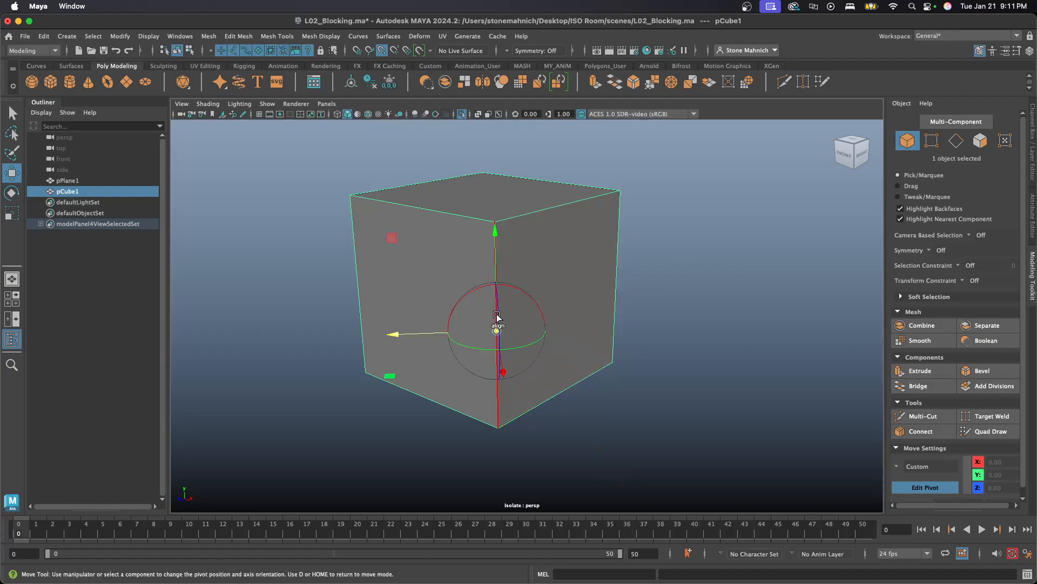
Step: Snap the cube's pivot to the midpoint of the vertical edge at X 0.50, Z -0.50, and finish pivot editing
{"action": "left_click_drag", "start_coordinate": [496, 320], "coordinate": [621, 287], "text": "alt"}
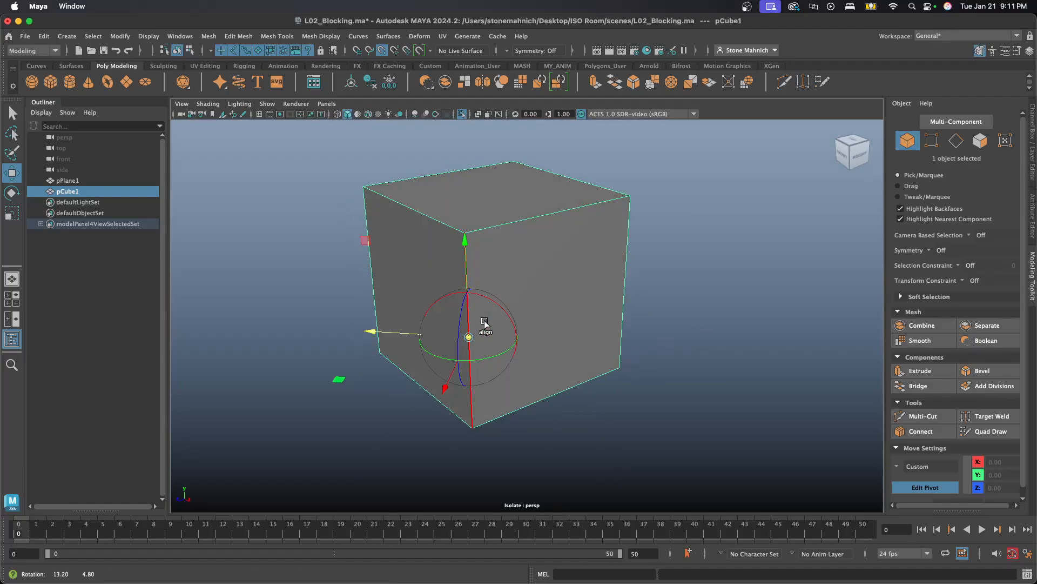
{"action": "left_click", "coordinate": [628, 281]}
{"action": "left_click_drag", "start_coordinate": [535, 311], "coordinate": [539, 308], "text": "alt"}
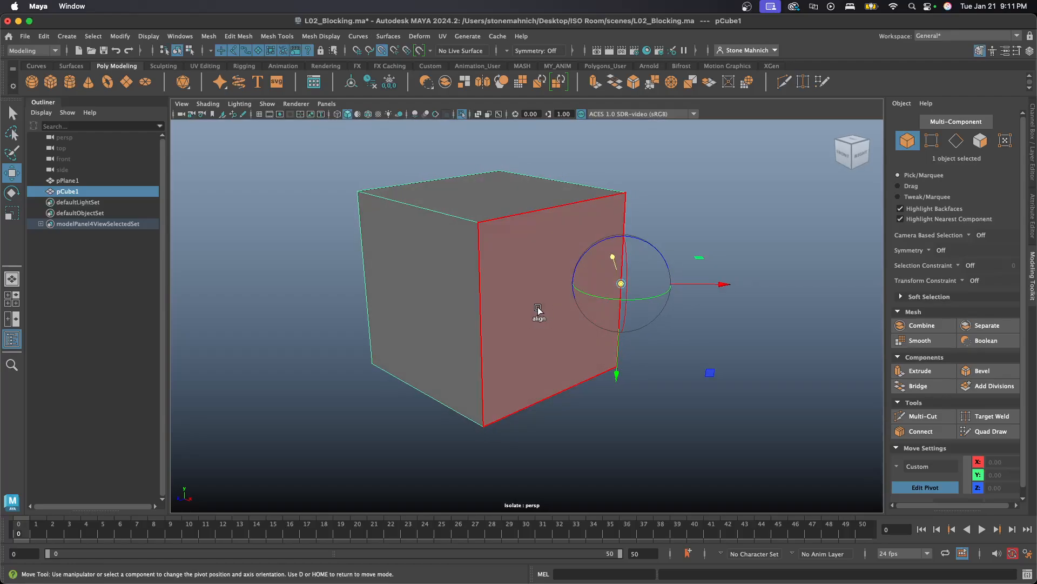
{"action": "key", "text": "d"}
{"action": "left_click_drag", "start_coordinate": [543, 304], "coordinate": [494, 303], "text": "alt"}
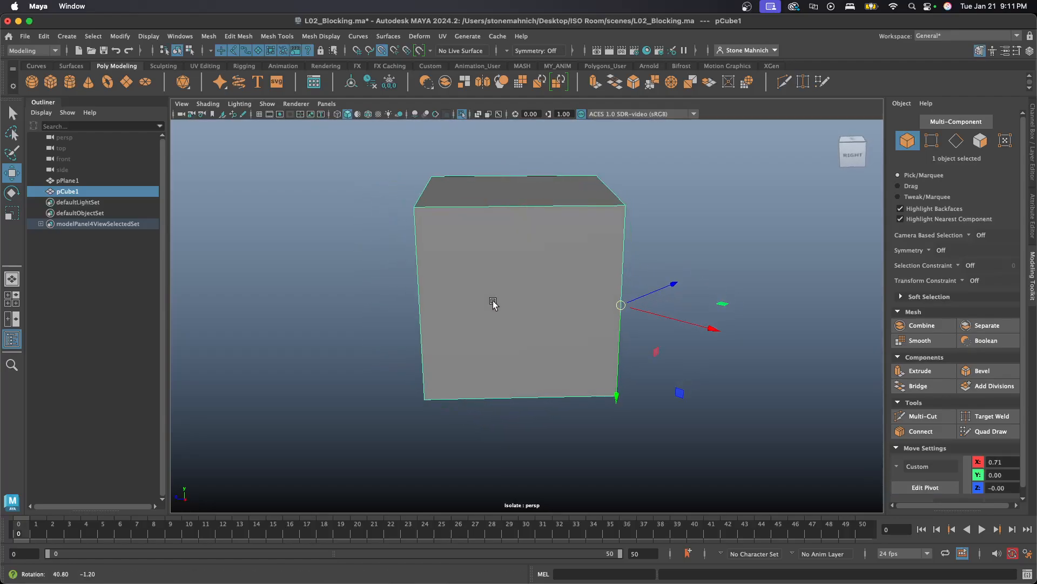
{"action": "mouse_move", "coordinate": [599, 319]}
{"action": "left_mouse_down", "text": "alt"}
{"action": "mouse_move", "coordinate": [625, 295]}
{"action": "mouse_move", "coordinate": [670, 319]}
{"action": "mouse_move", "coordinate": [556, 301]}
{"action": "mouse_move", "coordinate": [601, 296]}
{"action": "mouse_move", "coordinate": [579, 290]}
{"action": "mouse_move", "coordinate": [586, 307]}
{"action": "left_mouse_up", "text": "alt"}
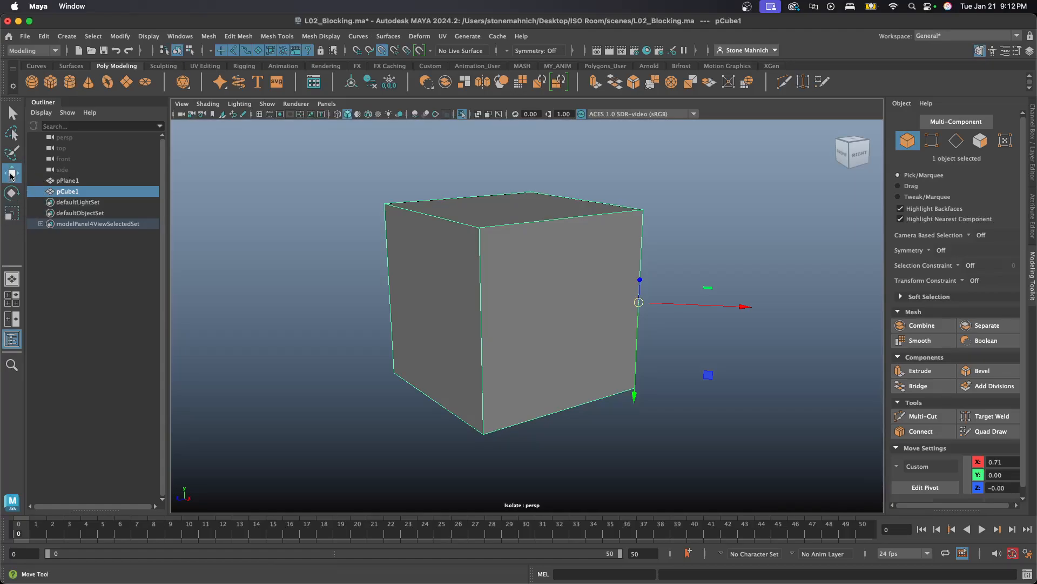
Step: Set the Move tool's axis orientation to World in its tool settings, and close the settings
{"action": "double_click", "coordinate": [11, 176]}
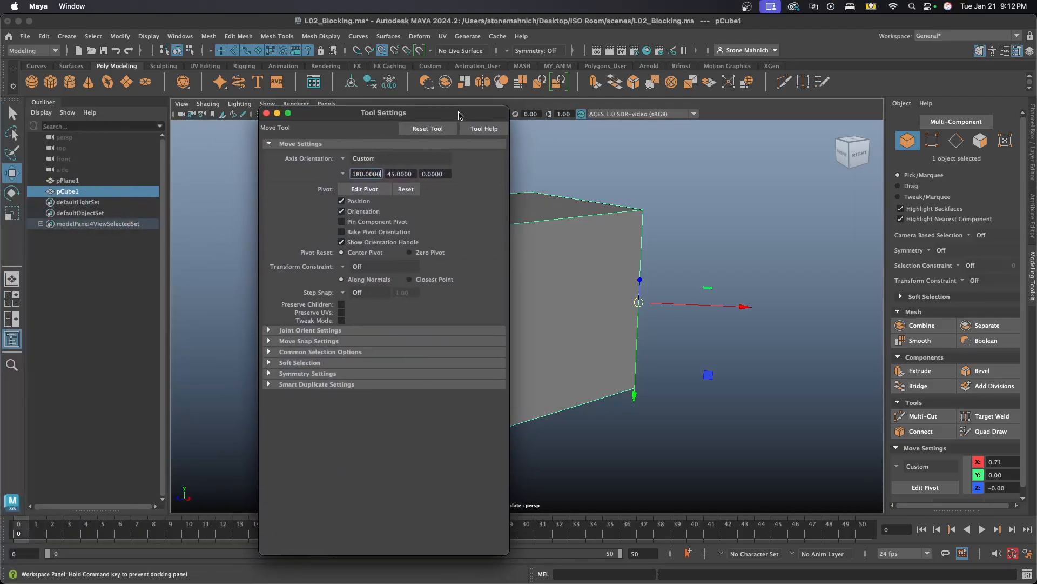
{"action": "left_click_drag", "start_coordinate": [447, 122], "coordinate": [397, 131]}
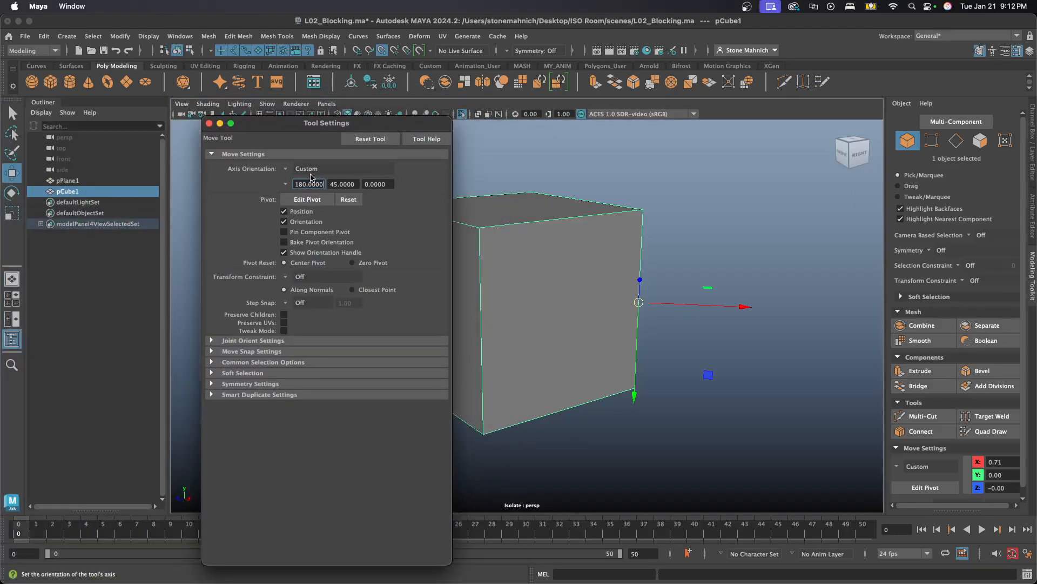
{"action": "left_click", "coordinate": [288, 170]}
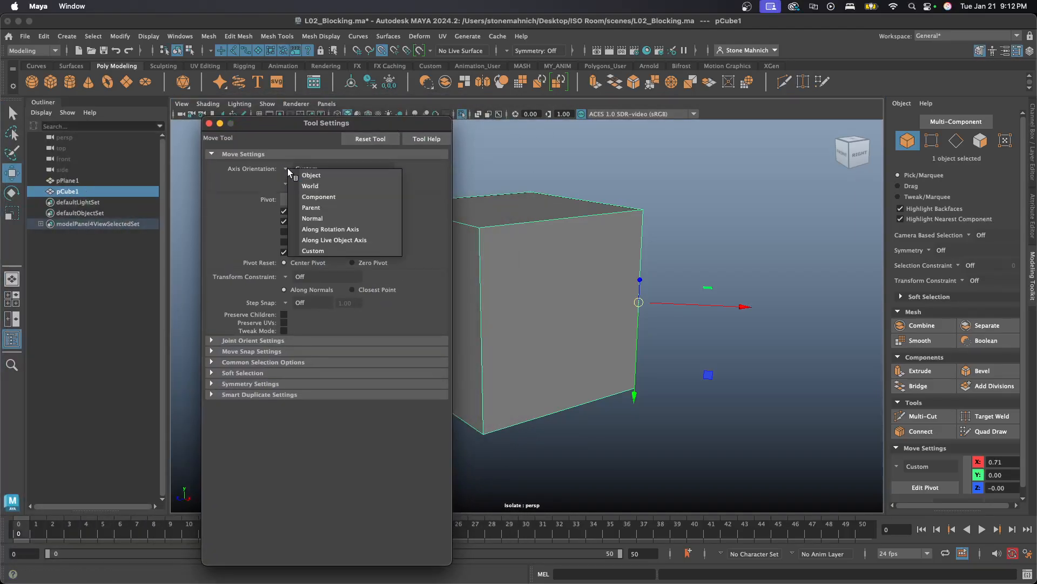
{"action": "left_click", "coordinate": [311, 186]}
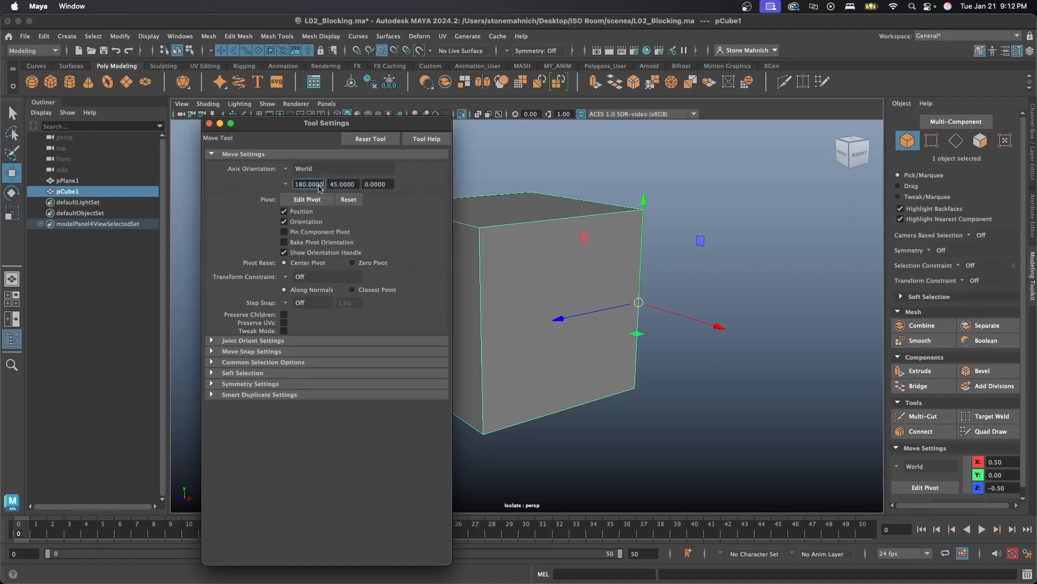
{"action": "left_click", "coordinate": [209, 123]}
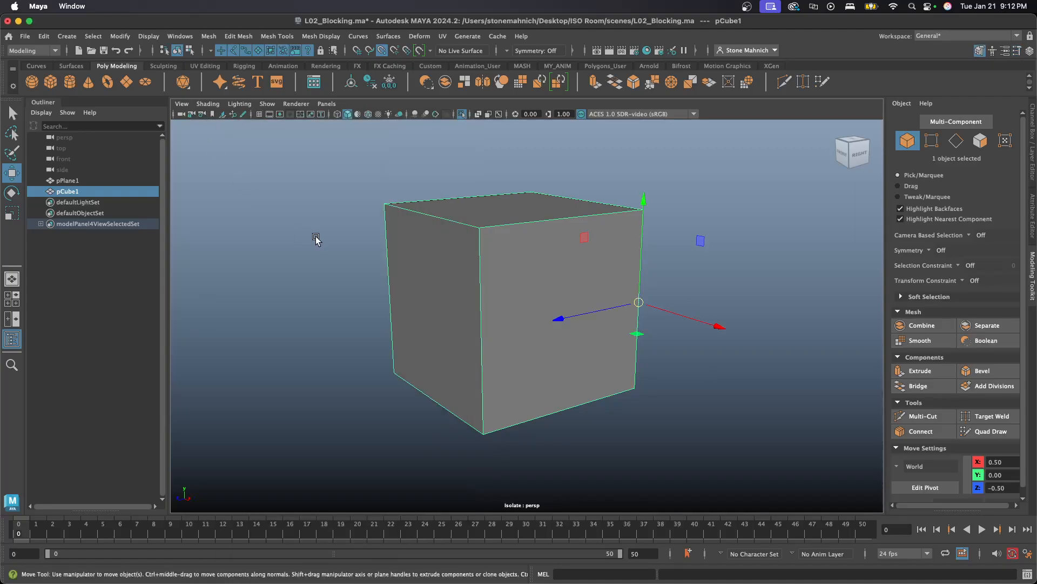
Step: Add a second polygon cube to the isolated view
{"action": "mouse_move", "coordinate": [450, 273]}
{"action": "left_mouse_down", "text": "alt"}
{"action": "mouse_move", "coordinate": [544, 289]}
{"action": "mouse_move", "coordinate": [411, 277]}
{"action": "mouse_move", "coordinate": [452, 272]}
{"action": "left_mouse_up", "text": "alt"}
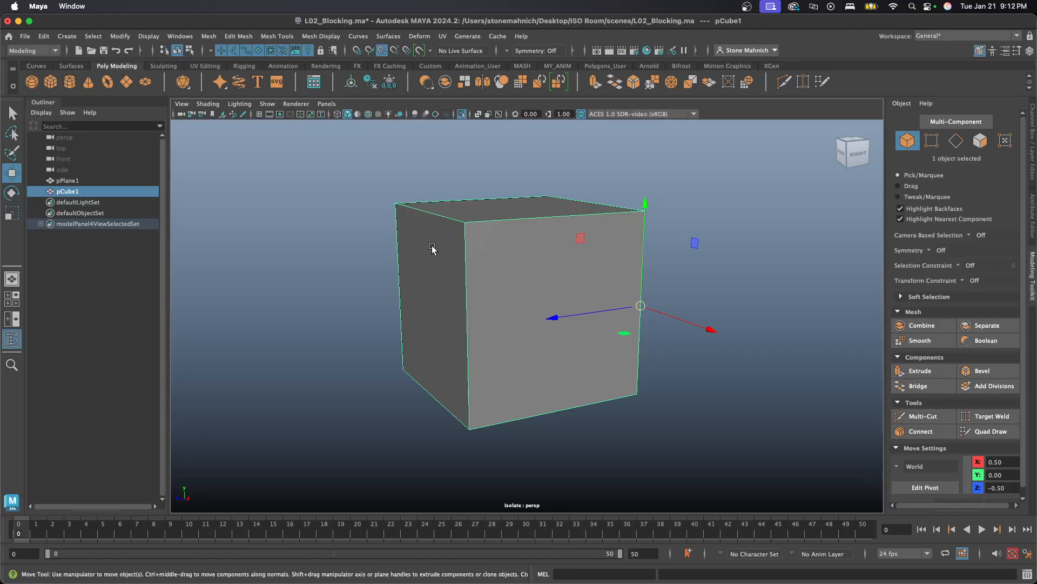
{"action": "left_click_drag", "start_coordinate": [500, 290], "coordinate": [422, 272], "text": "alt"}
{"action": "scroll", "coordinate": [523, 283], "scroll_direction": "down", "scroll_amount": 5}
{"action": "scroll", "coordinate": [523, 283], "scroll_direction": "up", "scroll_amount": 3}
{"action": "scroll", "coordinate": [523, 282], "scroll_direction": "down", "scroll_amount": 3}
{"action": "scroll", "coordinate": [440, 287], "scroll_direction": "down", "scroll_amount": 3}
{"action": "left_click", "coordinate": [50, 82]}
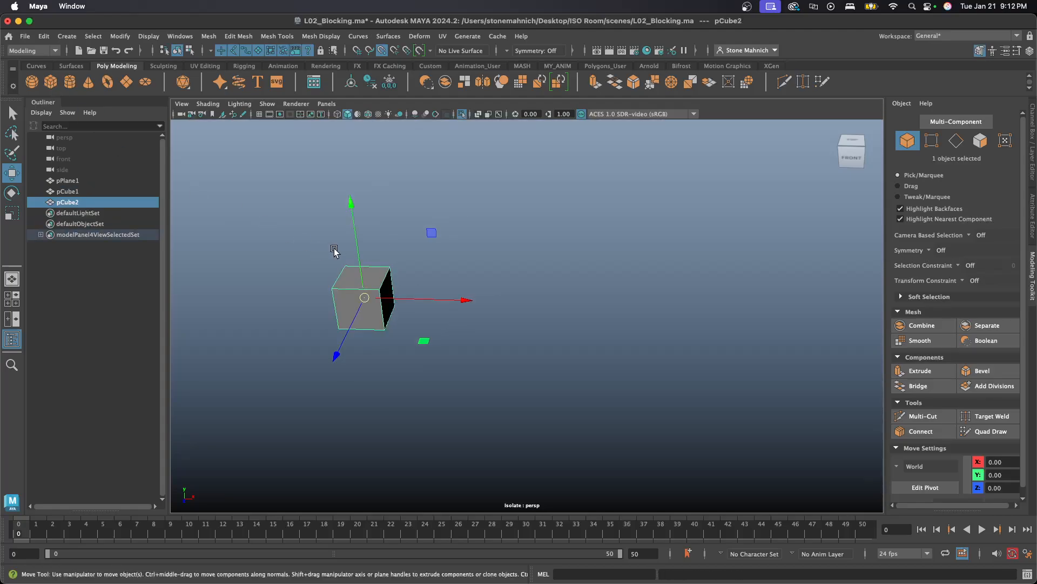
Step: Turn off point snapping and move the second cube along X to about 5.16, clear of the first cube
{"action": "left_click_drag", "start_coordinate": [467, 302], "coordinate": [575, 306]}
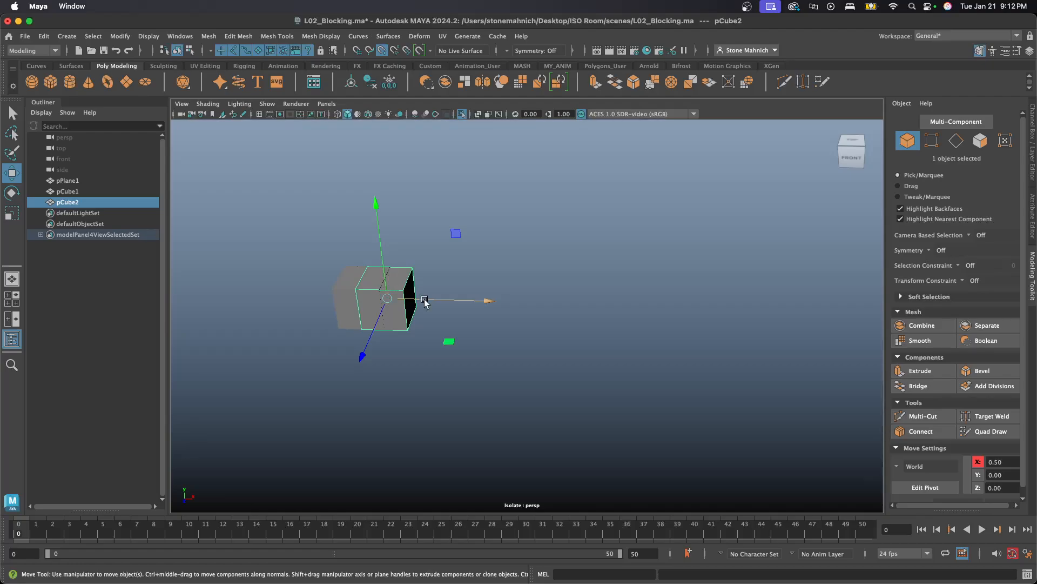
{"action": "left_click", "coordinate": [494, 299]}
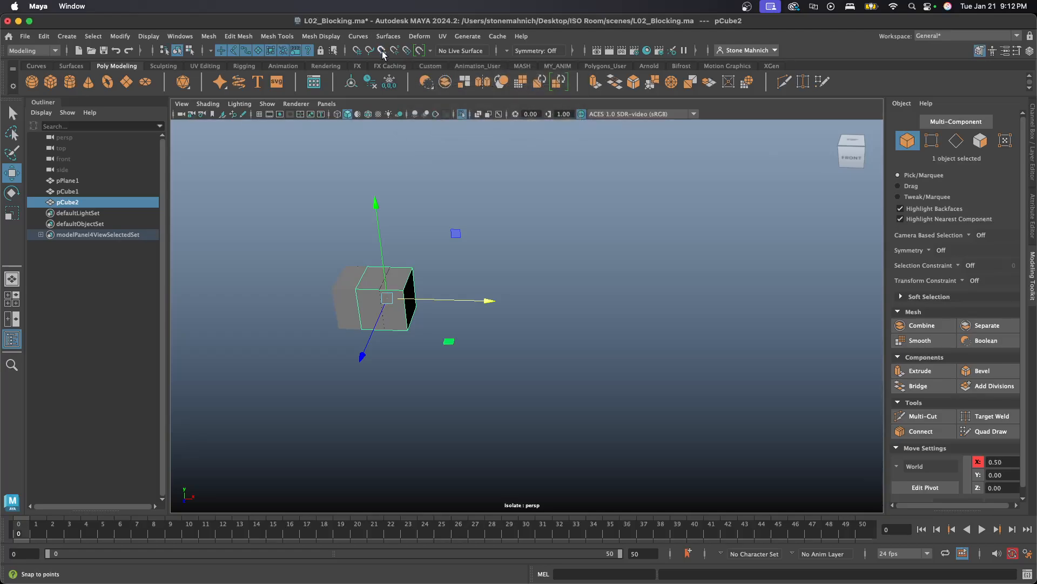
{"action": "left_click_drag", "start_coordinate": [485, 302], "coordinate": [701, 301]}
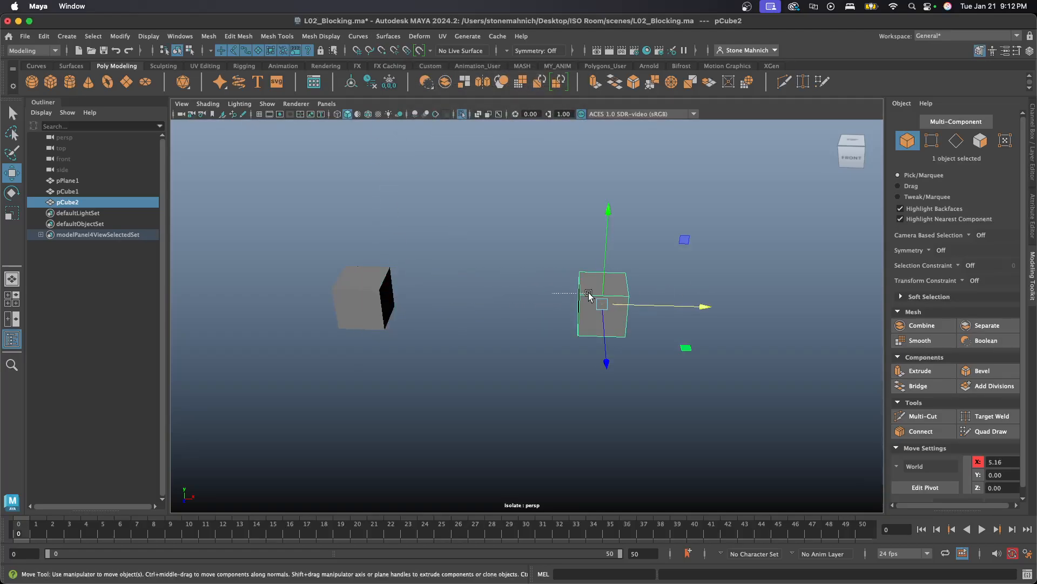
Step: Scale the second cube in Y and Z together to about 7.52, forming a large upright slab
{"action": "left_click_drag", "start_coordinate": [552, 299], "coordinate": [580, 308]}
{"action": "left_click", "coordinate": [573, 306]}
{"action": "key", "text": "r"}
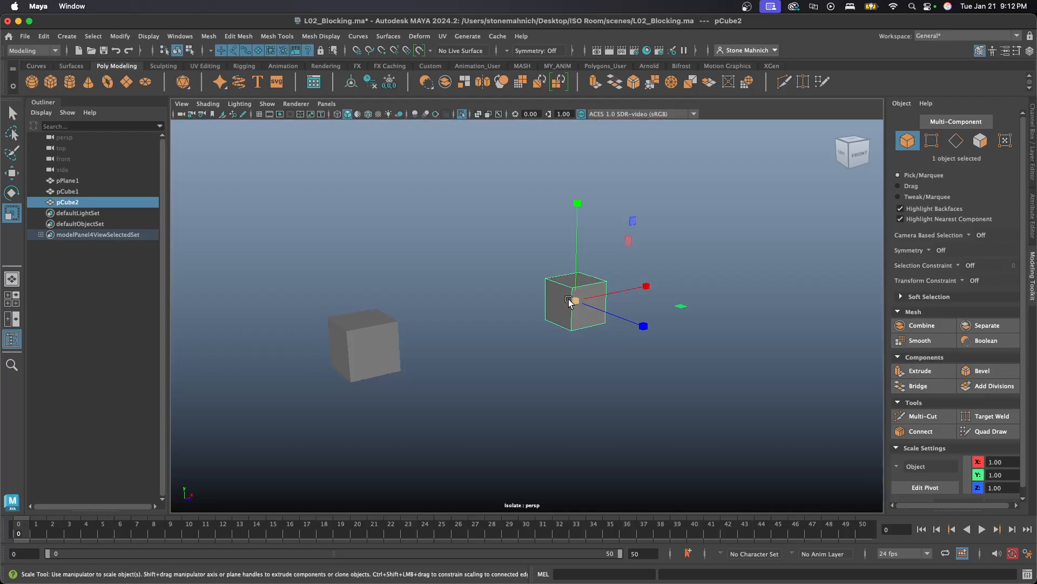
{"action": "left_click_drag", "start_coordinate": [625, 247], "coordinate": [614, 306]}
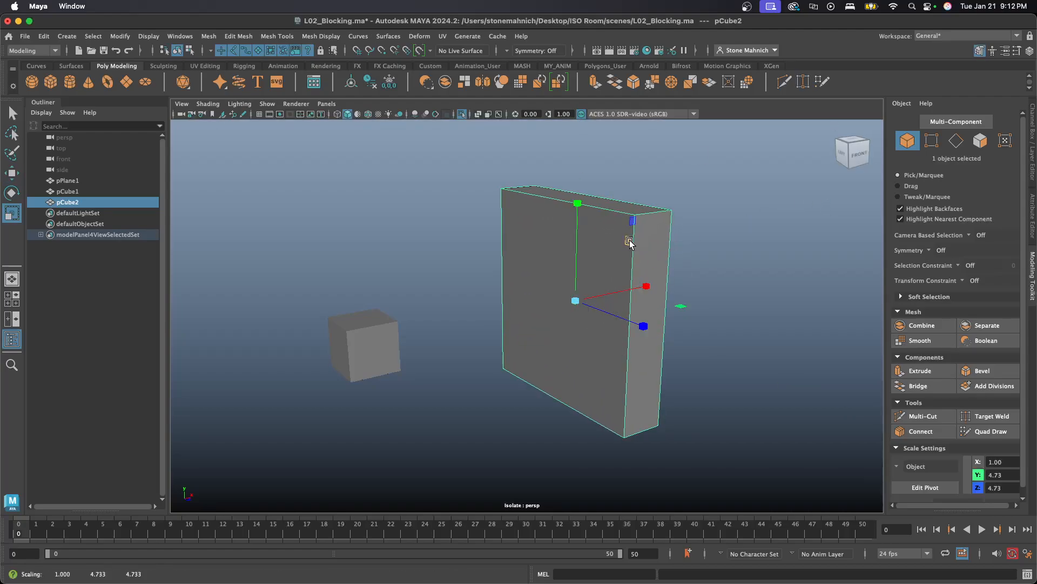
{"action": "left_click_drag", "start_coordinate": [629, 243], "coordinate": [669, 243]}
{"action": "left_click_drag", "start_coordinate": [558, 284], "coordinate": [411, 298], "text": "alt"}
Step: Clear the selection and turn on wireframe-on-shaded display in the viewport
{"action": "left_click", "coordinate": [439, 290]}
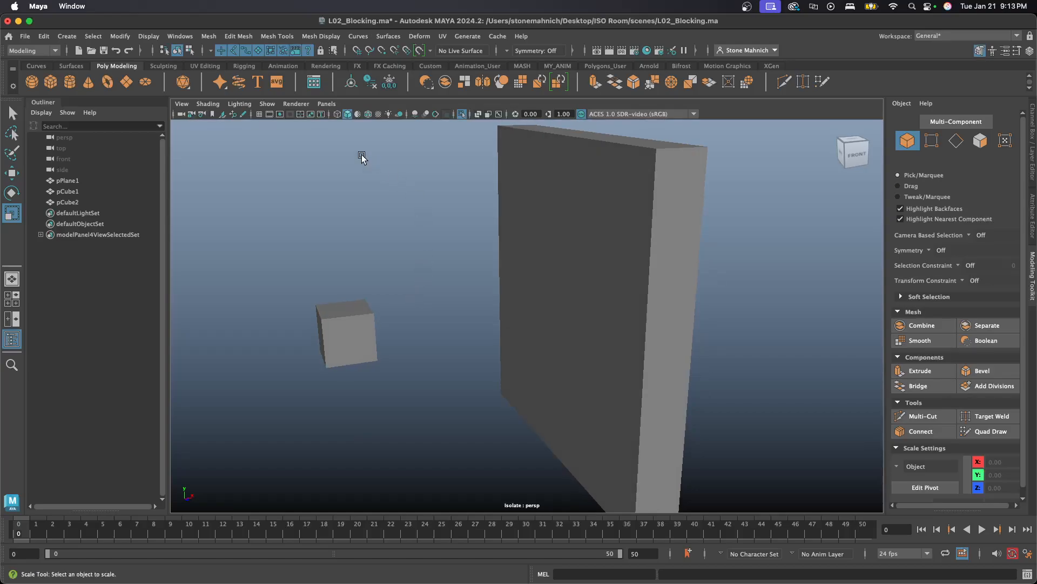
{"action": "left_click", "coordinate": [369, 115]}
{"action": "mouse_move", "coordinate": [422, 241]}
{"action": "left_mouse_down", "text": "alt"}
{"action": "mouse_move", "coordinate": [416, 264]}
{"action": "mouse_move", "coordinate": [394, 268]}
{"action": "left_mouse_up", "text": "alt"}
Step: Select the first cube and, with point snapping on, snap it along X to the slab's near face at X 4.66
{"action": "left_click", "coordinate": [353, 349]}
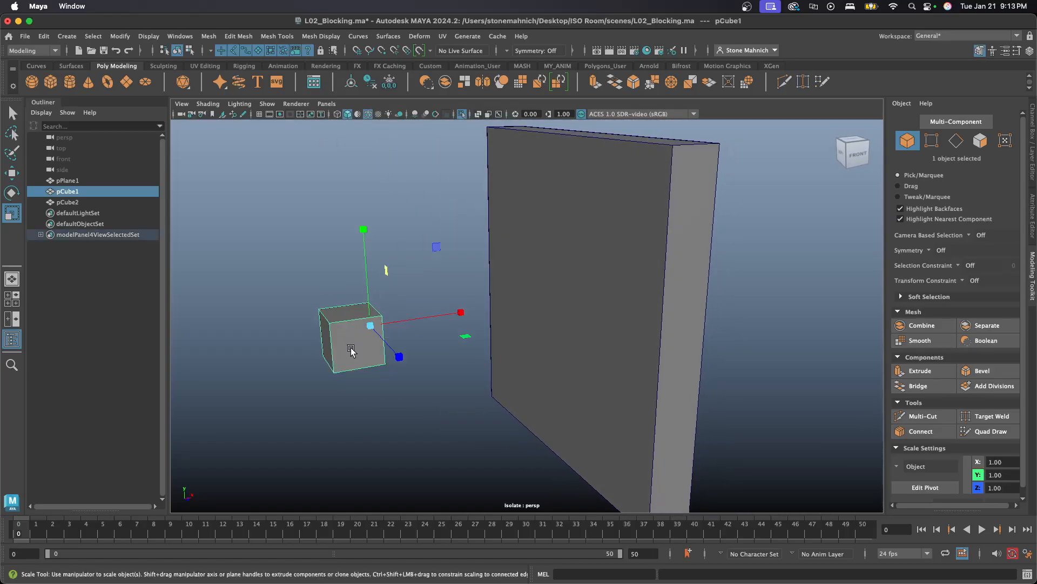
{"action": "left_click_drag", "start_coordinate": [353, 349], "coordinate": [372, 296], "text": "alt"}
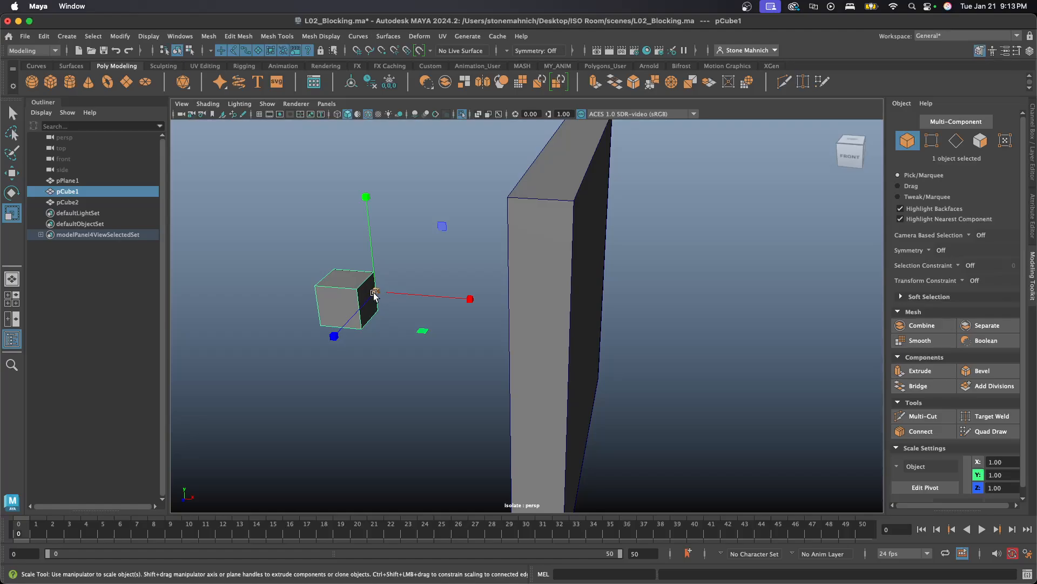
{"action": "key", "text": "w"}
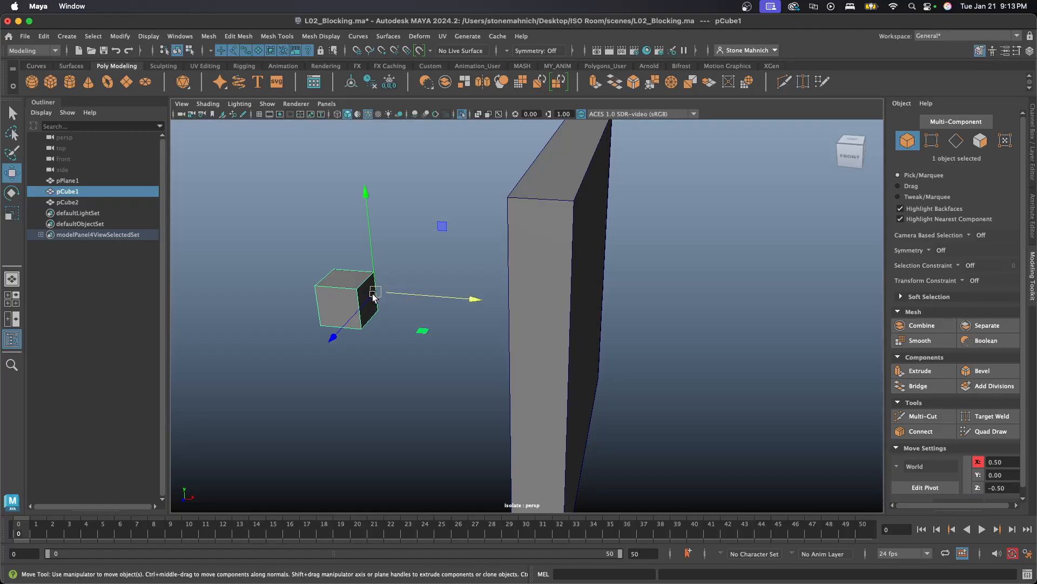
{"action": "left_click_drag", "start_coordinate": [373, 296], "coordinate": [439, 288], "text": "alt"}
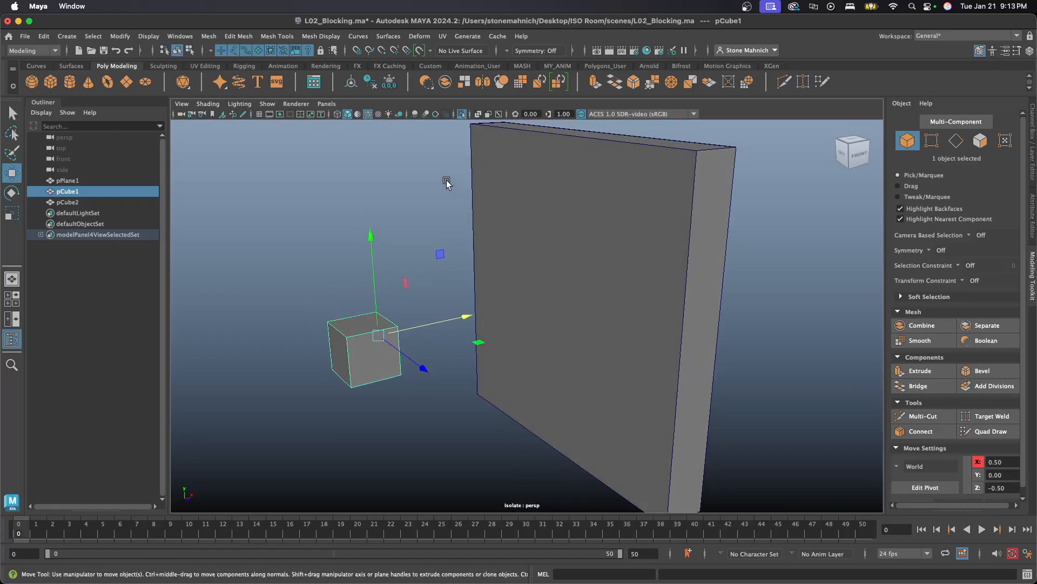
{"action": "left_click", "coordinate": [382, 51]}
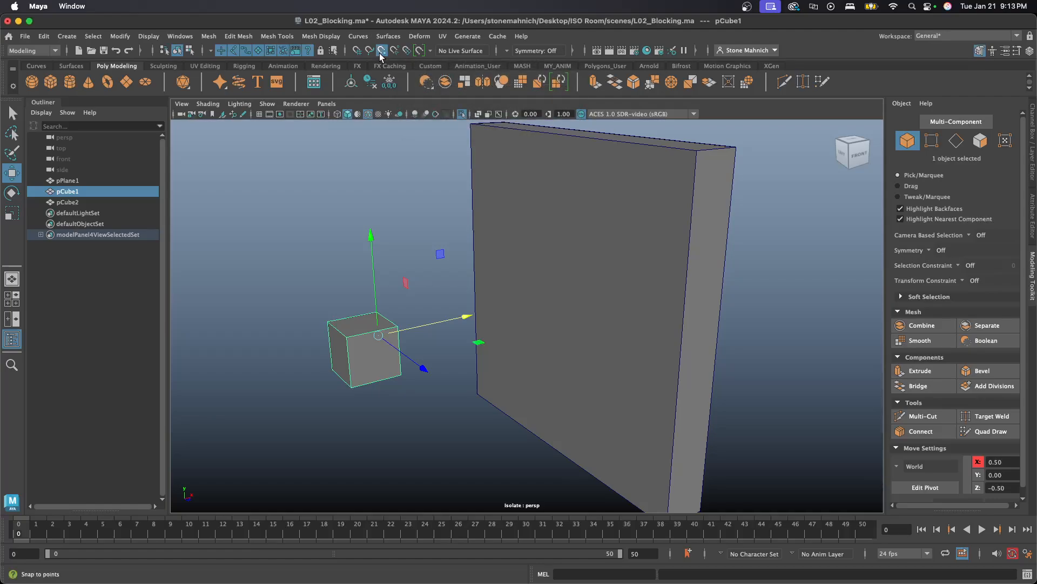
{"action": "left_click_drag", "start_coordinate": [419, 286], "coordinate": [434, 316], "text": "alt"}
{"action": "left_click_drag", "start_coordinate": [597, 284], "coordinate": [489, 296], "text": "alt"}
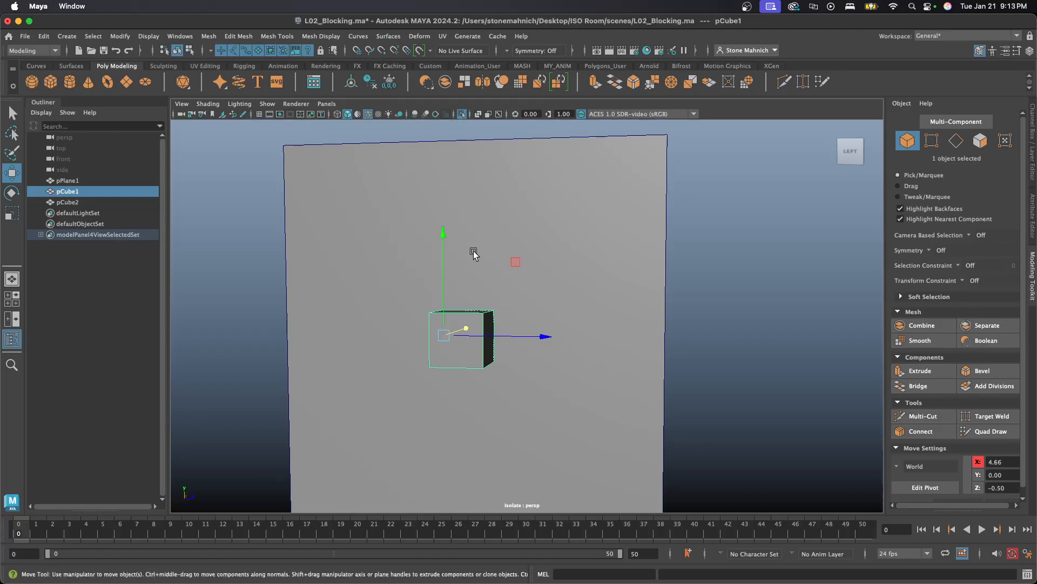
Step: Slide the first cube in the YZ plane across the slab's face
{"action": "left_click_drag", "start_coordinate": [475, 254], "coordinate": [502, 297], "text": "alt"}
{"action": "middle_click_drag", "start_coordinate": [547, 257], "coordinate": [528, 227]}
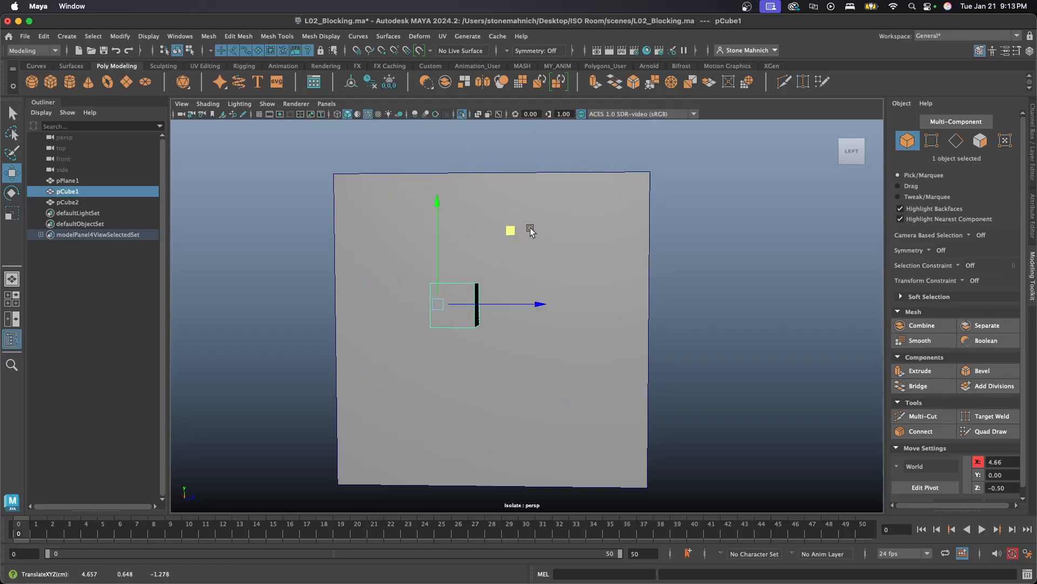
{"action": "left_click_drag", "start_coordinate": [528, 226], "coordinate": [517, 262], "text": "alt"}
{"action": "left_click_drag", "start_coordinate": [441, 272], "coordinate": [456, 331]}
Step: Scale the first cube along X to about 2.66 and display the scene in wireframe
{"action": "key", "text": "r"}
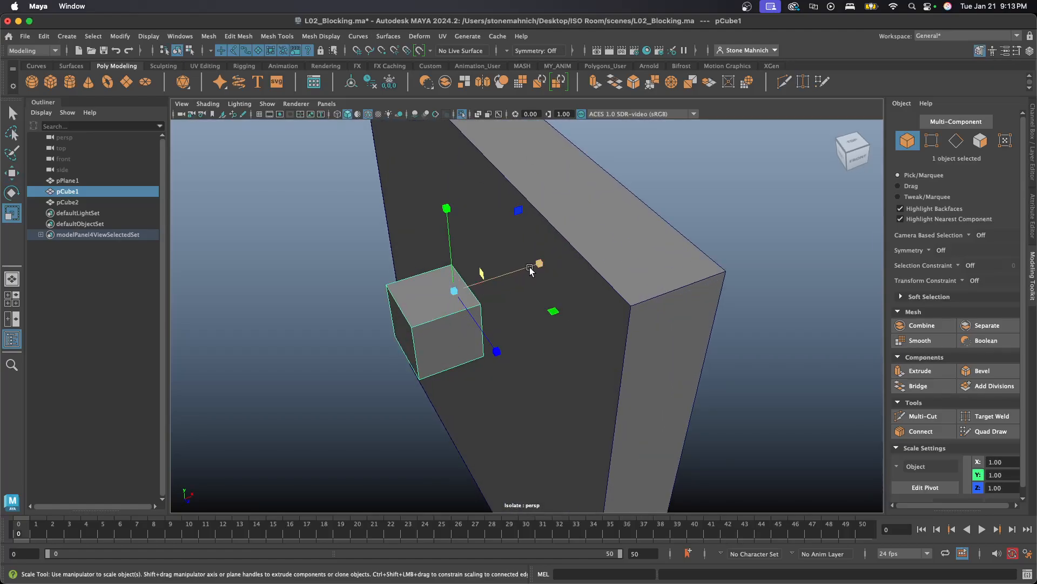
{"action": "left_click_drag", "start_coordinate": [539, 265], "coordinate": [697, 208]}
{"action": "left_click_drag", "start_coordinate": [646, 279], "coordinate": [609, 285], "text": "alt"}
{"action": "left_click_drag", "start_coordinate": [421, 280], "coordinate": [470, 270], "text": "alt"}
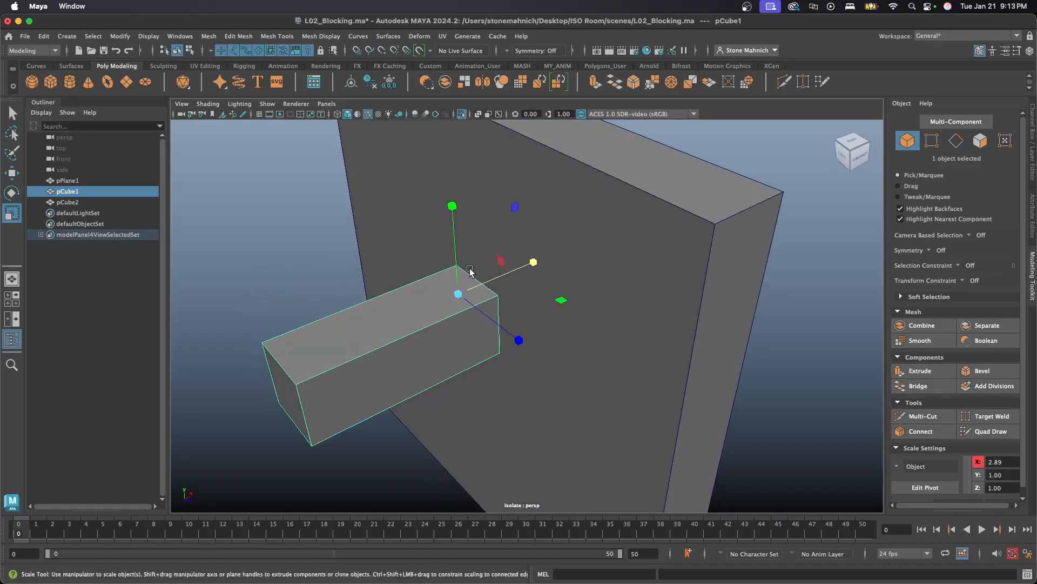
{"action": "key", "text": "4"}
{"action": "left_click_drag", "start_coordinate": [561, 301], "coordinate": [503, 318], "text": "alt"}
{"action": "mouse_move", "coordinate": [553, 270]}
{"action": "left_mouse_down"}
{"action": "mouse_move", "coordinate": [686, 268]}
{"action": "mouse_move", "coordinate": [513, 270]}
{"action": "mouse_move", "coordinate": [590, 273]}
{"action": "mouse_move", "coordinate": [542, 270]}
{"action": "left_mouse_up"}
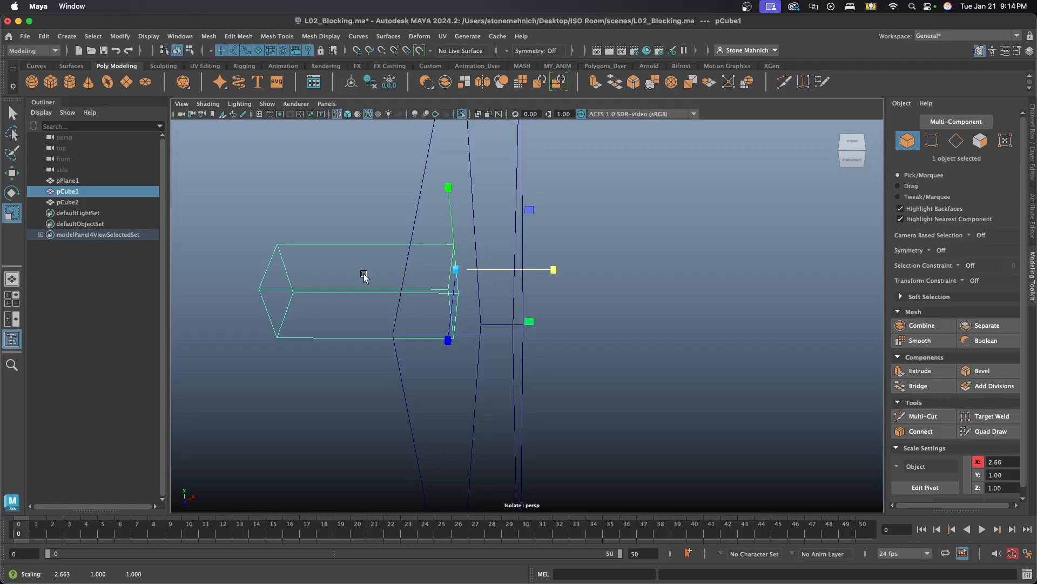
Step: Centre the first cube's pivot, scale it along X to about 2.86, and undo both changes
{"action": "left_click", "coordinate": [351, 82]}
{"action": "mouse_move", "coordinate": [471, 287]}
{"action": "left_mouse_down"}
{"action": "mouse_move", "coordinate": [461, 290]}
{"action": "mouse_move", "coordinate": [581, 292]}
{"action": "mouse_move", "coordinate": [412, 293]}
{"action": "mouse_move", "coordinate": [475, 289]}
{"action": "mouse_move", "coordinate": [463, 292]}
{"action": "left_mouse_up"}
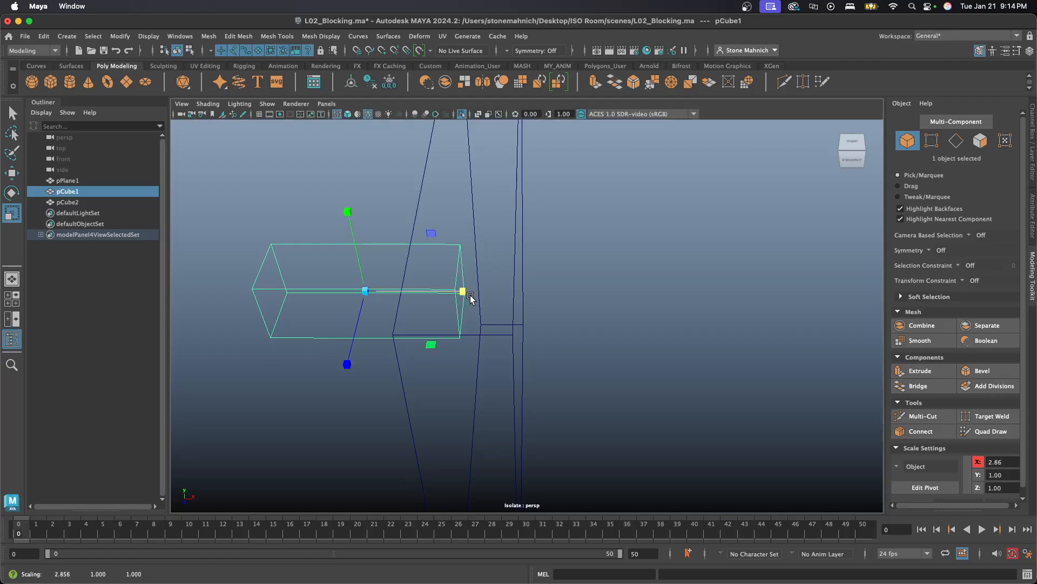
{"action": "key", "text": "ctrl+z"}
{"action": "key", "text": "ctrl+z"}
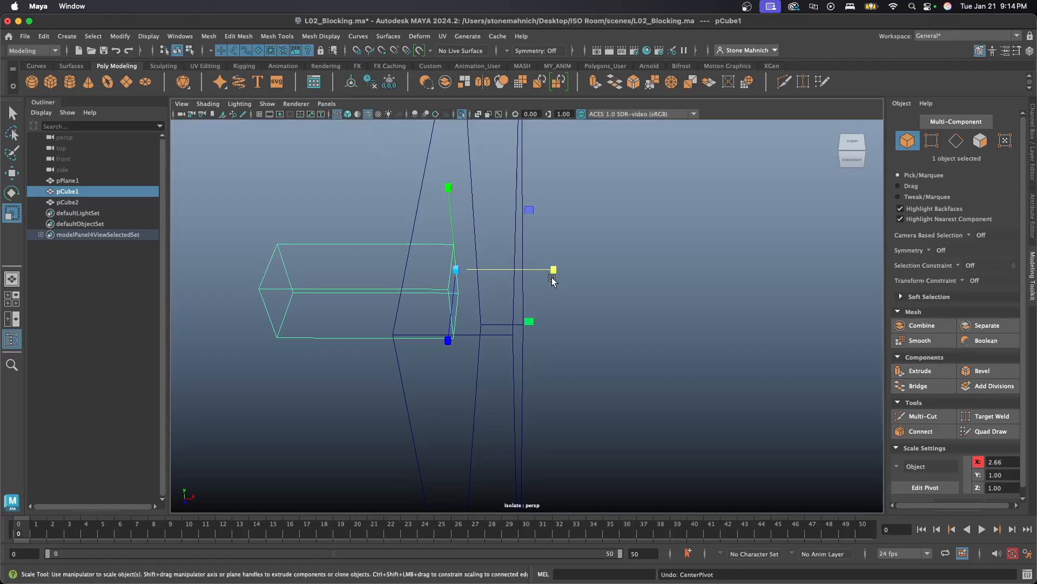
Step: Return to shaded display and scale the first cube into a thin, wide shelf attached to the slab
{"action": "mouse_move", "coordinate": [553, 280]}
{"action": "left_mouse_down", "text": "alt"}
{"action": "mouse_move", "coordinate": [419, 294]}
{"action": "mouse_move", "coordinate": [471, 289]}
{"action": "left_mouse_up", "text": "alt"}
{"action": "left_click", "coordinate": [348, 114]}
{"action": "left_click_drag", "start_coordinate": [584, 291], "coordinate": [697, 293]}
{"action": "left_click_drag", "start_coordinate": [488, 249], "coordinate": [489, 251]}
{"action": "left_click_drag", "start_coordinate": [598, 272], "coordinate": [498, 286], "text": "alt"}
Step: Select the shelf-like cube and the slab together and delete both
{"action": "scroll", "coordinate": [493, 252], "scroll_direction": "down", "scroll_amount": 5}
{"action": "left_click_drag", "start_coordinate": [394, 239], "coordinate": [591, 373]}
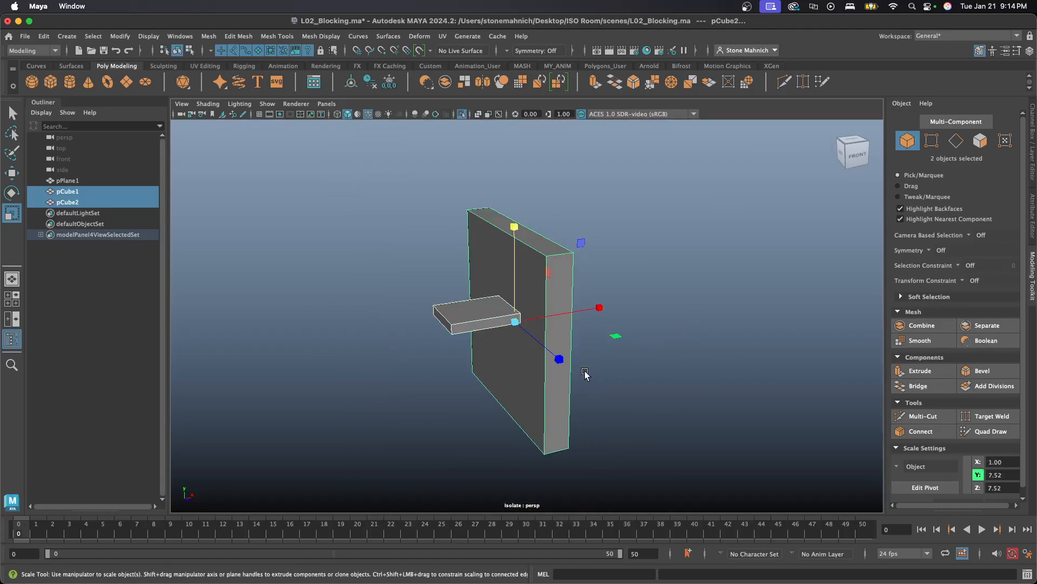
{"action": "key", "text": "Delete"}
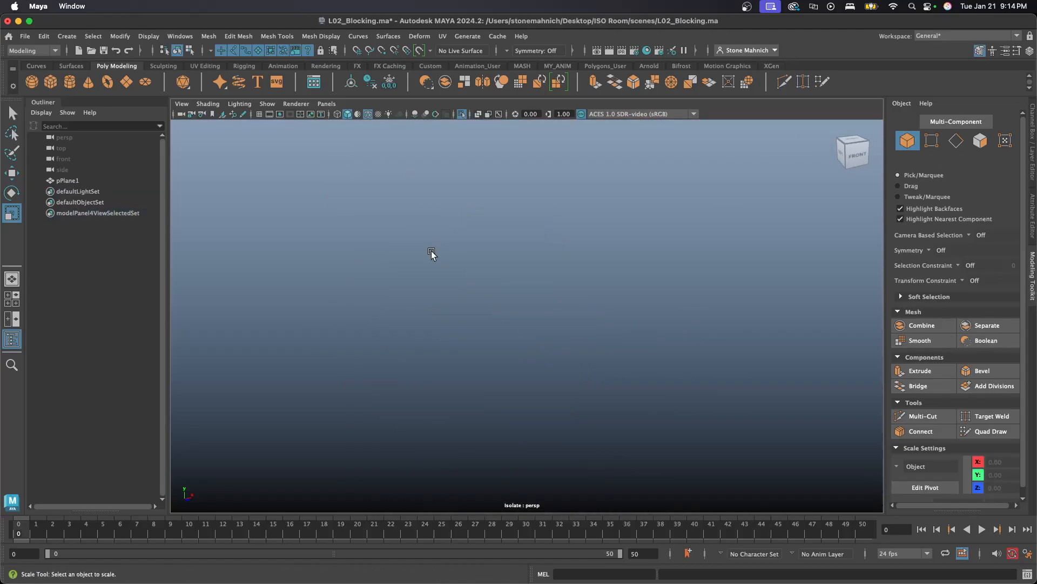
Step: Turn off isolation and frame the whole room in the perspective view
{"action": "left_click", "coordinate": [462, 113]}
{"action": "mouse_move", "coordinate": [473, 307]}
{"action": "left_mouse_down", "text": "alt"}
{"action": "mouse_move", "coordinate": [396, 296]}
{"action": "mouse_move", "coordinate": [488, 312]}
{"action": "left_mouse_up", "text": "alt"}
{"action": "key", "text": "f"}
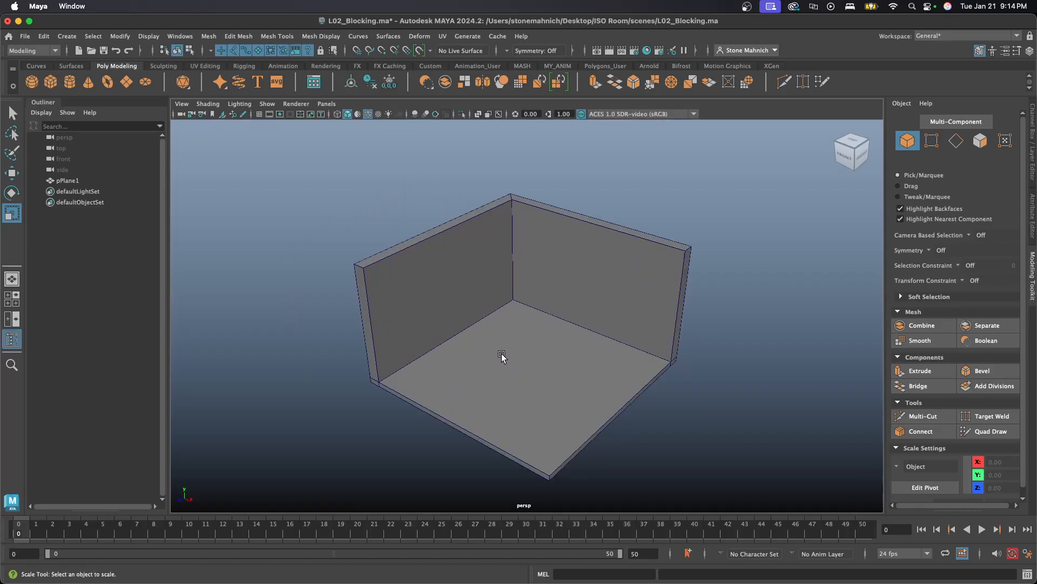
{"action": "scroll", "coordinate": [512, 356], "scroll_direction": "up", "scroll_amount": 2}
{"action": "left_click_drag", "start_coordinate": [517, 358], "coordinate": [529, 353], "text": "alt"}
{"action": "middle_click_drag", "start_coordinate": [529, 352], "coordinate": [486, 344], "text": "alt"}
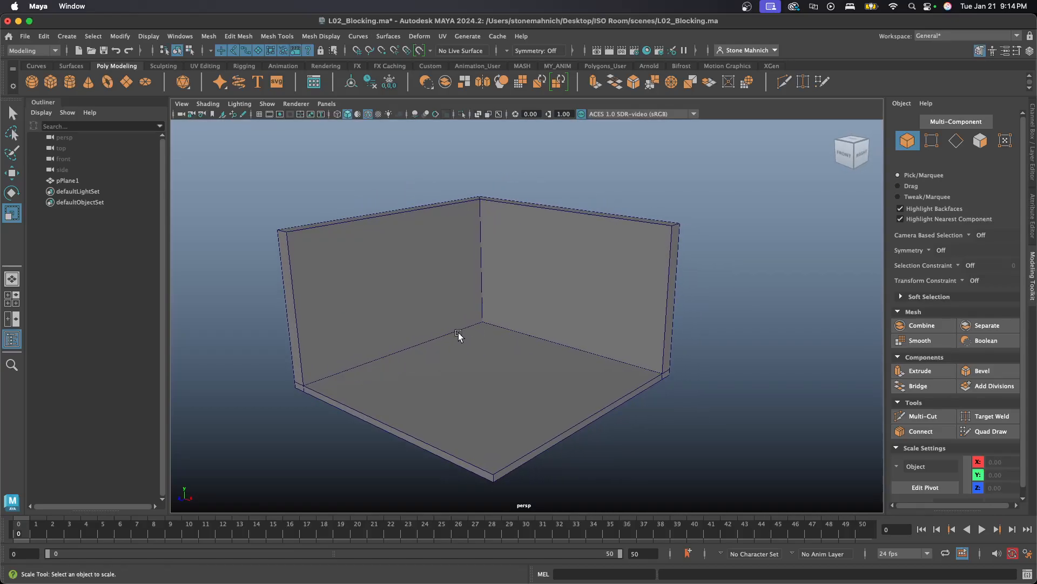
Step: Add a new polygon cube at the centre of the room and isolate it
{"action": "left_click", "coordinate": [51, 82]}
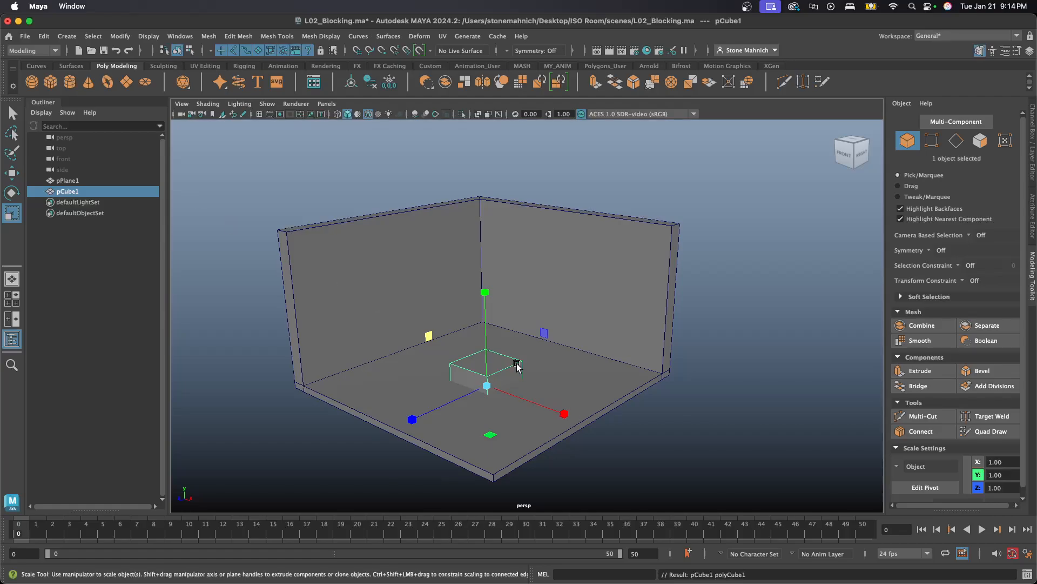
{"action": "middle_click_drag", "start_coordinate": [496, 375], "coordinate": [472, 357], "text": "alt"}
{"action": "scroll", "coordinate": [450, 290], "scroll_direction": "up", "scroll_amount": 2}
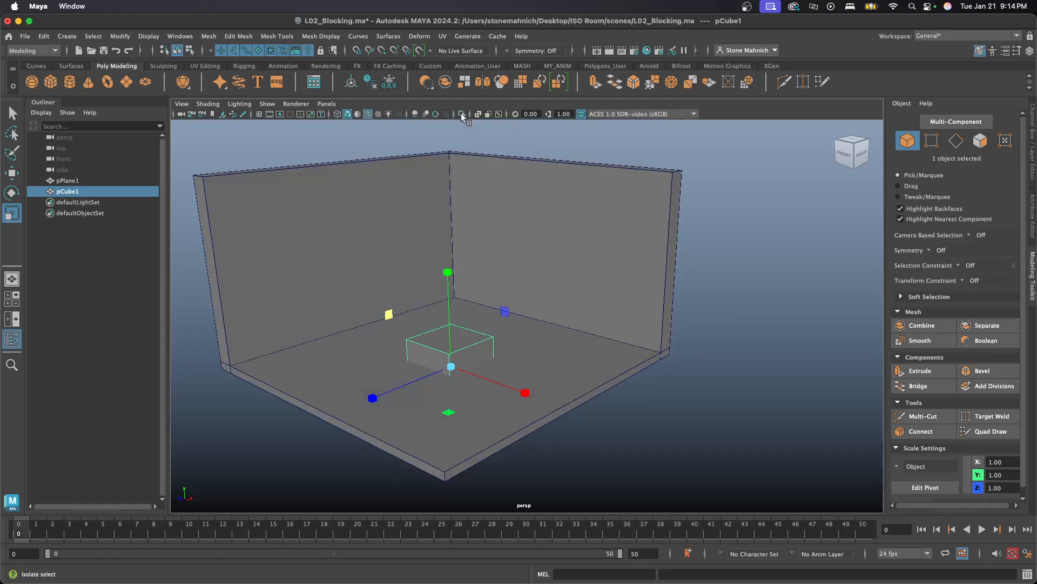
{"action": "left_click", "coordinate": [461, 115]}
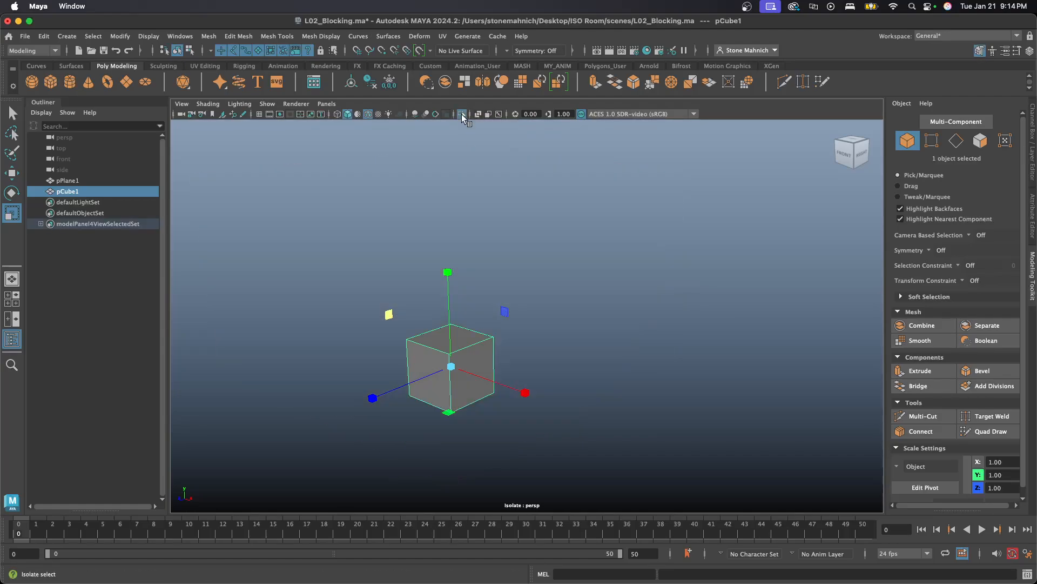
Step: Scale the isolated cube to about 3.34 in Z and about 0.81 in X and Y
{"action": "left_click_drag", "start_coordinate": [482, 259], "coordinate": [209, 355], "text": "alt"}
{"action": "key", "text": "f"}
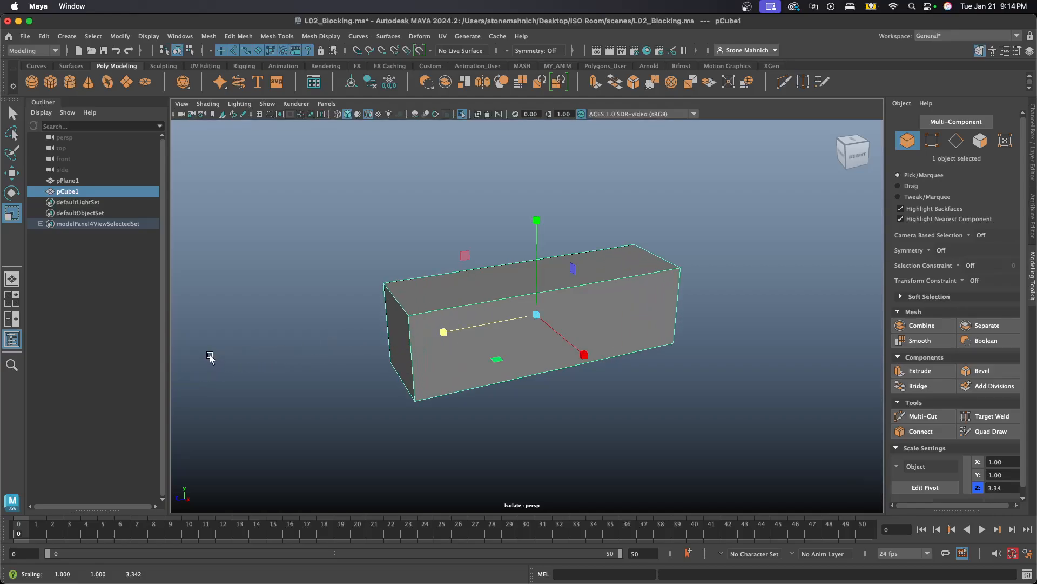
{"action": "left_click_drag", "start_coordinate": [442, 331], "coordinate": [512, 318], "text": "alt"}
{"action": "left_click_drag", "start_coordinate": [580, 253], "coordinate": [519, 316]}
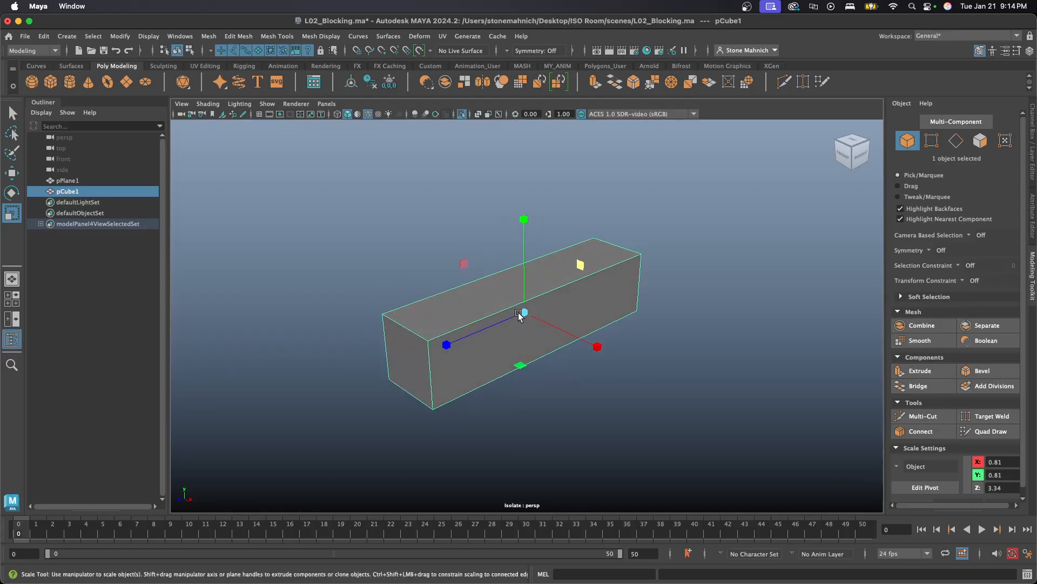
{"action": "middle_click_drag", "start_coordinate": [611, 303], "coordinate": [600, 299], "text": "alt"}
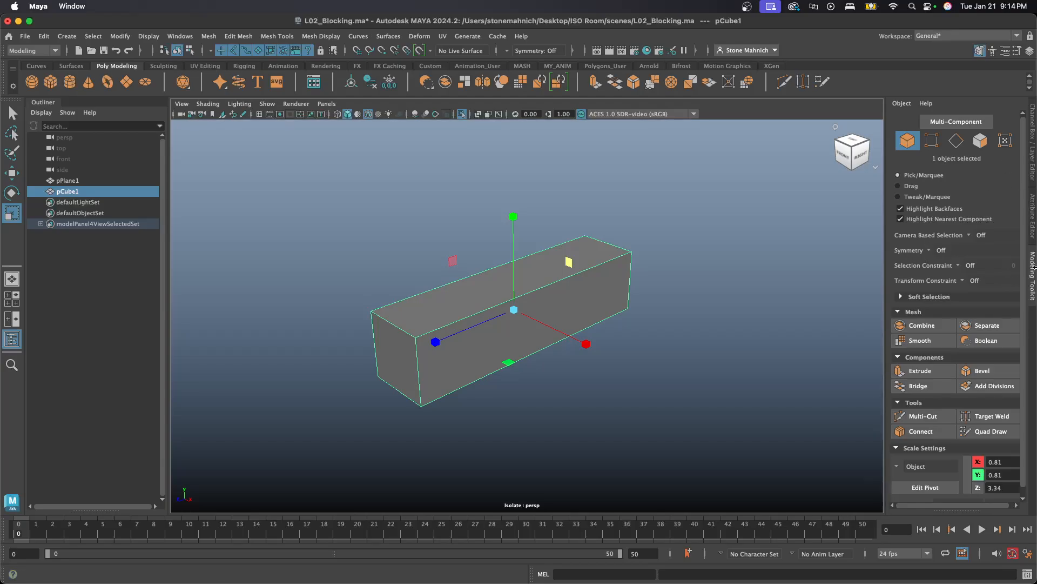
Step: In face selection mode, select the box's long side face on the positive X side and extrude it outward along X
{"action": "left_click", "coordinate": [1033, 269]}
{"action": "left_click", "coordinate": [1033, 277]}
{"action": "left_click", "coordinate": [980, 140]}
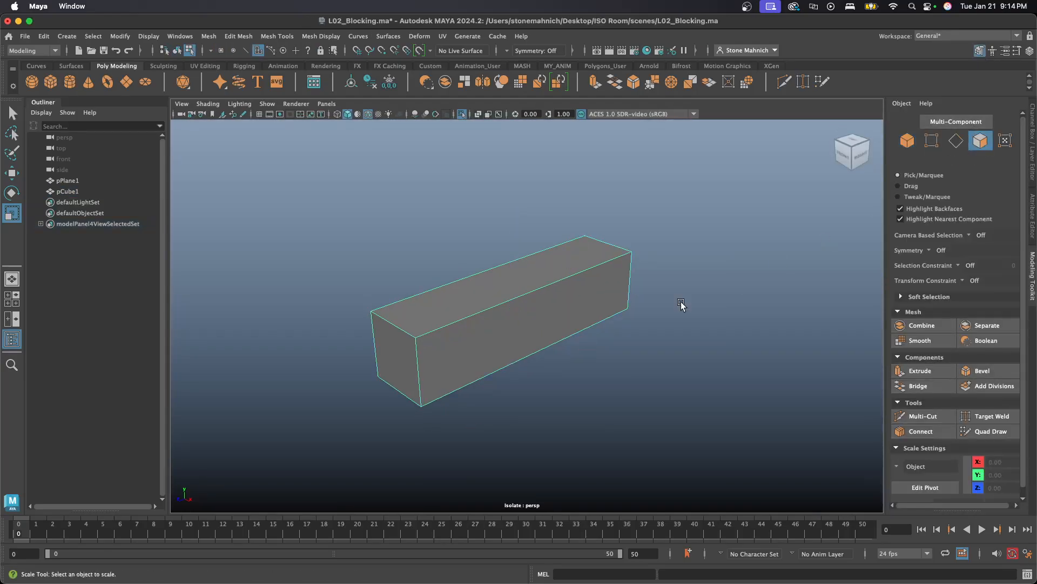
{"action": "left_click_drag", "start_coordinate": [679, 303], "coordinate": [607, 332], "text": "alt"}
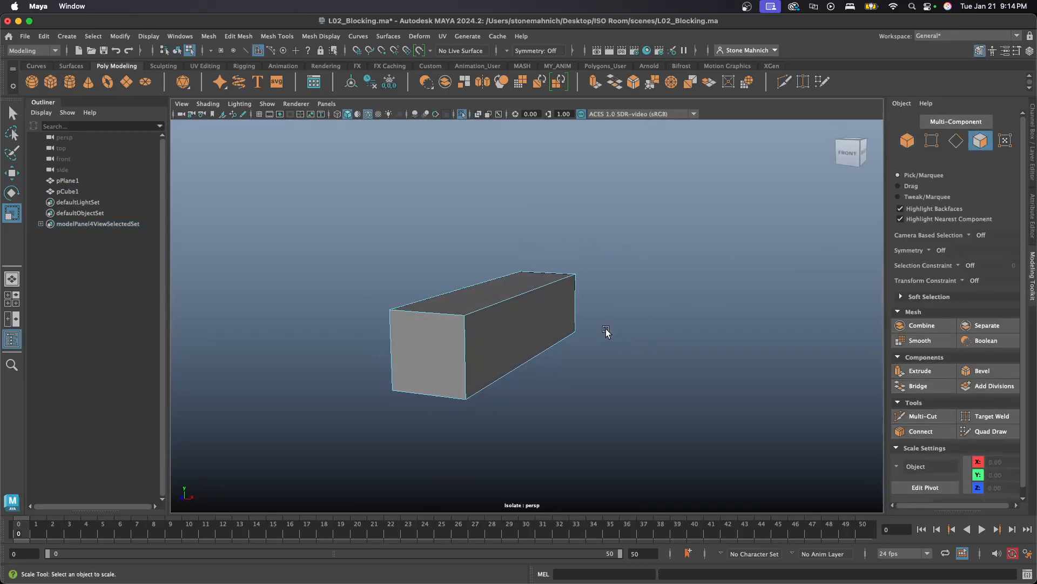
{"action": "left_click", "coordinate": [514, 333]}
{"action": "key", "text": "w"}
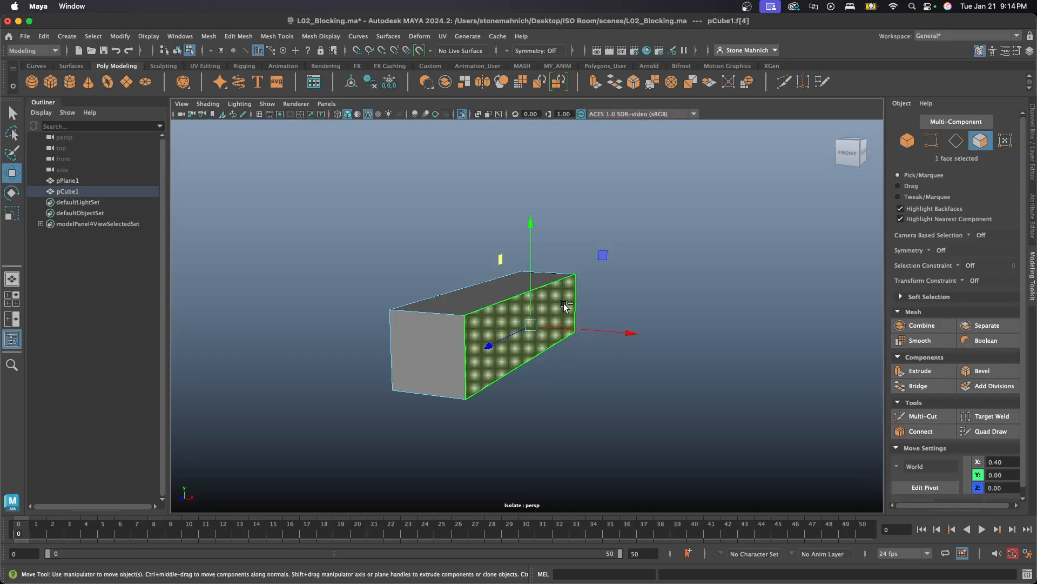
{"action": "left_click", "coordinate": [605, 300]}
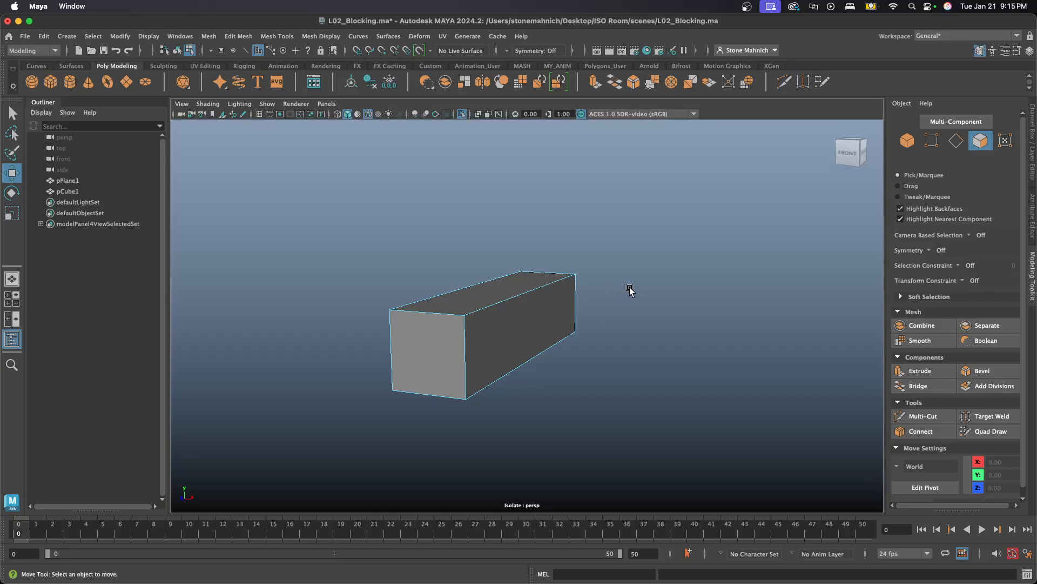
{"action": "left_click", "coordinate": [548, 323]}
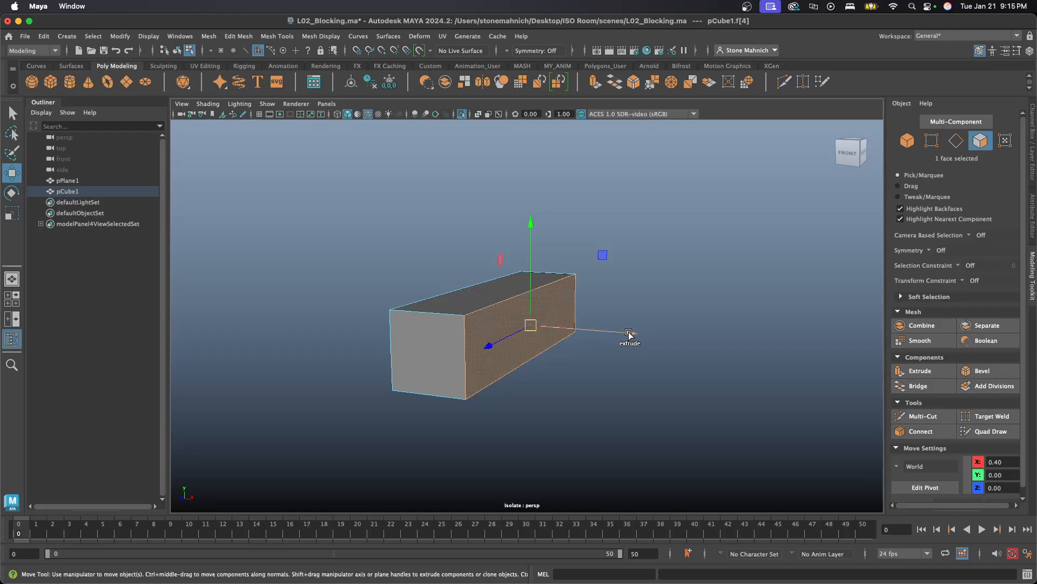
{"action": "left_click_drag", "start_coordinate": [626, 335], "coordinate": [768, 344]}
{"action": "key", "text": "w"}
Step: Extrude the narrow top face of the original box upward to about Y 1.94 as a backrest
{"action": "left_click", "coordinate": [485, 296]}
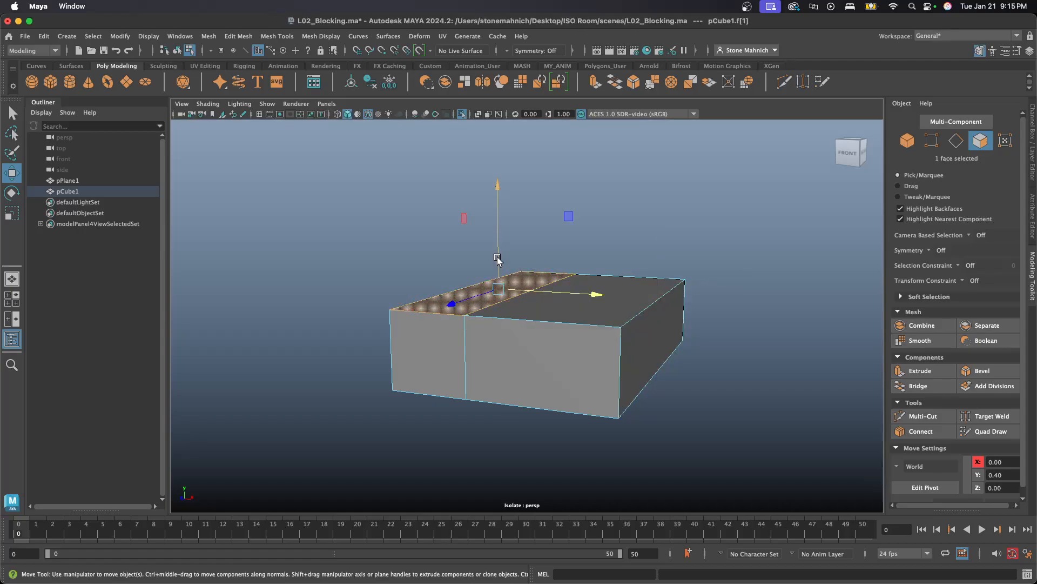
{"action": "left_click_drag", "start_coordinate": [497, 258], "coordinate": [500, 118], "text": "shift"}
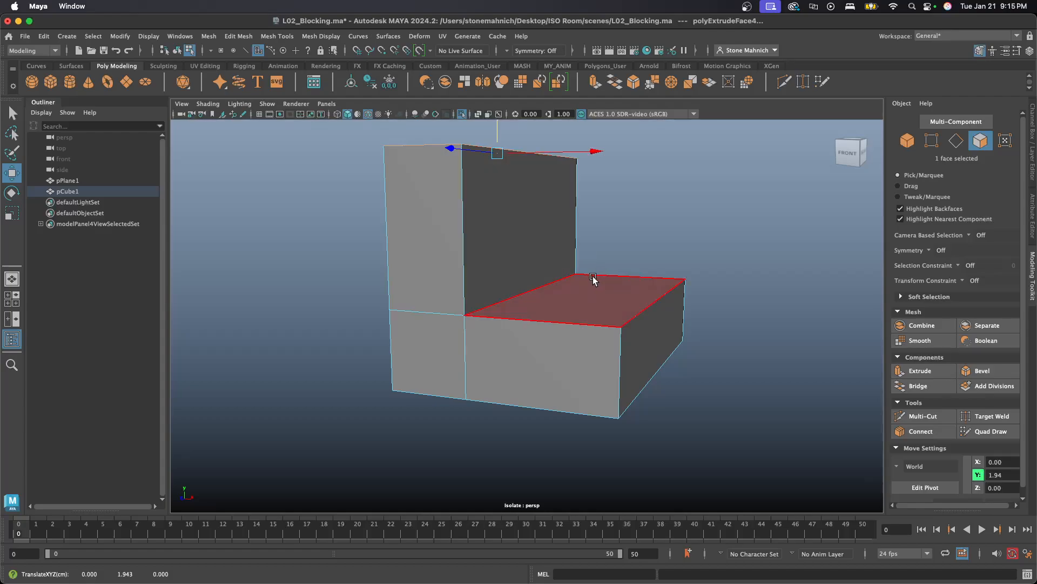
{"action": "scroll", "coordinate": [593, 277], "scroll_direction": "down", "scroll_amount": 4}
{"action": "left_click_drag", "start_coordinate": [598, 281], "coordinate": [534, 293], "text": "alt"}
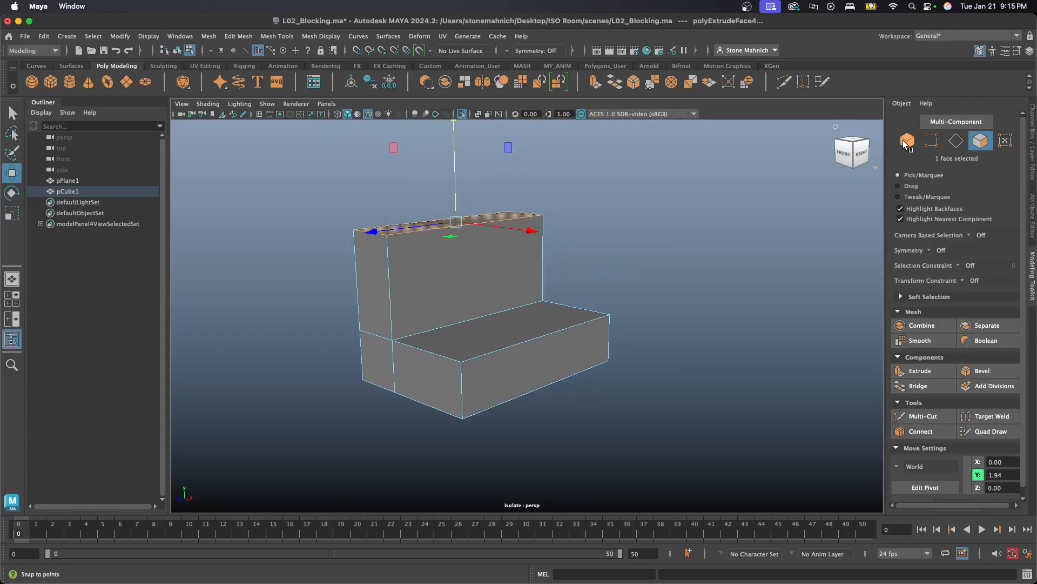
Step: Return the sofa to object mode and align its pivot to the underside face of the seat in pivot editing
{"action": "key", "text": "F8"}
{"action": "left_click_drag", "start_coordinate": [471, 307], "coordinate": [493, 384], "text": "alt"}
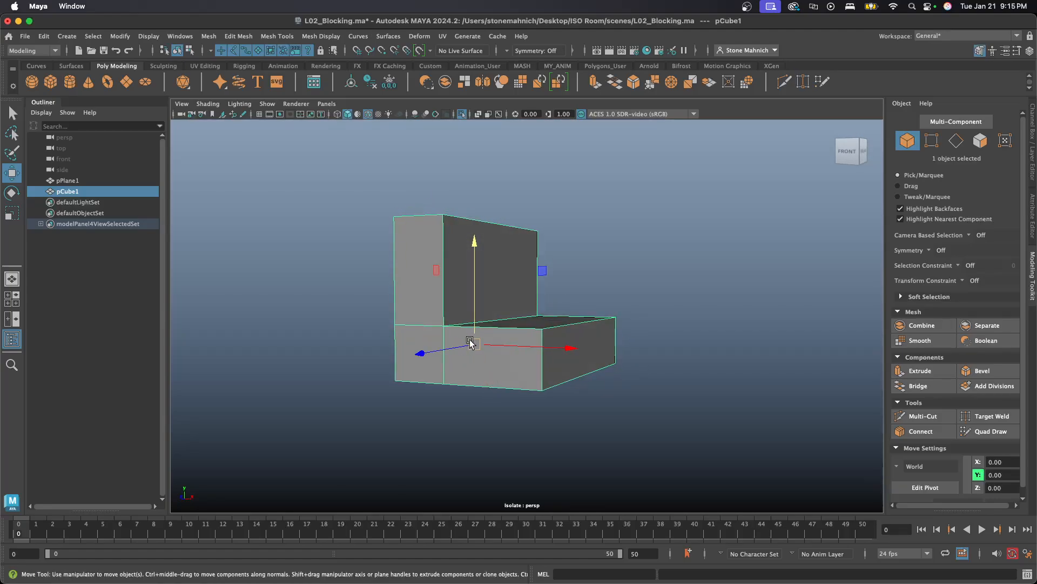
{"action": "key", "text": "d"}
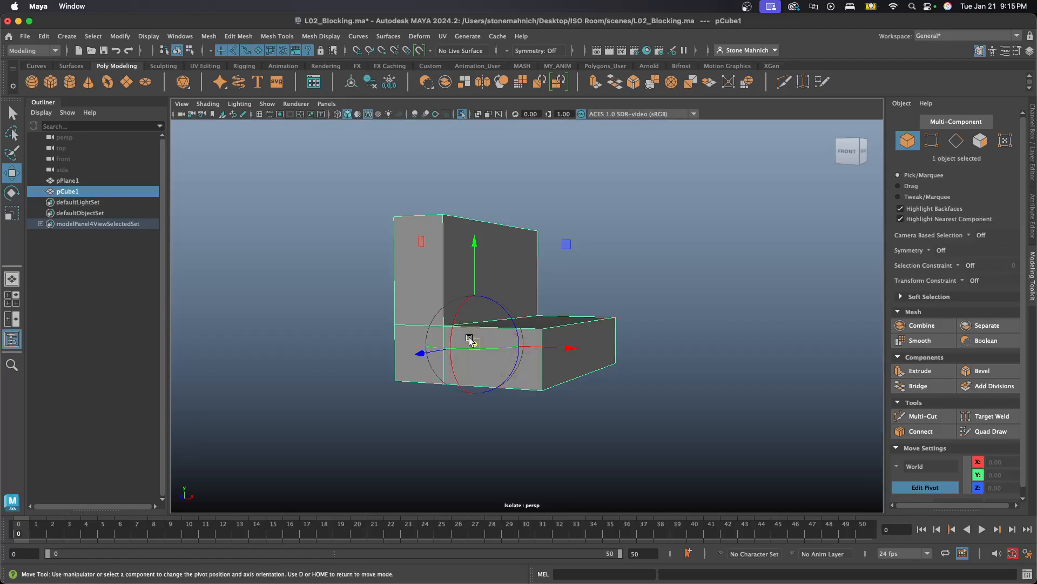
{"action": "left_click_drag", "start_coordinate": [518, 335], "coordinate": [510, 312], "text": "alt"}
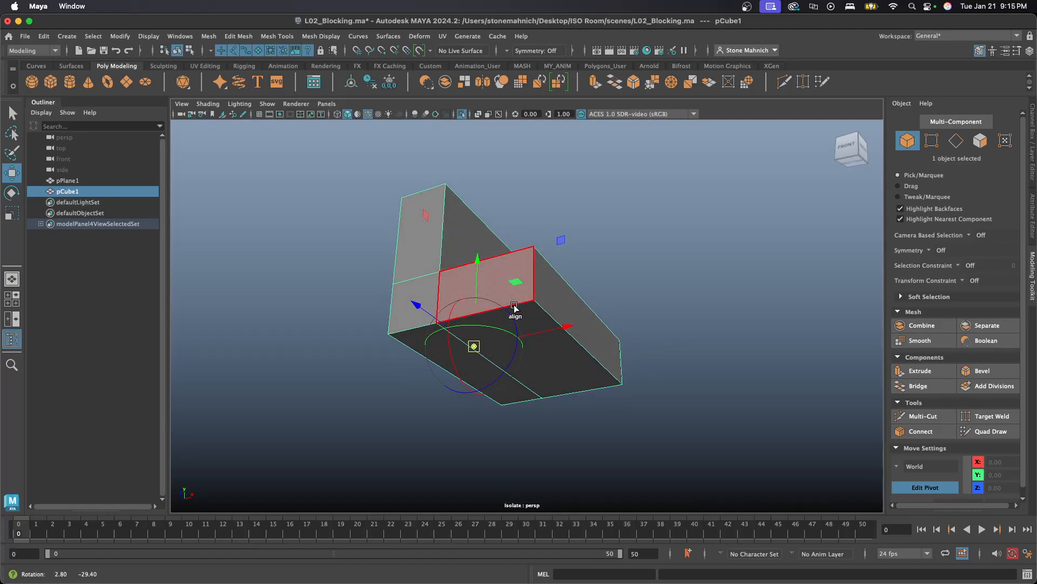
{"action": "left_click", "coordinate": [519, 383]}
{"action": "left_click_drag", "start_coordinate": [518, 383], "coordinate": [488, 399], "text": "alt"}
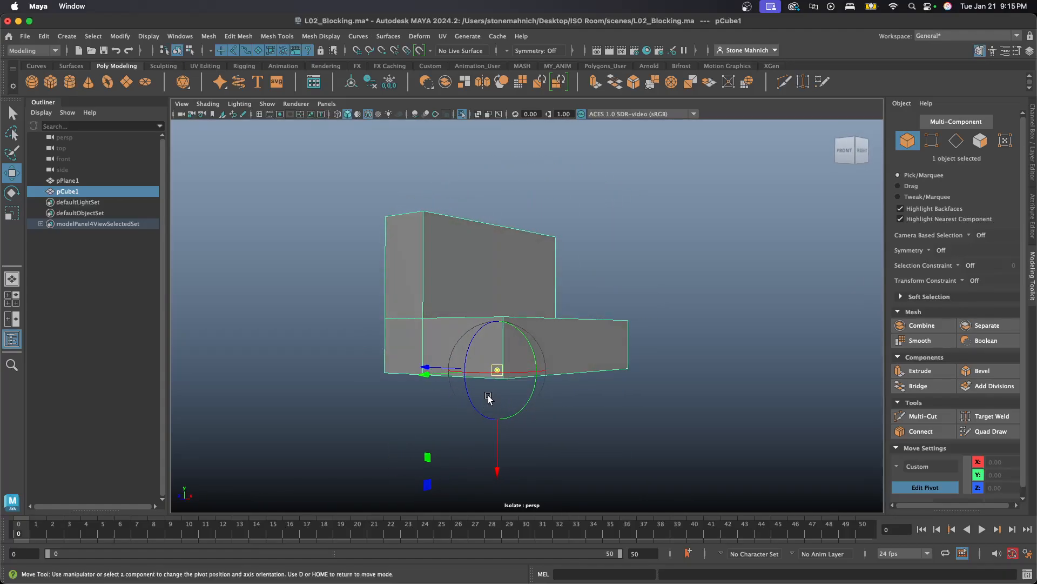
{"action": "left_click_drag", "start_coordinate": [378, 340], "coordinate": [377, 356], "text": "alt"}
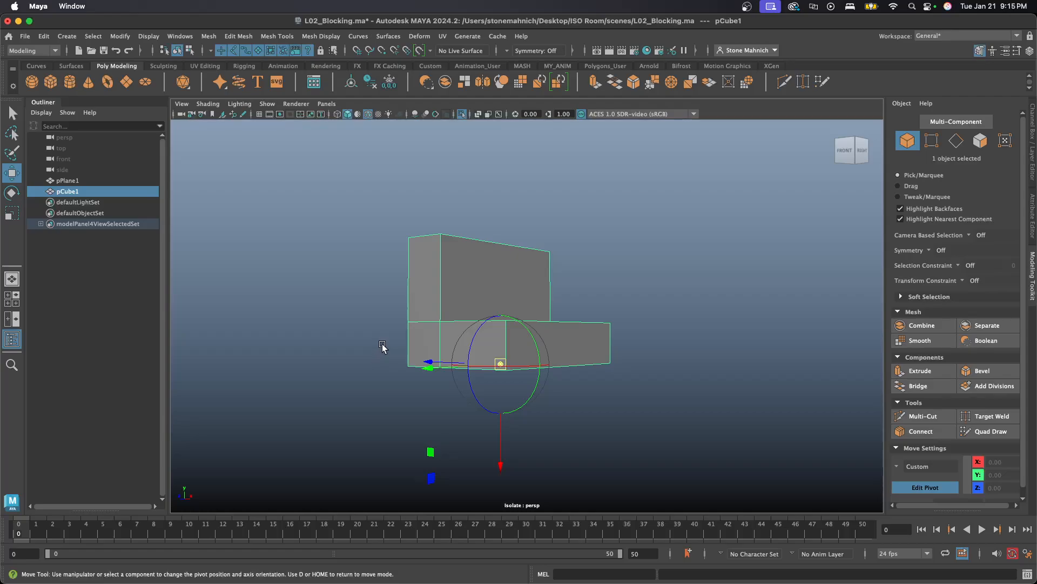
{"action": "key", "text": "d"}
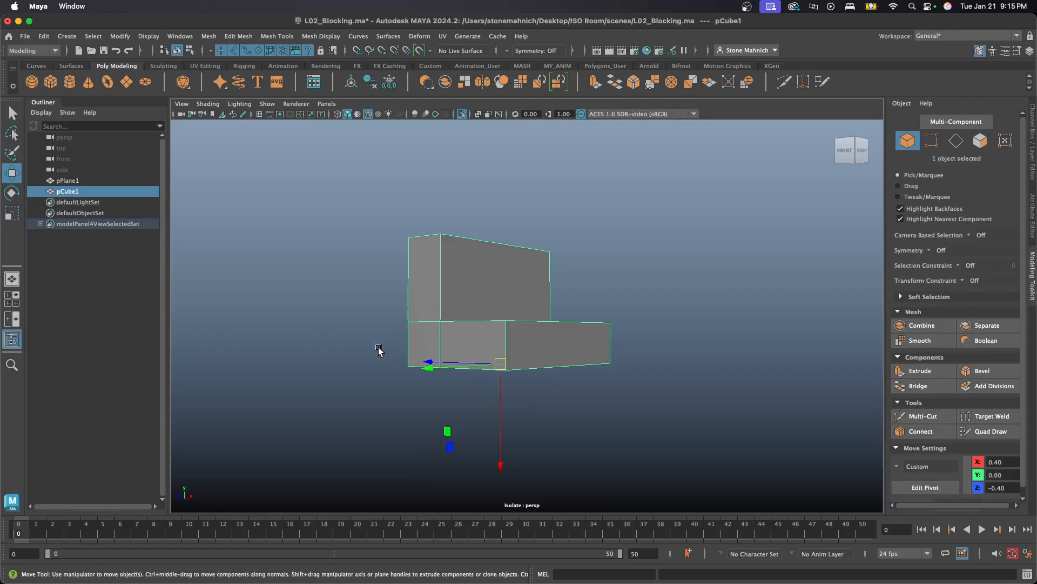
{"action": "left_click_drag", "start_coordinate": [373, 353], "coordinate": [498, 370], "text": "alt"}
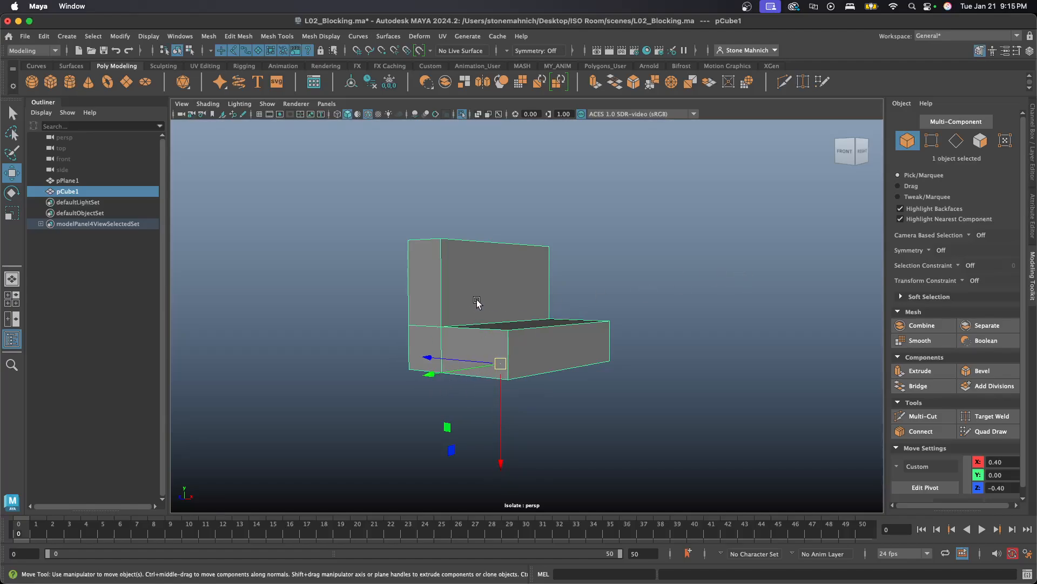
{"action": "left_click_drag", "start_coordinate": [483, 185], "coordinate": [471, 202], "text": "alt"}
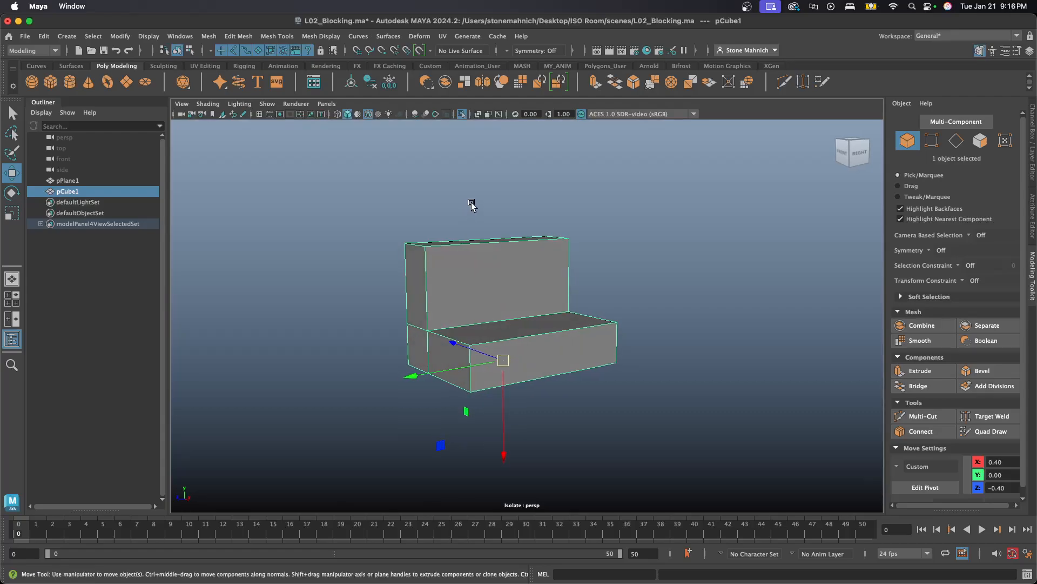
Step: Turn off isolation and use point snapping to raise the sofa vertically so its base rests on the room floor
{"action": "left_click", "coordinate": [462, 113]}
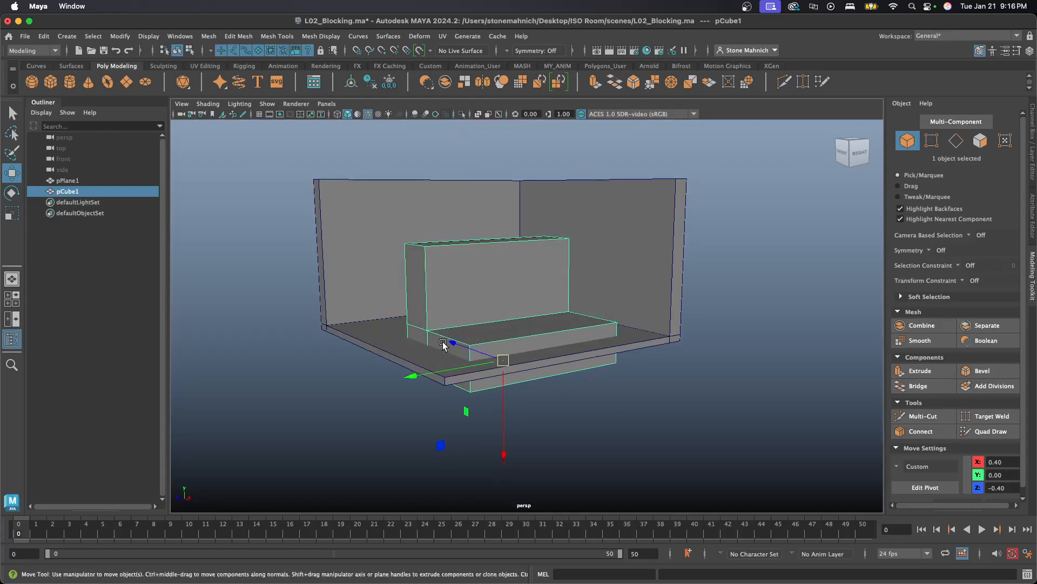
{"action": "left_click_drag", "start_coordinate": [424, 347], "coordinate": [452, 344], "text": "alt"}
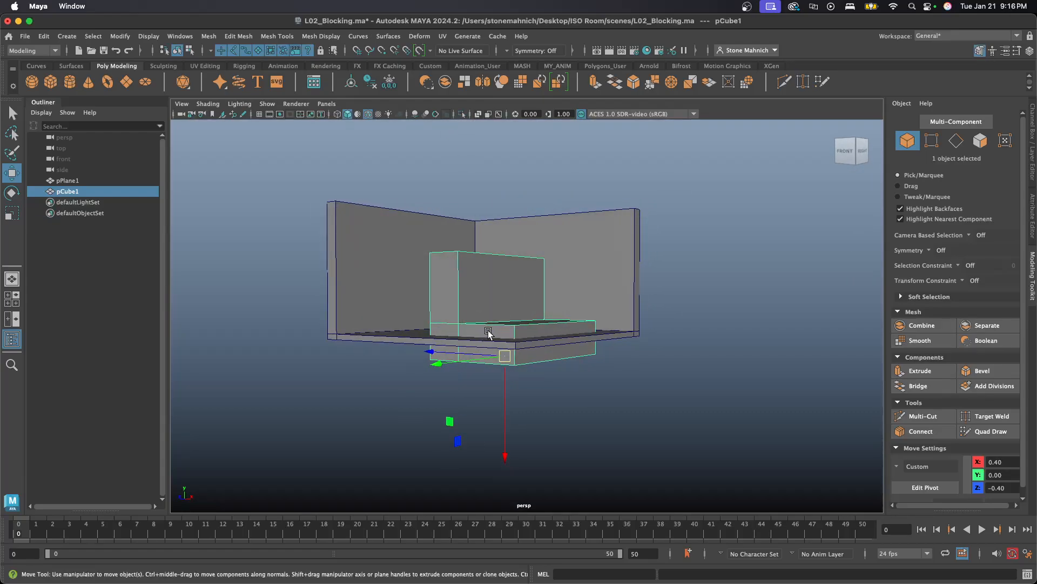
{"action": "left_click_drag", "start_coordinate": [445, 237], "coordinate": [460, 289], "text": "alt"}
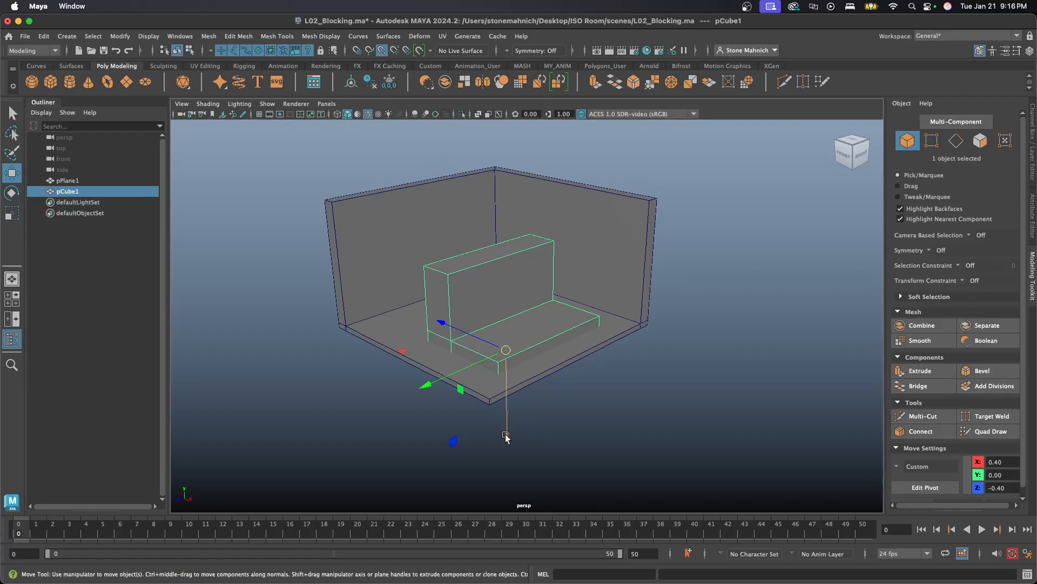
{"action": "mouse_move", "coordinate": [505, 436]}
{"action": "left_mouse_down", "text": "alt"}
{"action": "mouse_move", "coordinate": [509, 453]}
{"action": "mouse_move", "coordinate": [508, 442]}
{"action": "left_mouse_up", "text": "alt"}
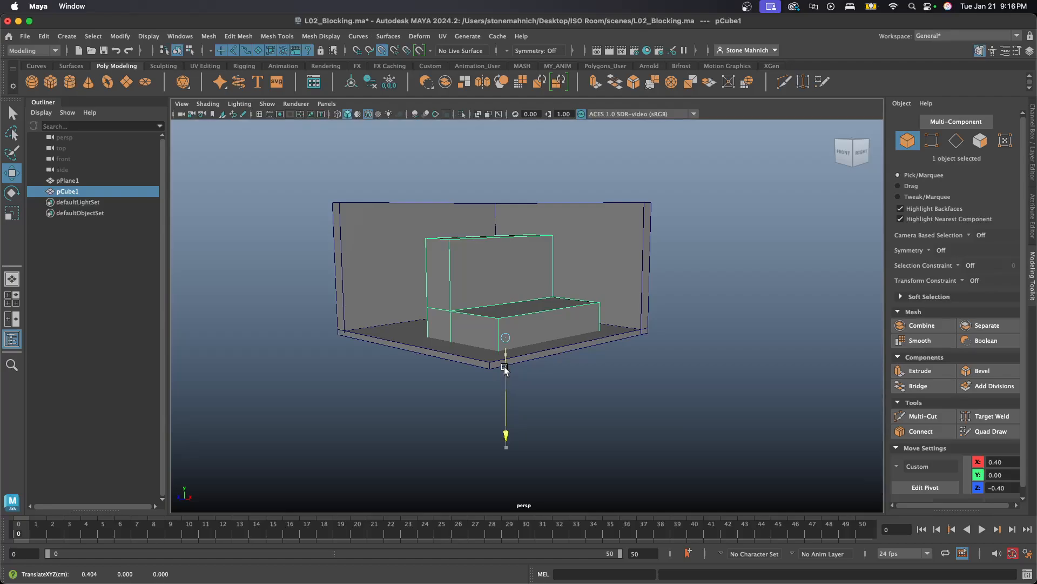
{"action": "left_click_drag", "start_coordinate": [505, 370], "coordinate": [507, 363]}
{"action": "scroll", "coordinate": [506, 364], "scroll_direction": "up", "scroll_amount": 5}
{"action": "scroll", "coordinate": [449, 437], "scroll_direction": "up", "scroll_amount": 2}
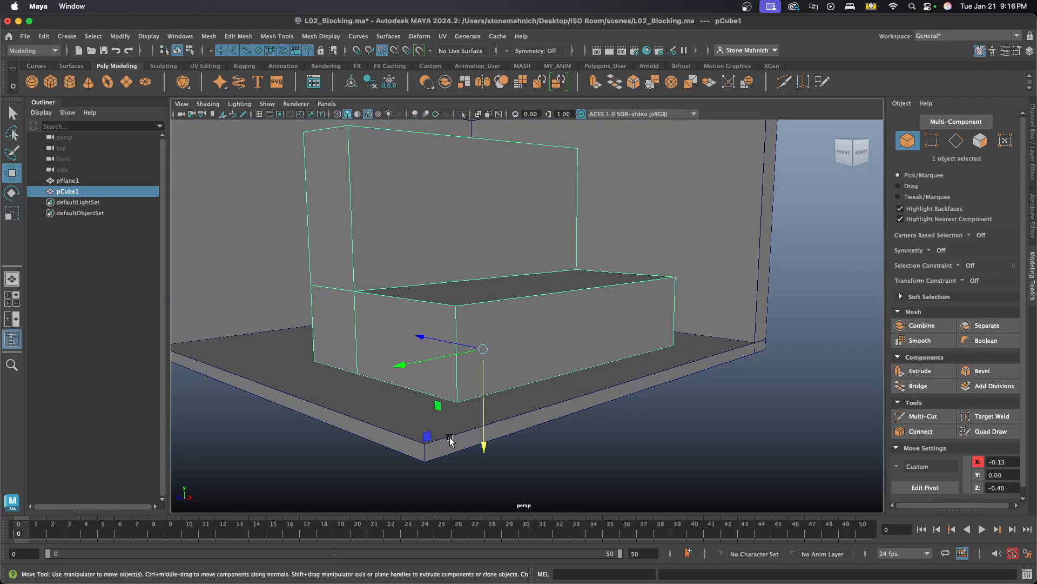
Step: Scale the sofa down about its base pivot to a size that suits the room
{"action": "left_click_drag", "start_coordinate": [450, 437], "coordinate": [509, 400], "text": "alt"}
{"action": "scroll", "coordinate": [504, 396], "scroll_direction": "up", "scroll_amount": 2}
{"action": "scroll", "coordinate": [505, 396], "scroll_direction": "down", "scroll_amount": 3}
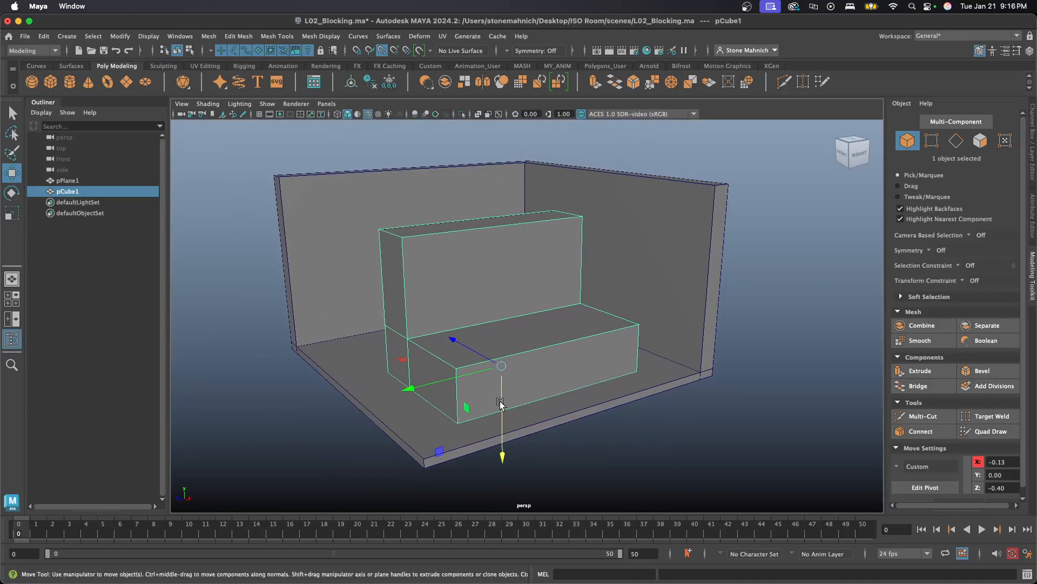
{"action": "key", "text": "r"}
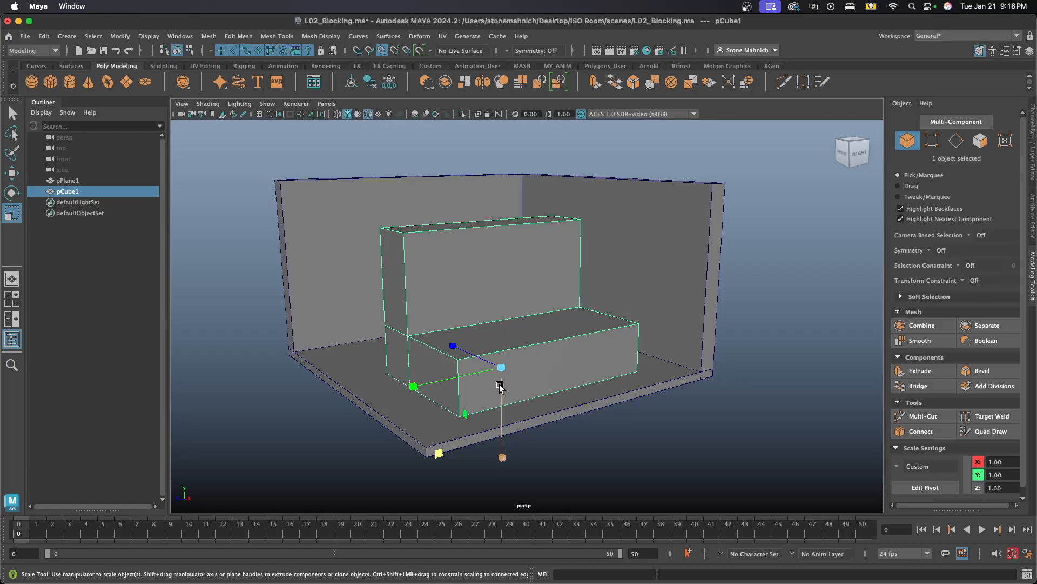
{"action": "left_click_drag", "start_coordinate": [501, 368], "coordinate": [408, 414]}
{"action": "mouse_move", "coordinate": [520, 368]}
{"action": "left_mouse_down", "text": "alt"}
{"action": "mouse_move", "coordinate": [485, 378]}
{"action": "mouse_move", "coordinate": [580, 348]}
{"action": "mouse_move", "coordinate": [506, 381]}
{"action": "left_mouse_up", "text": "alt"}
{"action": "scroll", "coordinate": [506, 381], "scroll_direction": "up", "scroll_amount": 4}
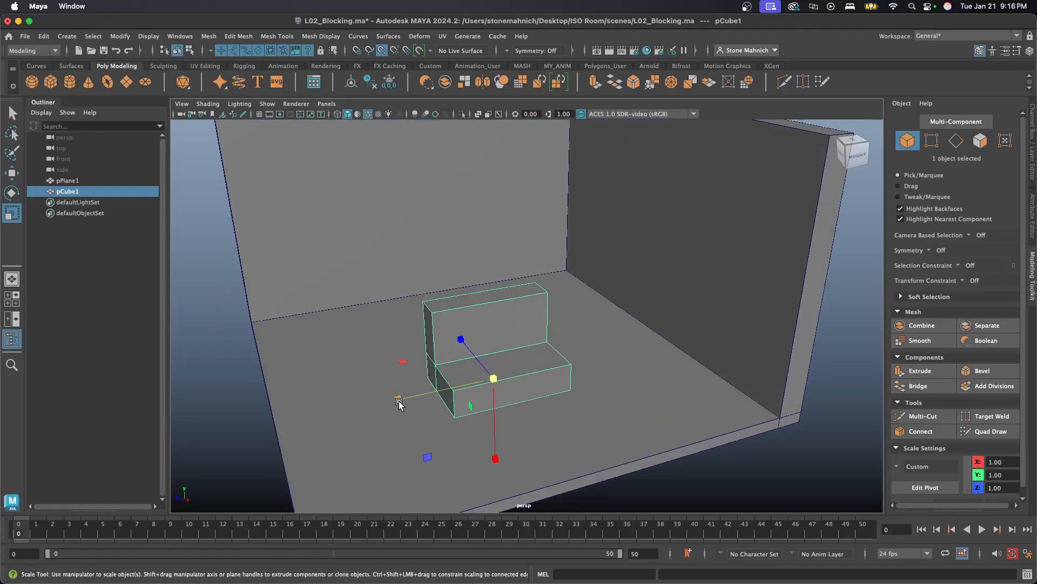
{"action": "left_click_drag", "start_coordinate": [398, 394], "coordinate": [431, 417], "text": "alt"}
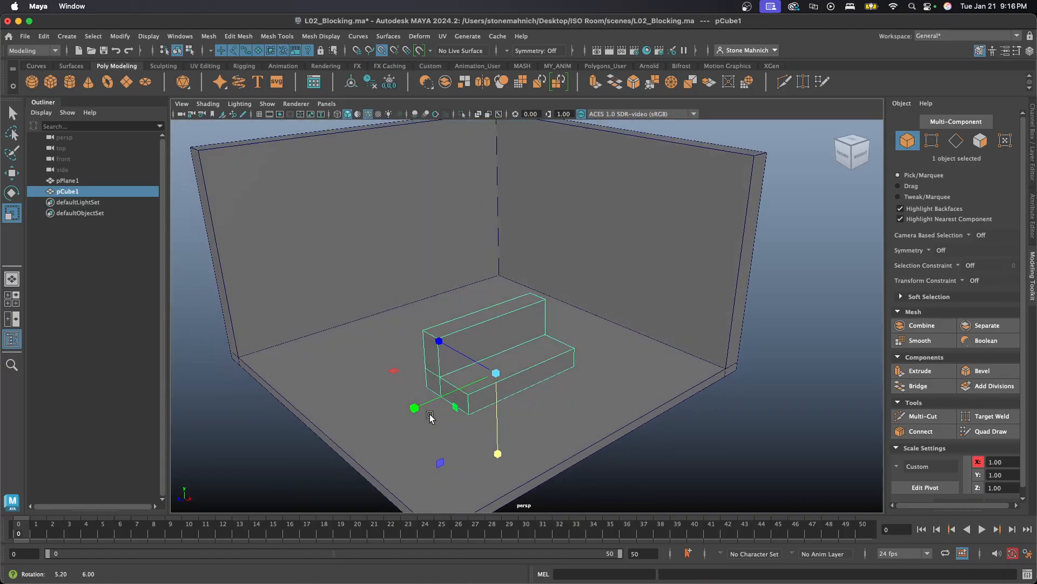
{"action": "middle_click_drag", "start_coordinate": [431, 417], "coordinate": [439, 417], "text": "alt"}
Step: With point snapping off, slide the sofa across the floor toward the wall behind its backrest and deselect it
{"action": "key", "text": "w"}
{"action": "left_click_drag", "start_coordinate": [402, 371], "coordinate": [379, 378]}
{"action": "key", "text": "ctrl+z"}
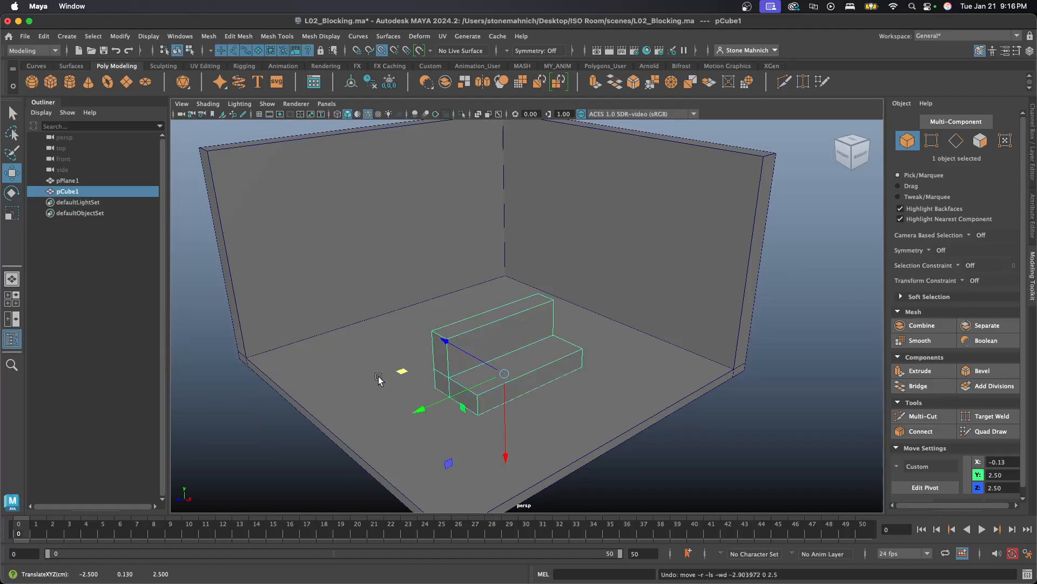
{"action": "left_click", "coordinate": [382, 51]}
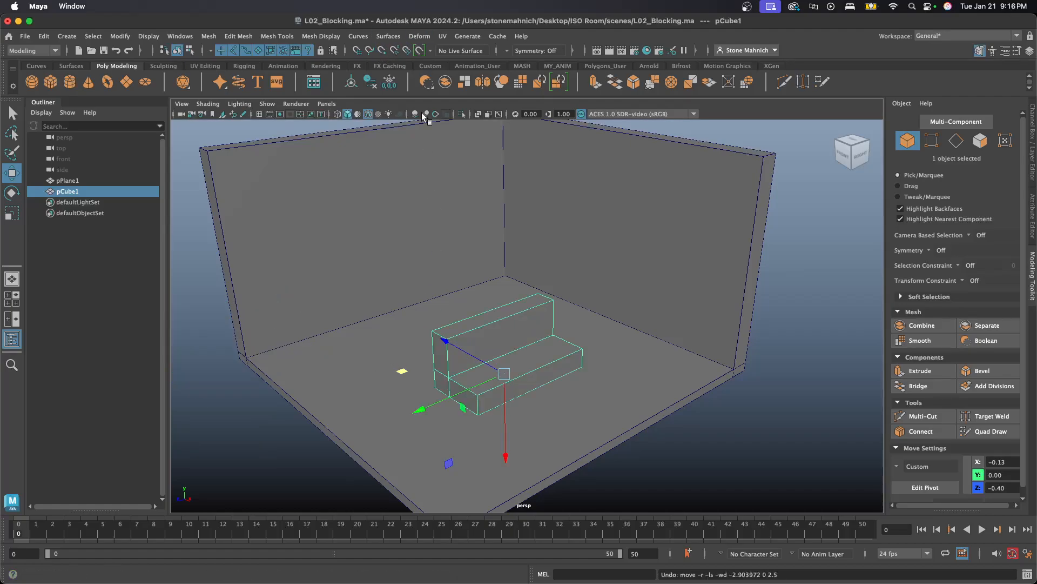
{"action": "left_click_drag", "start_coordinate": [404, 372], "coordinate": [351, 373]}
{"action": "left_click", "coordinate": [686, 435]}
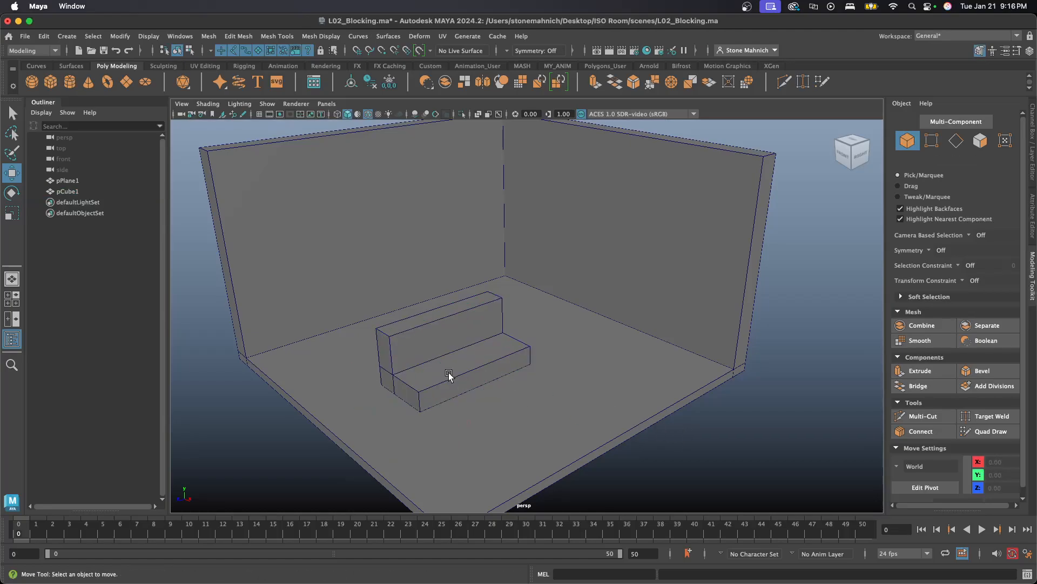
{"action": "left_click", "coordinate": [488, 371]}
{"action": "left_click", "coordinate": [342, 403]}
Step: Add a second polygon cube, raise it to about Y 1.45 and move it to about Z -1.55 toward the back wall
{"action": "left_click_drag", "start_coordinate": [343, 403], "coordinate": [493, 380], "text": "alt"}
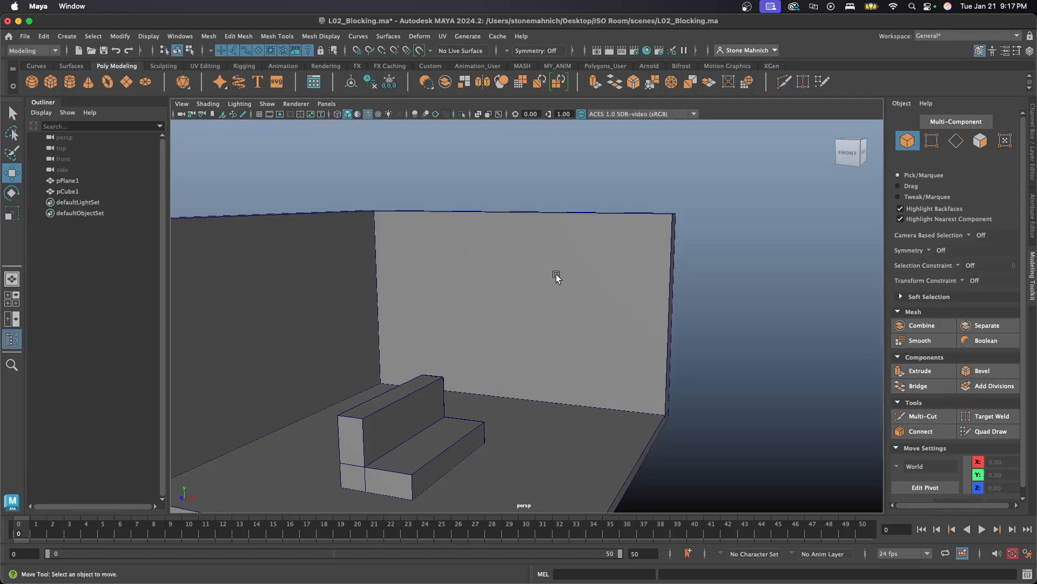
{"action": "left_click_drag", "start_coordinate": [546, 287], "coordinate": [497, 316], "text": "alt"}
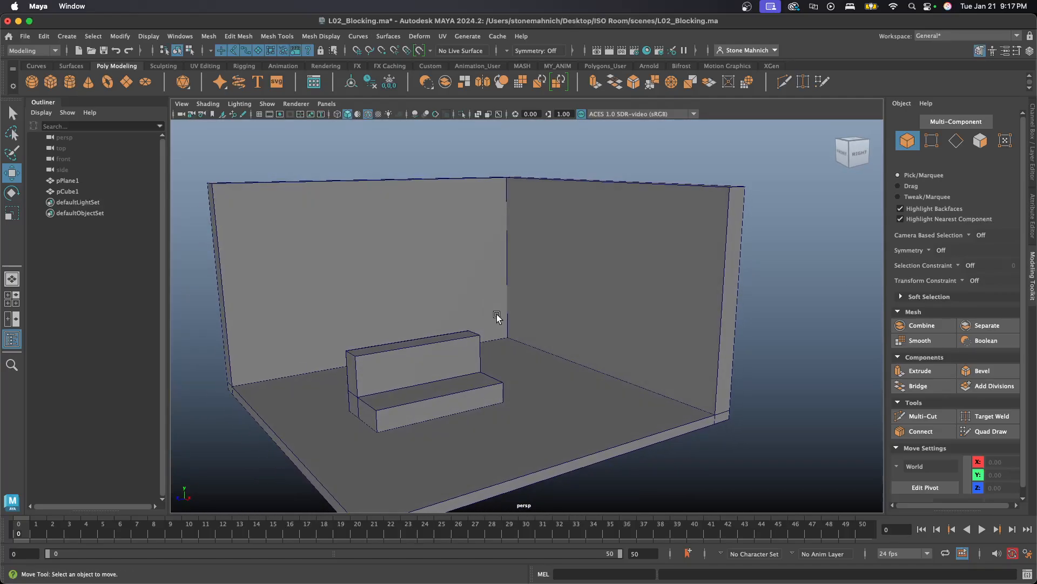
{"action": "mouse_move", "coordinate": [494, 319]}
{"action": "left_mouse_down", "text": "alt"}
{"action": "mouse_move", "coordinate": [494, 303]}
{"action": "mouse_move", "coordinate": [480, 299]}
{"action": "mouse_move", "coordinate": [470, 322]}
{"action": "mouse_move", "coordinate": [484, 317]}
{"action": "left_mouse_up", "text": "alt"}
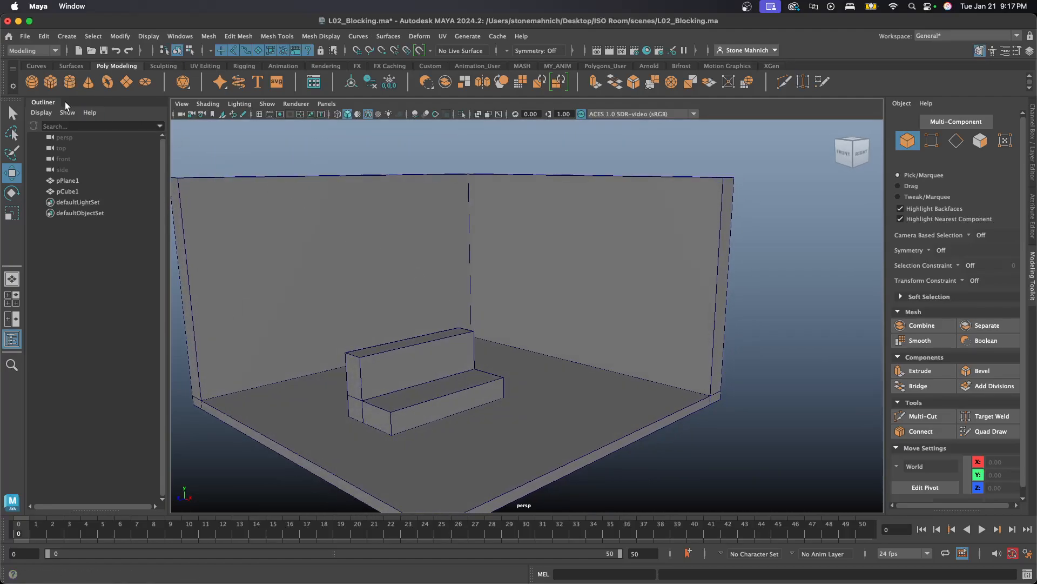
{"action": "left_click", "coordinate": [51, 82]}
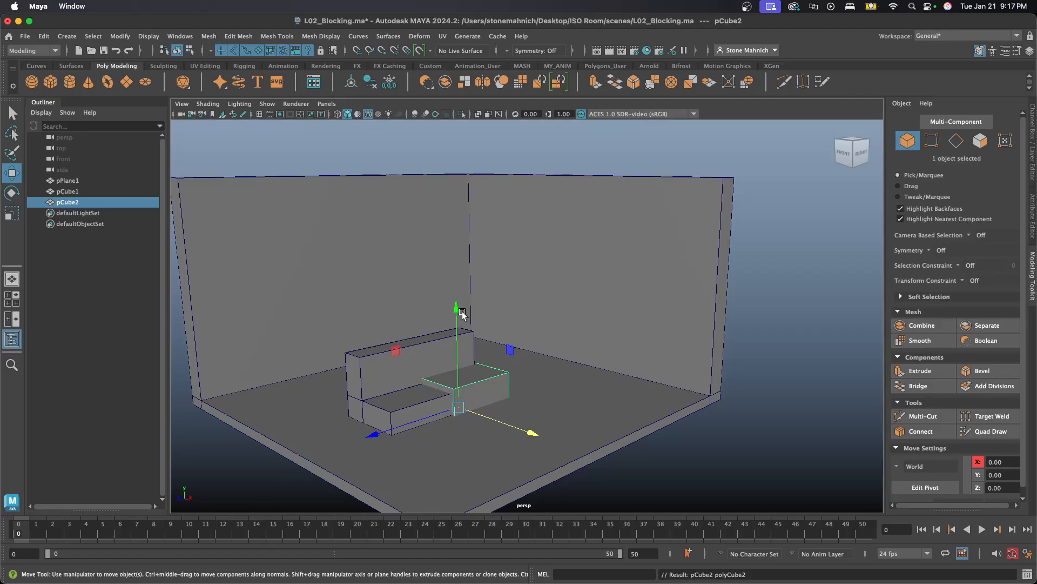
{"action": "left_click_drag", "start_coordinate": [458, 312], "coordinate": [459, 243]}
{"action": "left_click_drag", "start_coordinate": [530, 283], "coordinate": [407, 319], "text": "alt"}
{"action": "left_click_drag", "start_coordinate": [320, 319], "coordinate": [482, 321]}
{"action": "middle_click_drag", "start_coordinate": [482, 321], "coordinate": [518, 314], "text": "alt"}
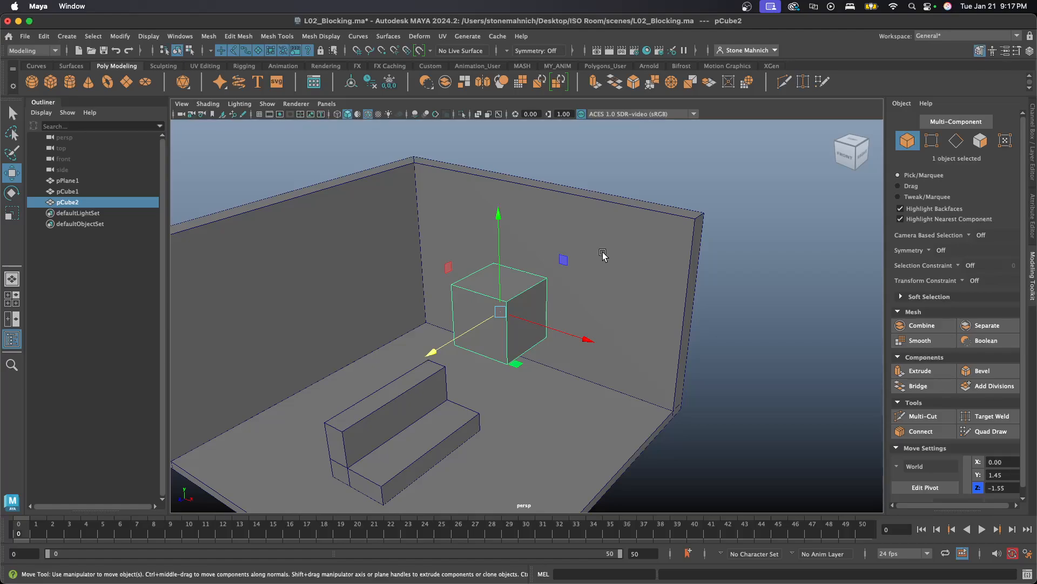
Step: With point snapping on, move the new cube's pivot along Z onto its wall-facing side at Z -2.05
{"action": "scroll", "coordinate": [572, 255], "scroll_direction": "up", "scroll_amount": 3}
{"action": "left_click_drag", "start_coordinate": [572, 255], "coordinate": [577, 319], "text": "alt"}
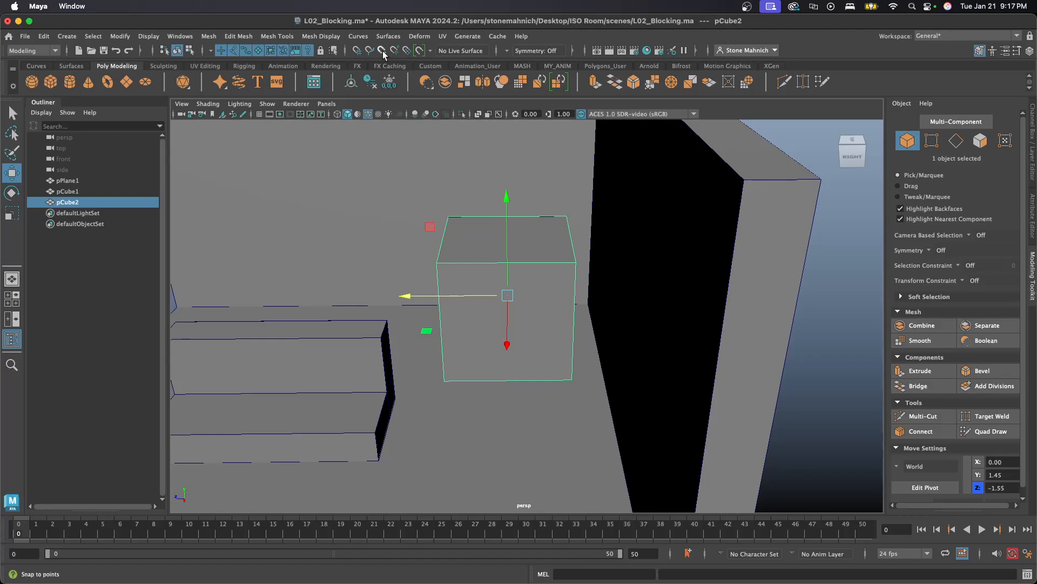
{"action": "left_click_drag", "start_coordinate": [547, 278], "coordinate": [528, 277], "text": "alt"}
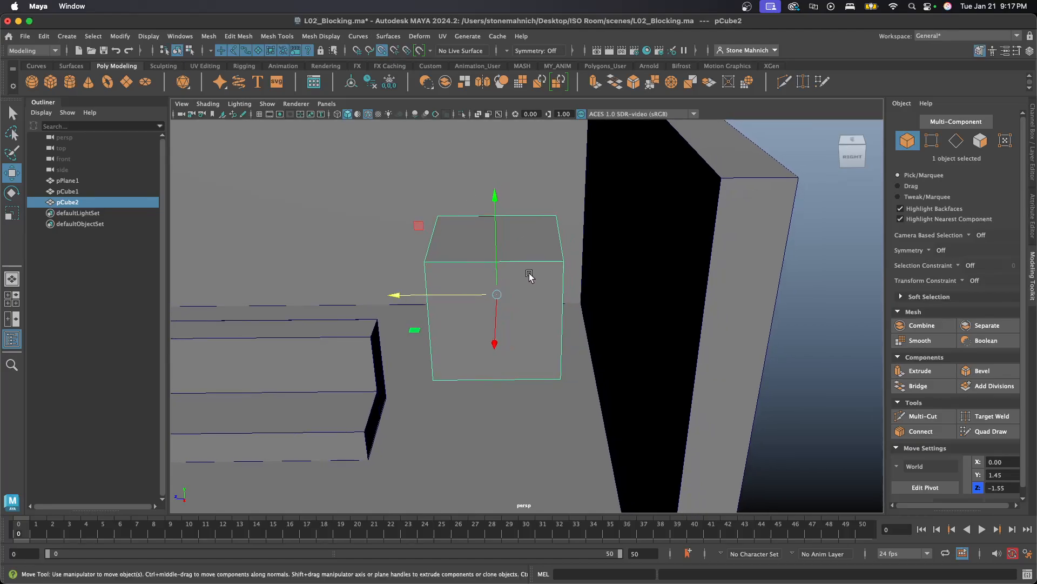
{"action": "key", "text": "d"}
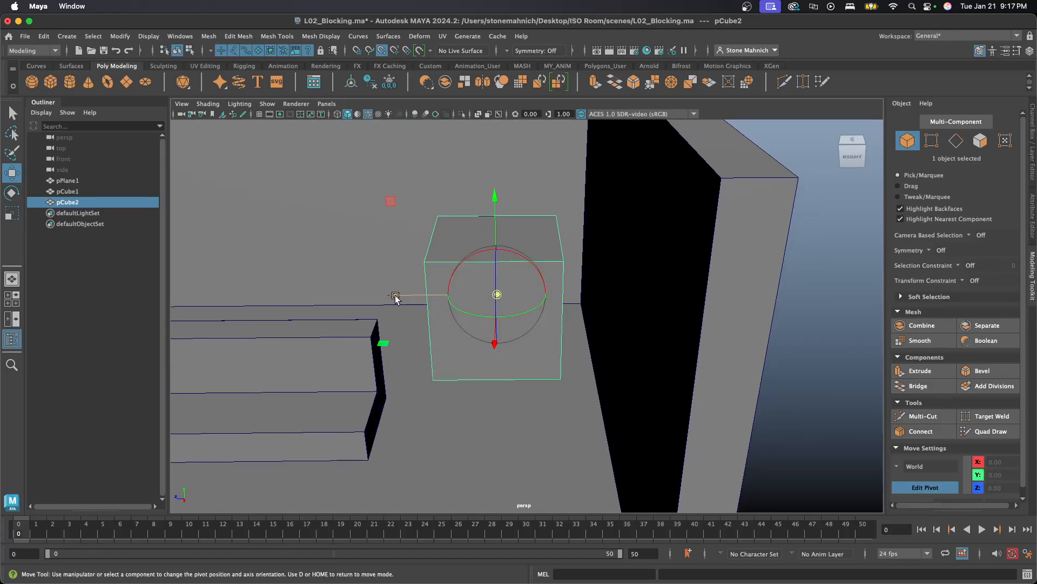
{"action": "left_click_drag", "start_coordinate": [395, 296], "coordinate": [503, 315]}
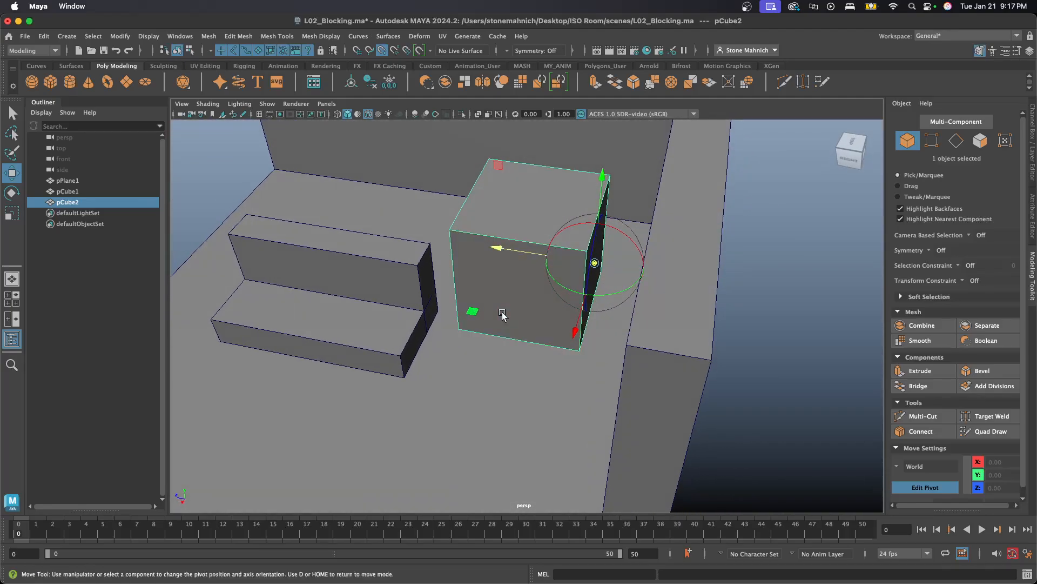
{"action": "key", "text": "d"}
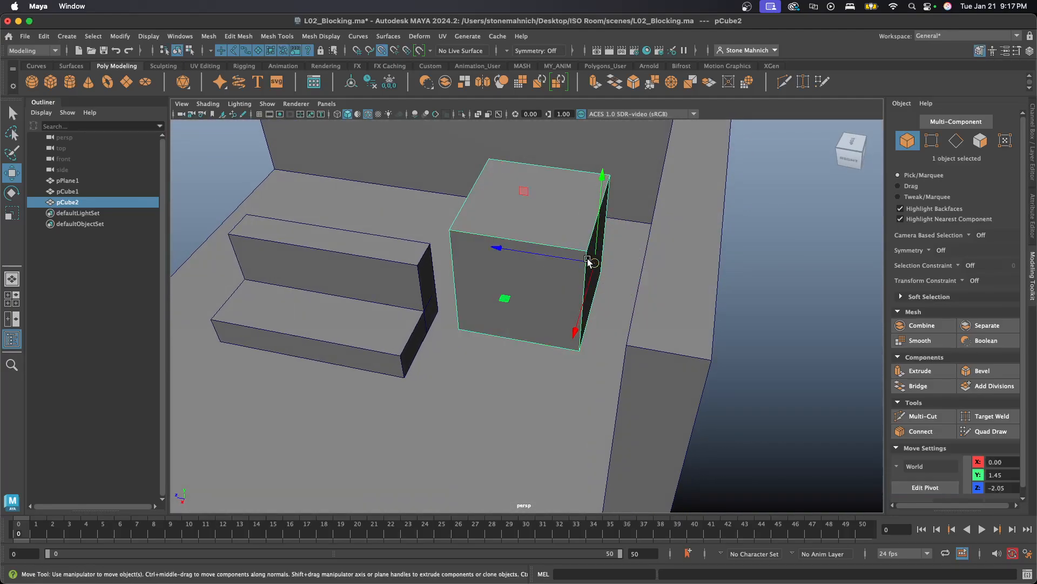
Step: Snap the cube along Z against the inner face of the back wall at Z -2.50
{"action": "left_click_drag", "start_coordinate": [568, 264], "coordinate": [572, 265], "text": "alt"}
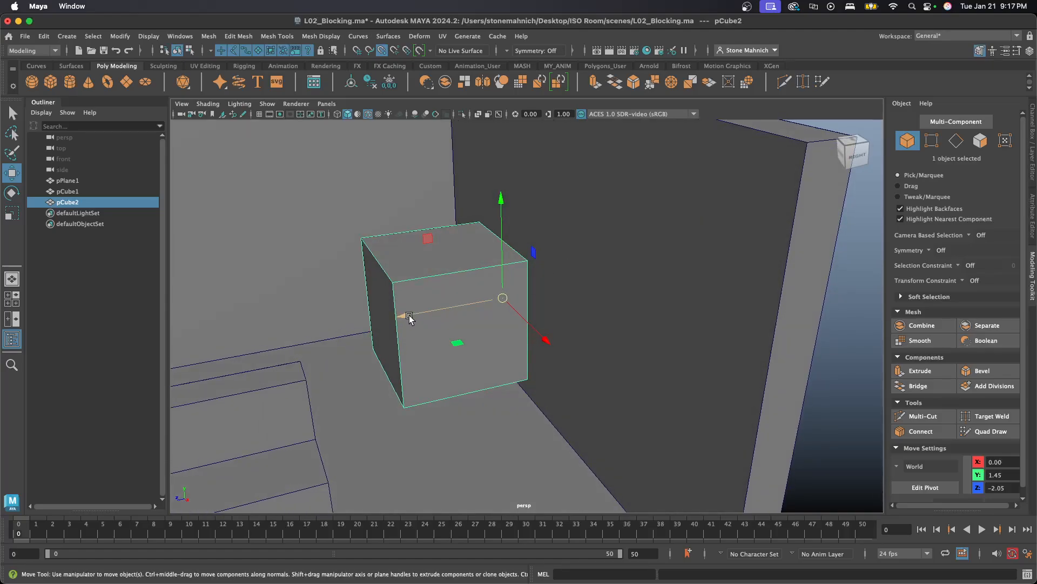
{"action": "left_click_drag", "start_coordinate": [409, 315], "coordinate": [418, 316]}
{"action": "left_click_drag", "start_coordinate": [626, 310], "coordinate": [661, 296], "text": "alt"}
{"action": "scroll", "coordinate": [537, 321], "scroll_direction": "up", "scroll_amount": 4}
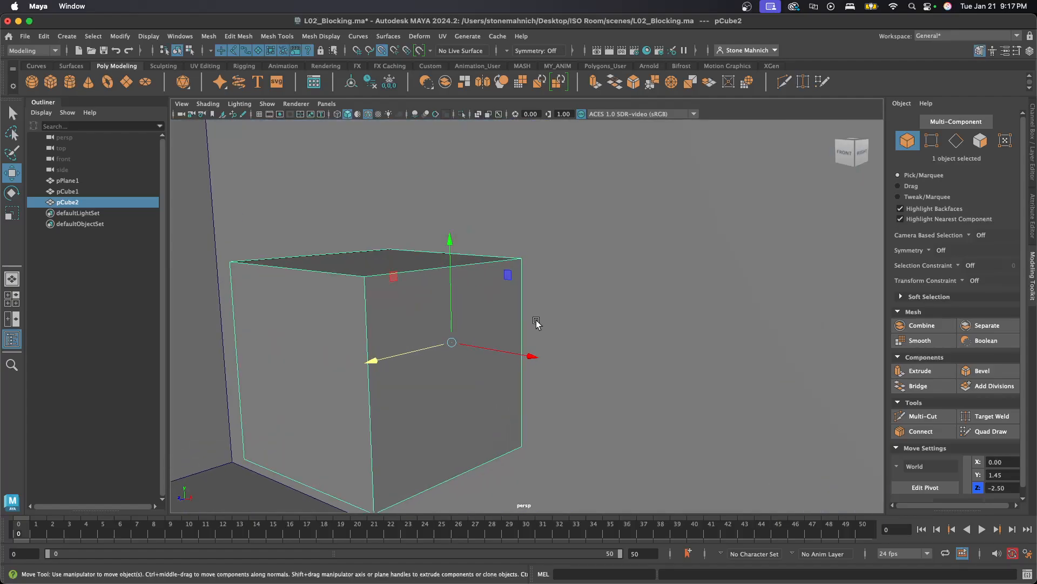
Step: Flatten the cube in Y and narrow it in X to form a thin shelf block on the back wall
{"action": "scroll", "coordinate": [536, 322], "scroll_direction": "down", "scroll_amount": 5}
{"action": "middle_click_drag", "start_coordinate": [470, 359], "coordinate": [497, 341], "text": "alt"}
{"action": "left_click_drag", "start_coordinate": [497, 341], "coordinate": [489, 352], "text": "alt"}
{"action": "middle_click_drag", "start_coordinate": [488, 352], "coordinate": [505, 357], "text": "alt"}
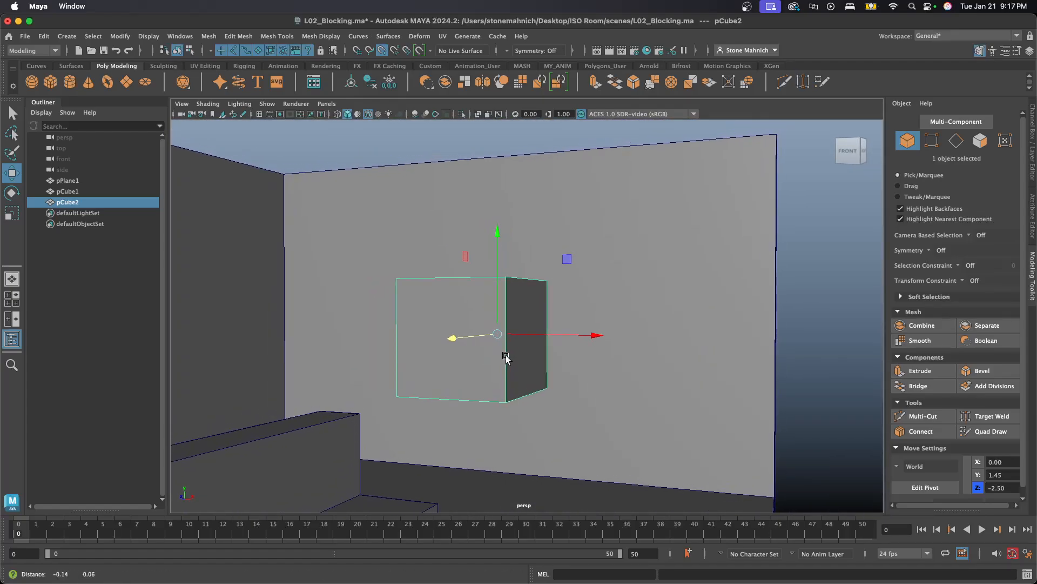
{"action": "key", "text": "r"}
{"action": "left_click_drag", "start_coordinate": [489, 237], "coordinate": [488, 319]}
{"action": "left_click_drag", "start_coordinate": [588, 335], "coordinate": [543, 347]}
Step: Turn off point snapping and move the shelf block along the back wall to about X 1.26, Y 2.25
{"action": "key", "text": "w"}
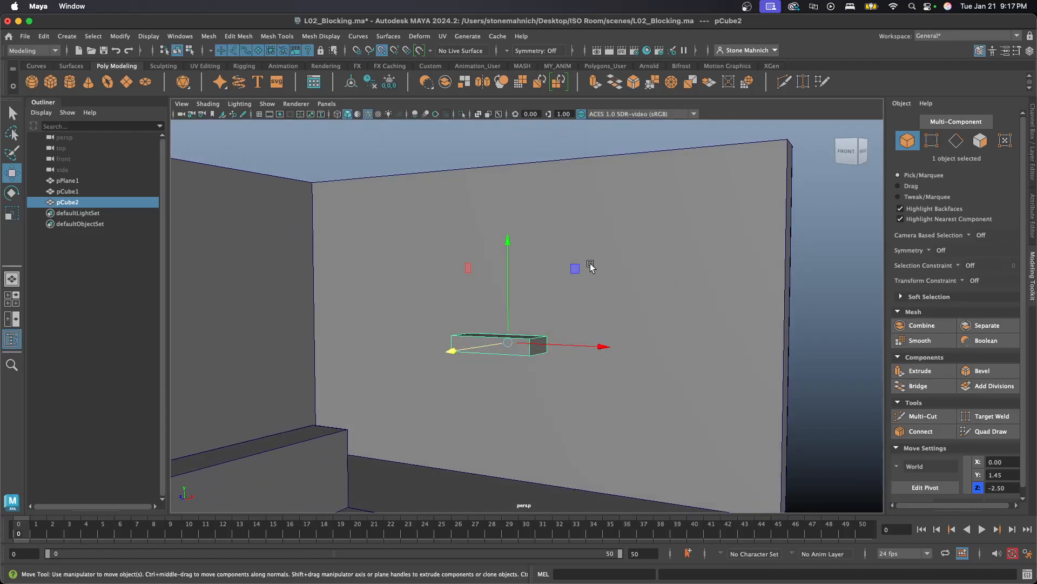
{"action": "left_click_drag", "start_coordinate": [573, 267], "coordinate": [731, 203]}
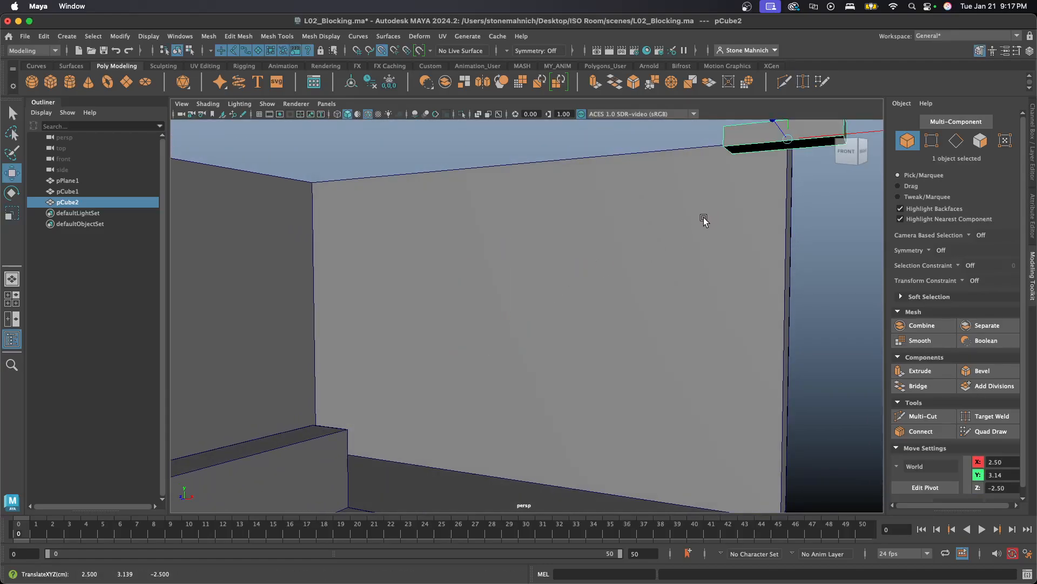
{"action": "key", "text": "z"}
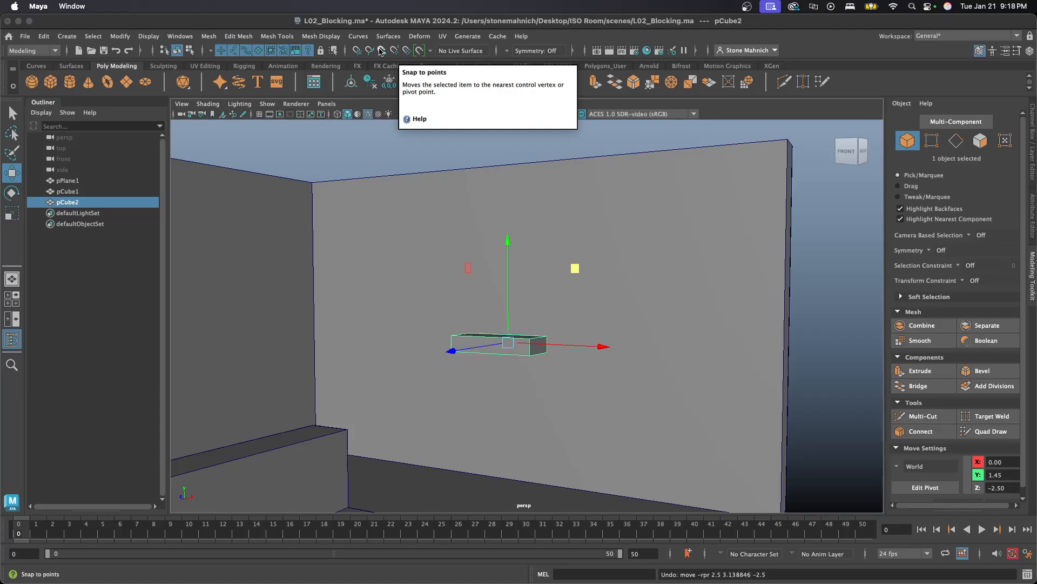
{"action": "mouse_move", "coordinate": [575, 273]}
{"action": "left_mouse_down"}
{"action": "mouse_move", "coordinate": [692, 216]}
{"action": "mouse_move", "coordinate": [616, 241]}
{"action": "mouse_move", "coordinate": [560, 245]}
{"action": "mouse_move", "coordinate": [573, 257]}
{"action": "mouse_move", "coordinate": [577, 248]}
{"action": "mouse_move", "coordinate": [573, 266]}
{"action": "left_mouse_up"}
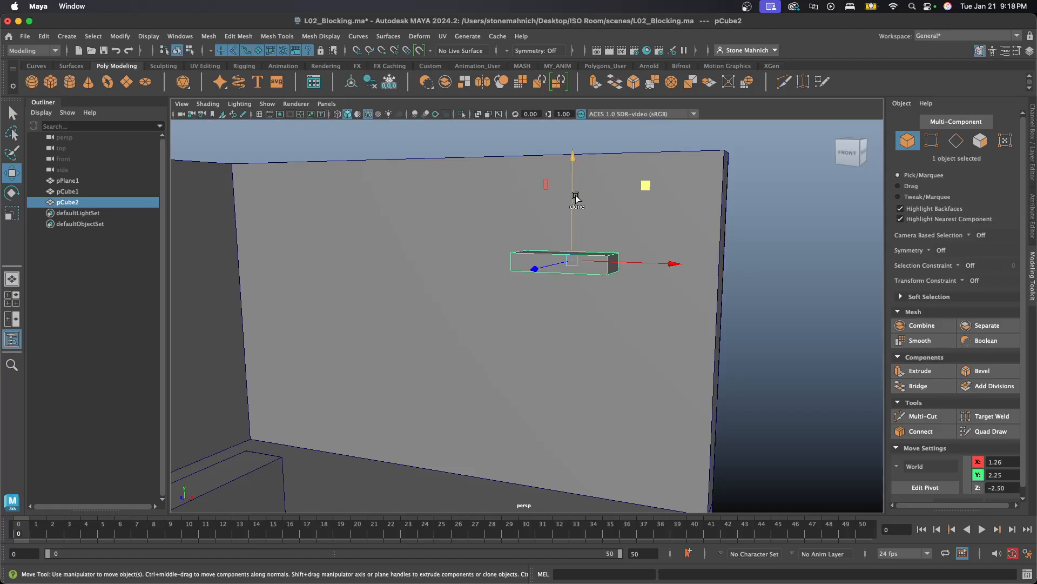
Step: Duplicate the shelf twice straight down to make three stacked shelves, the lowest at about Y 1.48
{"action": "left_click", "coordinate": [909, 139]}
{"action": "left_click", "coordinate": [908, 139]}
{"action": "mouse_move", "coordinate": [573, 164]}
{"action": "left_mouse_down", "text": "shift"}
{"action": "mouse_move", "coordinate": [574, 295]}
{"action": "mouse_move", "coordinate": [575, 272]}
{"action": "left_mouse_up", "text": "shift"}
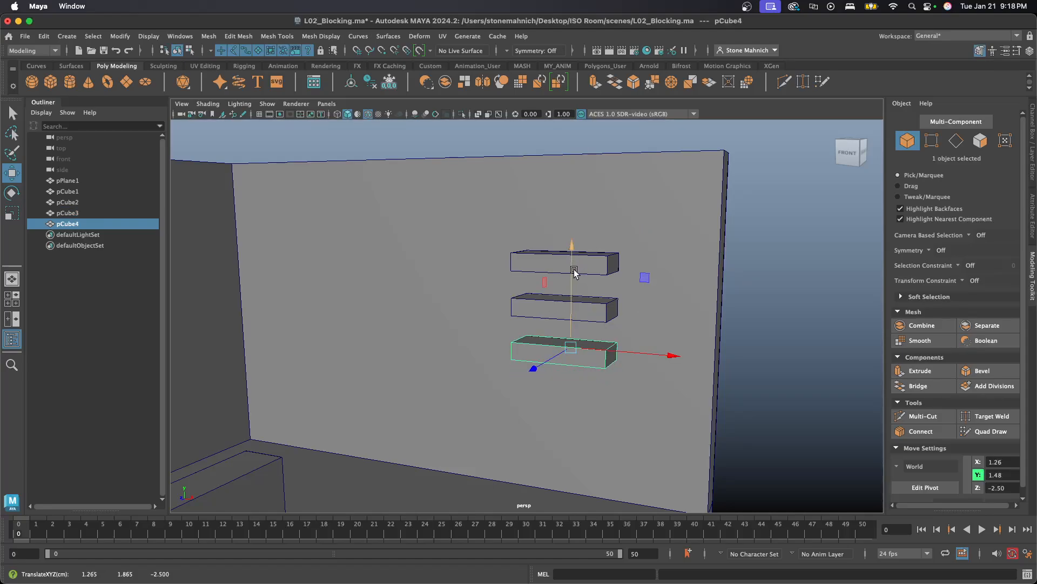
Step: Duplicate the lowest shelf and move the copy along the back wall to about X -0.29, Y 2.41
{"action": "key", "text": "super+d"}
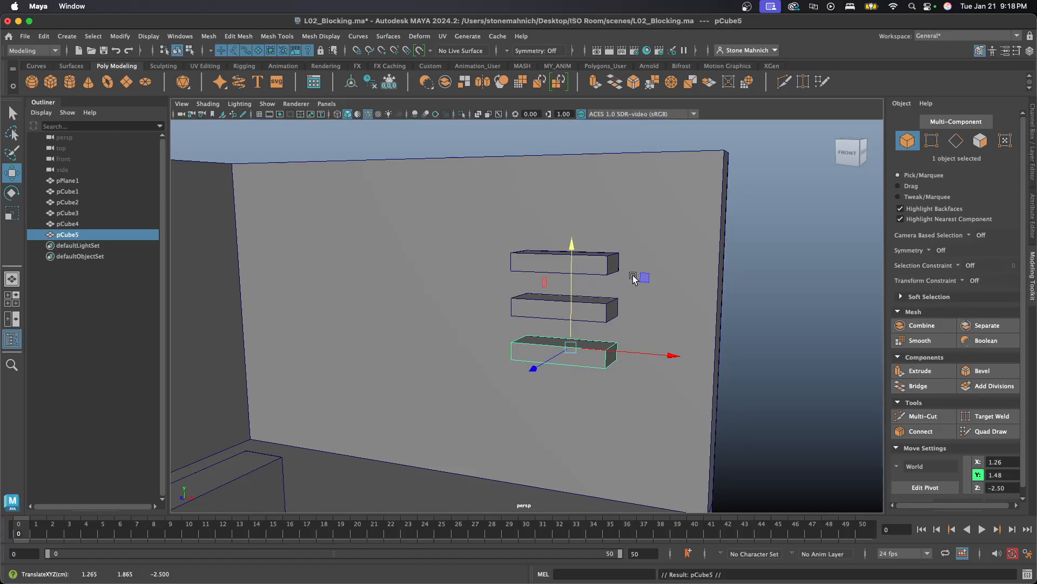
{"action": "left_click_drag", "start_coordinate": [645, 279], "coordinate": [486, 171]}
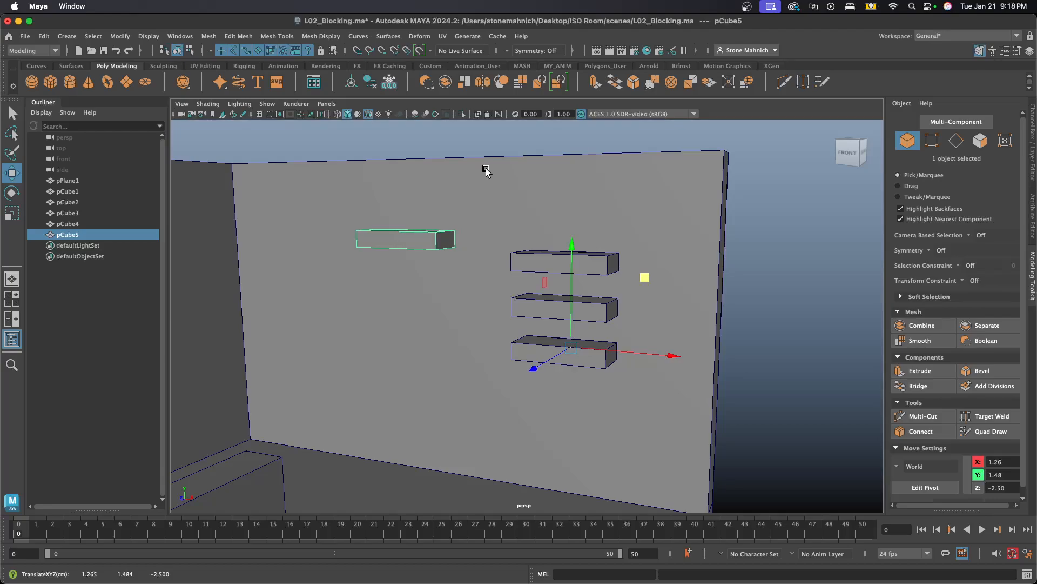
{"action": "left_click_drag", "start_coordinate": [442, 257], "coordinate": [597, 296], "text": "alt"}
{"action": "scroll", "coordinate": [514, 200], "scroll_direction": "up", "scroll_amount": 5}
{"action": "middle_click_drag", "start_coordinate": [486, 193], "coordinate": [474, 317], "text": "alt"}
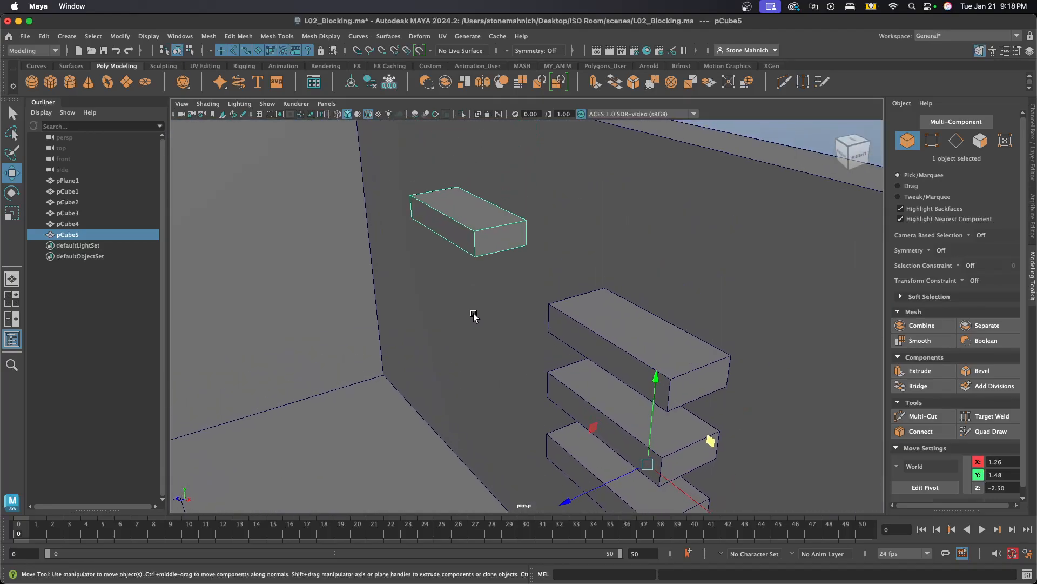
{"action": "left_click_drag", "start_coordinate": [474, 317], "coordinate": [389, 303], "text": "alt"}
{"action": "middle_click_drag", "start_coordinate": [410, 345], "coordinate": [559, 264], "text": "alt"}
{"action": "left_click_drag", "start_coordinate": [559, 263], "coordinate": [604, 227], "text": "alt"}
{"action": "left_click_drag", "start_coordinate": [505, 222], "coordinate": [501, 249], "text": "alt"}
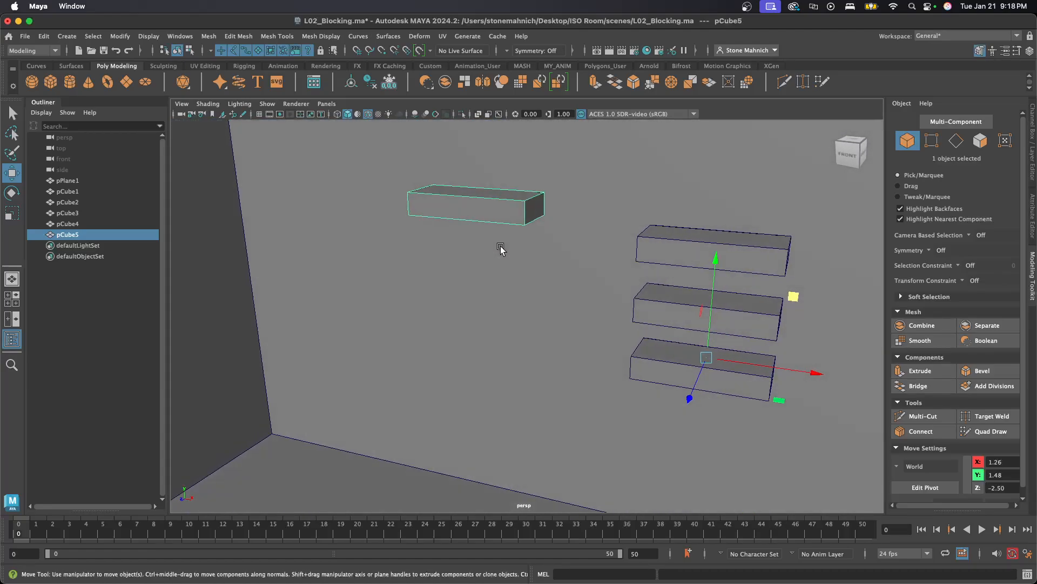
Step: Scale the copy into a wide, tall and thin wall panel and move it to about X -0.90, Y 2.25
{"action": "key", "text": "r"}
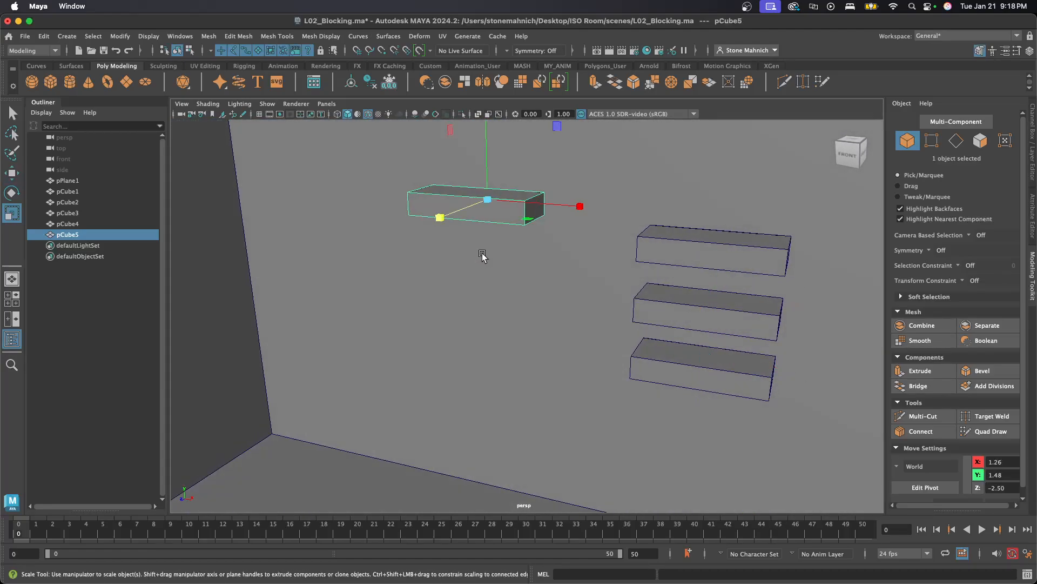
{"action": "left_click_drag", "start_coordinate": [478, 232], "coordinate": [565, 235], "text": "alt"}
{"action": "left_click_drag", "start_coordinate": [593, 133], "coordinate": [593, 57]}
{"action": "left_click_drag", "start_coordinate": [500, 269], "coordinate": [561, 266], "text": "alt"}
{"action": "left_click_drag", "start_coordinate": [558, 158], "coordinate": [593, 128]}
{"action": "left_click_drag", "start_coordinate": [488, 257], "coordinate": [508, 280], "text": "alt"}
{"action": "key", "text": "w"}
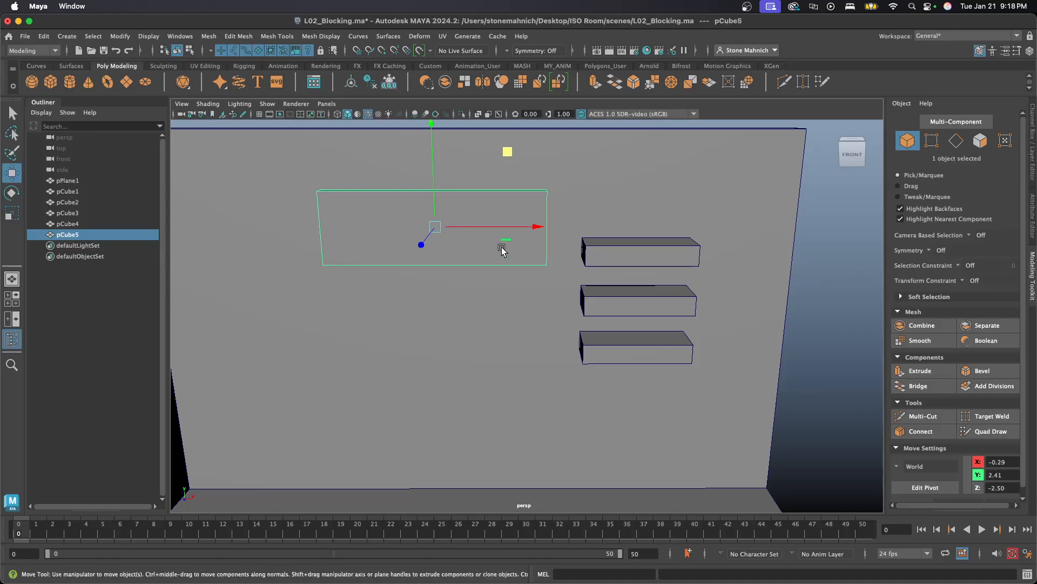
{"action": "middle_click_drag", "start_coordinate": [506, 168], "coordinate": [427, 198]}
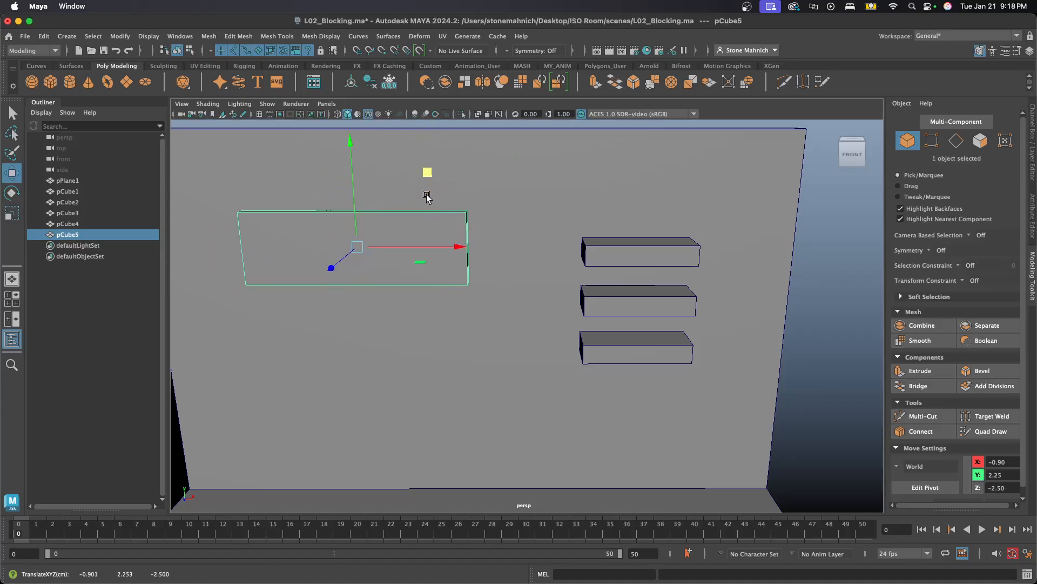
Step: Duplicate the wide panel and move the copy below it to about X -1.38, Y 1.56
{"action": "middle_click_drag", "start_coordinate": [389, 333], "coordinate": [421, 310], "text": "alt"}
{"action": "key", "text": "ctrl+d"}
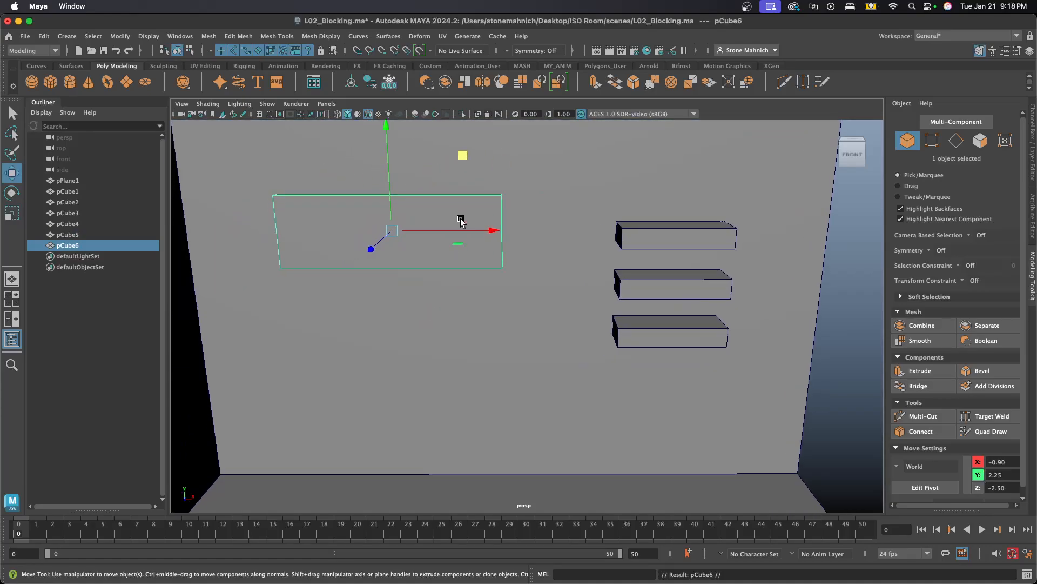
{"action": "left_click_drag", "start_coordinate": [469, 158], "coordinate": [407, 244]}
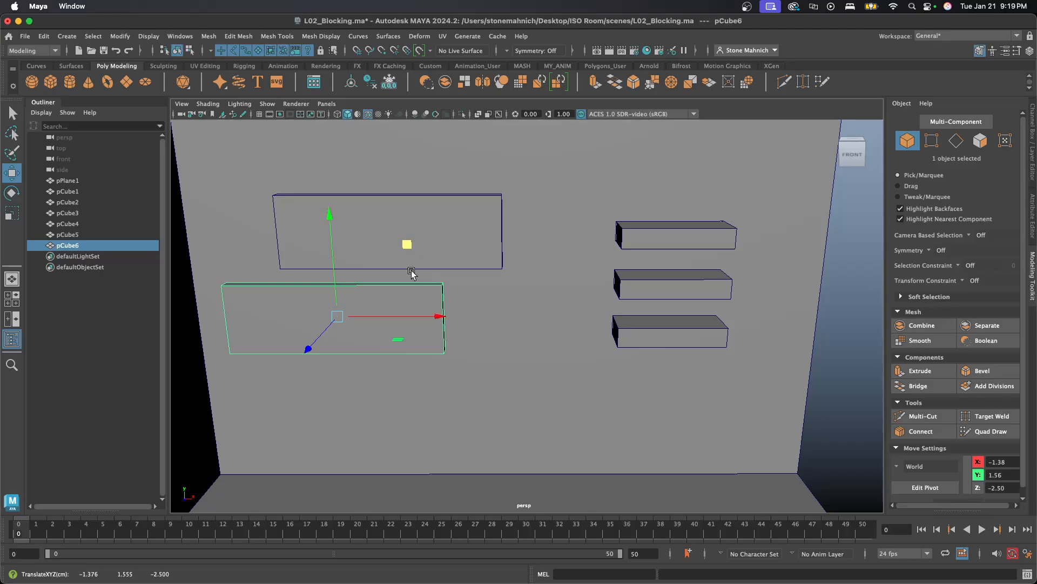
Step: Scale the copied panel narrower in X and to about 0.71 in Y, and move it to about X -1.96, Y 1.35
{"action": "key", "text": "r"}
{"action": "left_click_drag", "start_coordinate": [433, 317], "coordinate": [374, 317]}
{"action": "left_click_drag", "start_coordinate": [329, 219], "coordinate": [327, 194]}
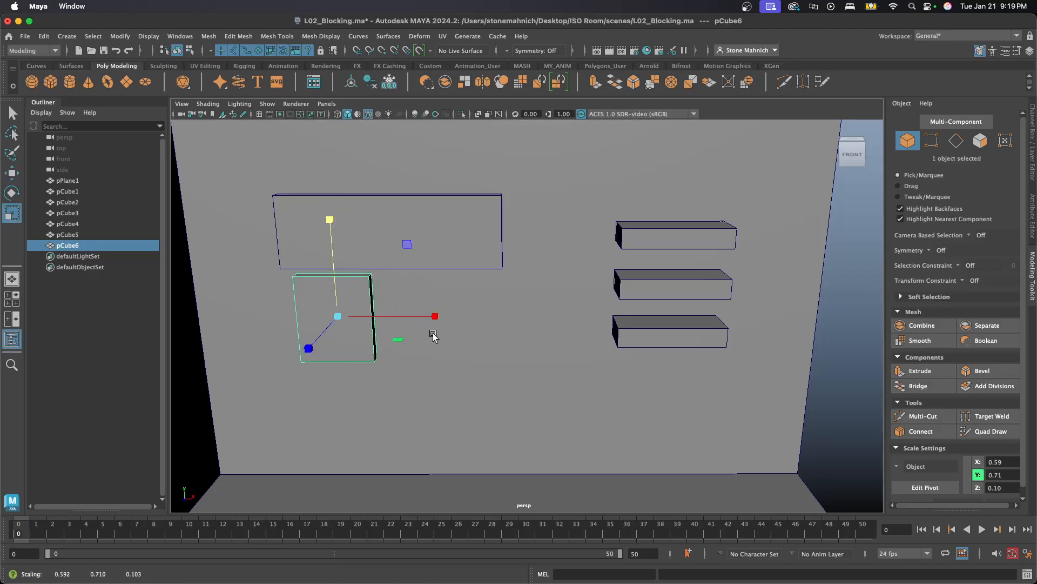
{"action": "left_click_drag", "start_coordinate": [436, 315], "coordinate": [428, 314]}
{"action": "key", "text": "w"}
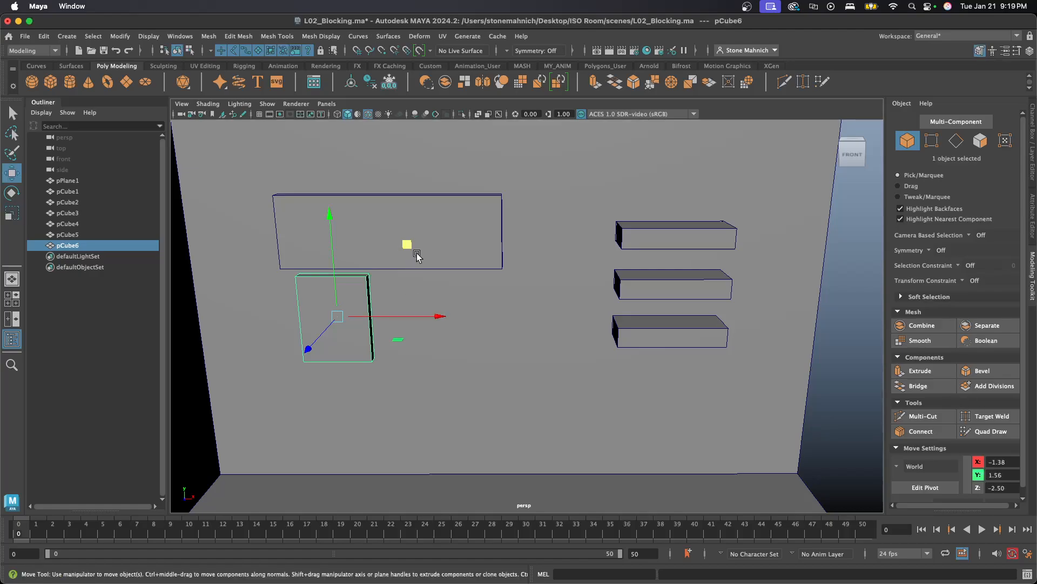
{"action": "left_click_drag", "start_coordinate": [403, 245], "coordinate": [337, 269]}
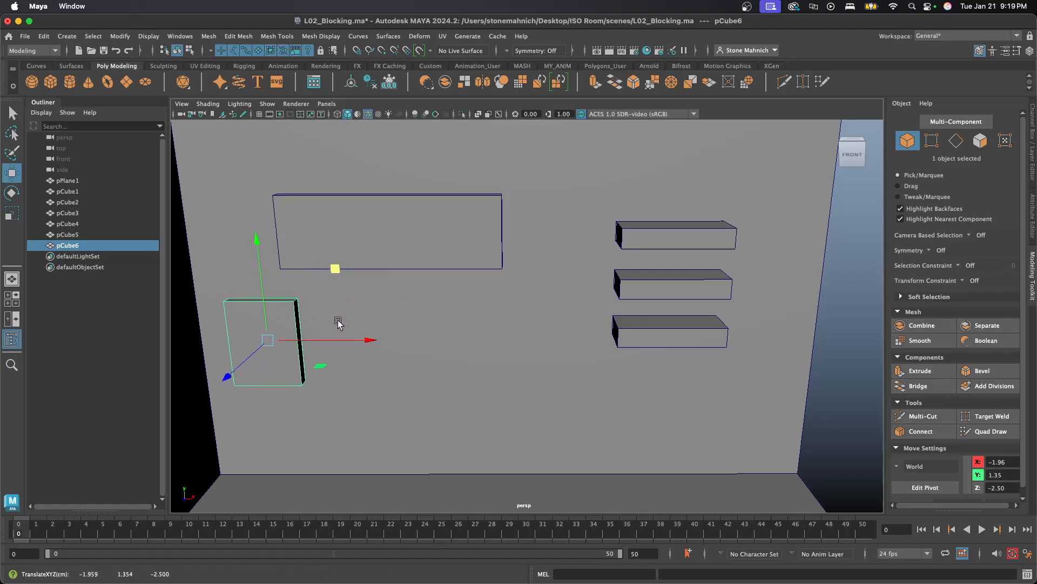
Step: Duplicate the small upright panel and move the copy above the shelves to about X 0.50, Y 2.72
{"action": "key", "text": "ctrl+d"}
{"action": "middle_click_drag", "start_coordinate": [336, 265], "coordinate": [636, 101]}
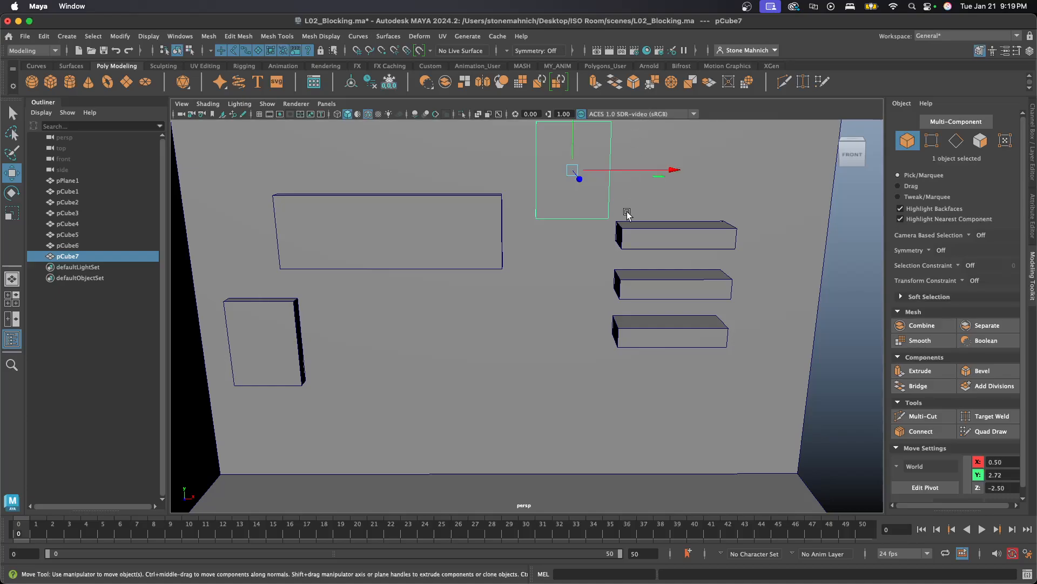
{"action": "left_click_drag", "start_coordinate": [627, 214], "coordinate": [611, 261], "text": "alt"}
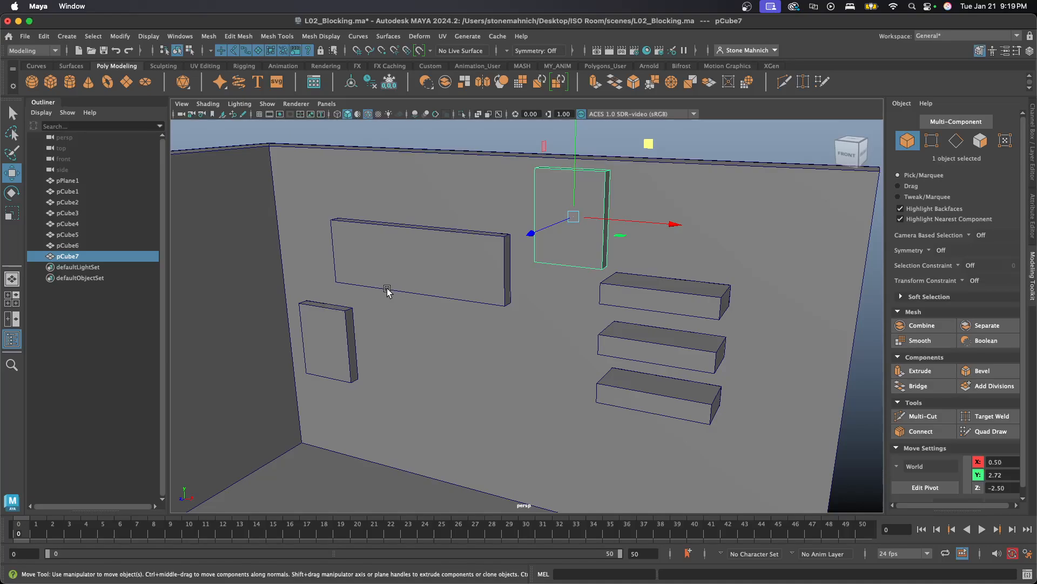
Step: Deselect everything, view the whole room and save the scene
{"action": "scroll", "coordinate": [387, 292], "scroll_direction": "down", "scroll_amount": 5}
{"action": "mouse_move", "coordinate": [455, 345]}
{"action": "left_mouse_down", "text": "alt"}
{"action": "mouse_move", "coordinate": [435, 361]}
{"action": "mouse_move", "coordinate": [419, 336]}
{"action": "mouse_move", "coordinate": [444, 376]}
{"action": "mouse_move", "coordinate": [453, 345]}
{"action": "left_mouse_up", "text": "alt"}
{"action": "left_click", "coordinate": [412, 196]}
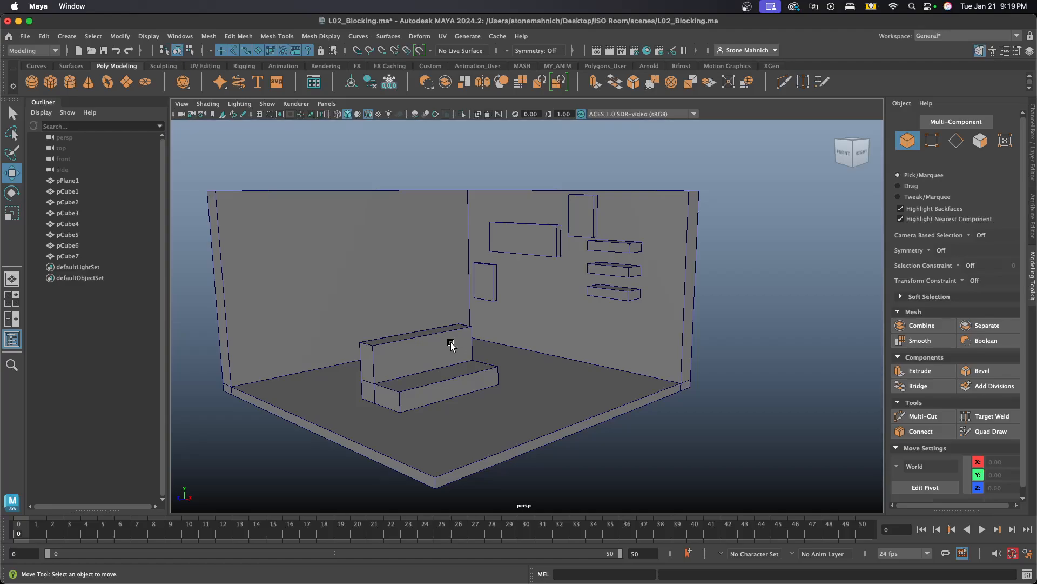
{"action": "mouse_move", "coordinate": [447, 340]}
{"action": "left_mouse_down", "text": "alt"}
{"action": "mouse_move", "coordinate": [472, 335]}
{"action": "mouse_move", "coordinate": [460, 343]}
{"action": "left_mouse_up", "text": "alt"}
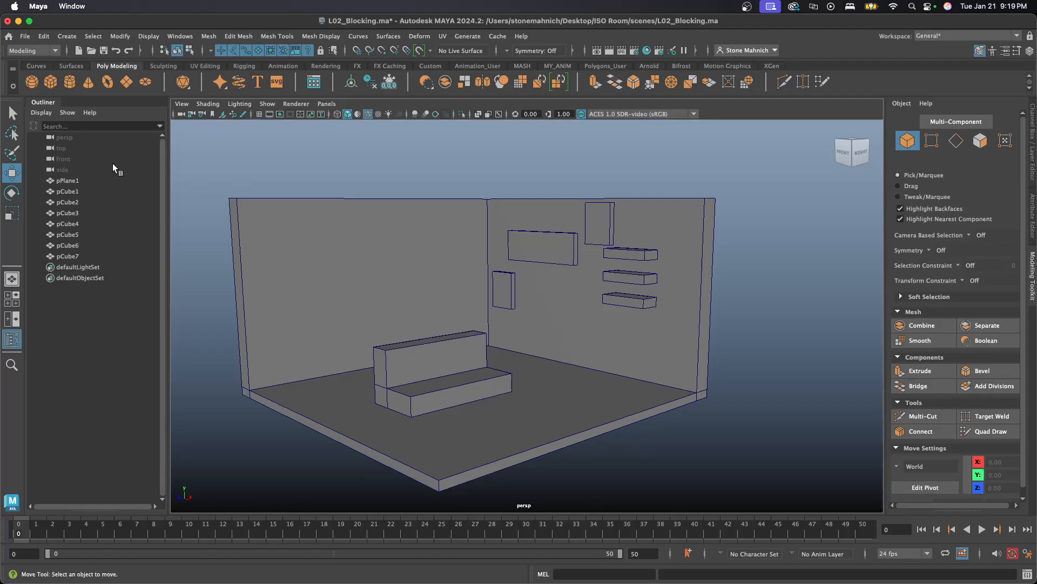
{"action": "left_click", "coordinate": [25, 36]}
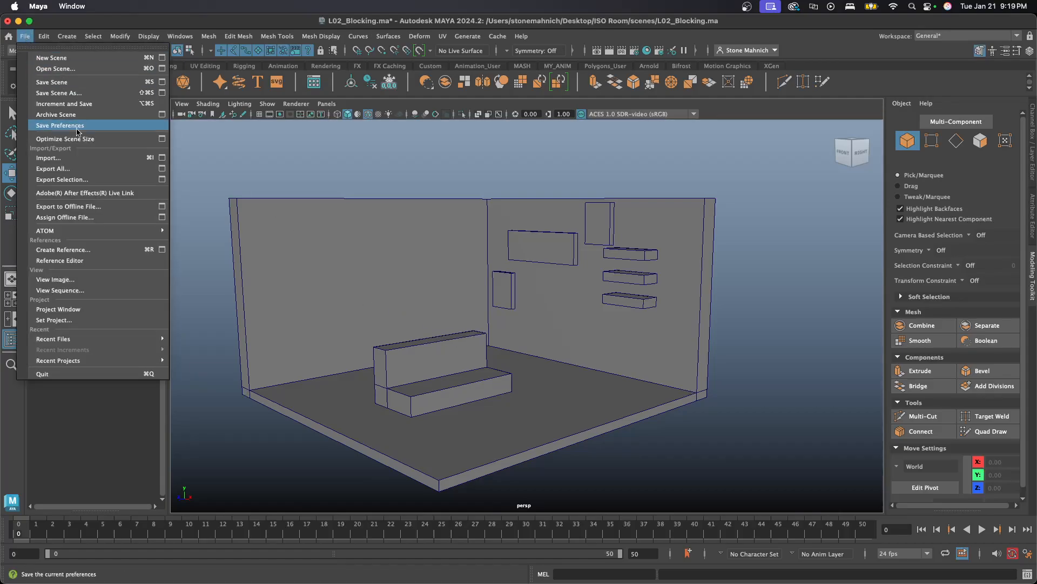
{"action": "left_click", "coordinate": [64, 83]}
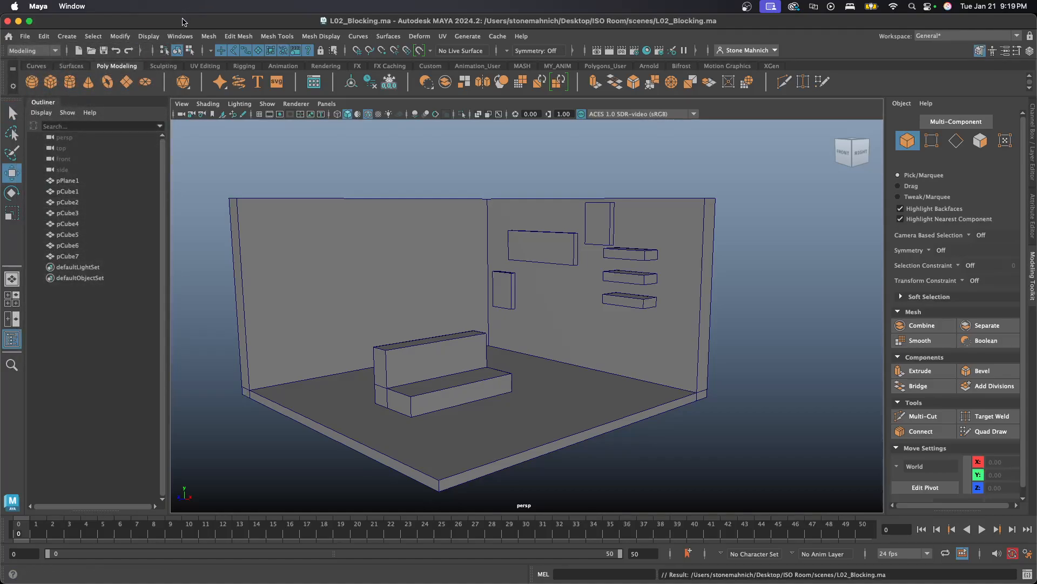